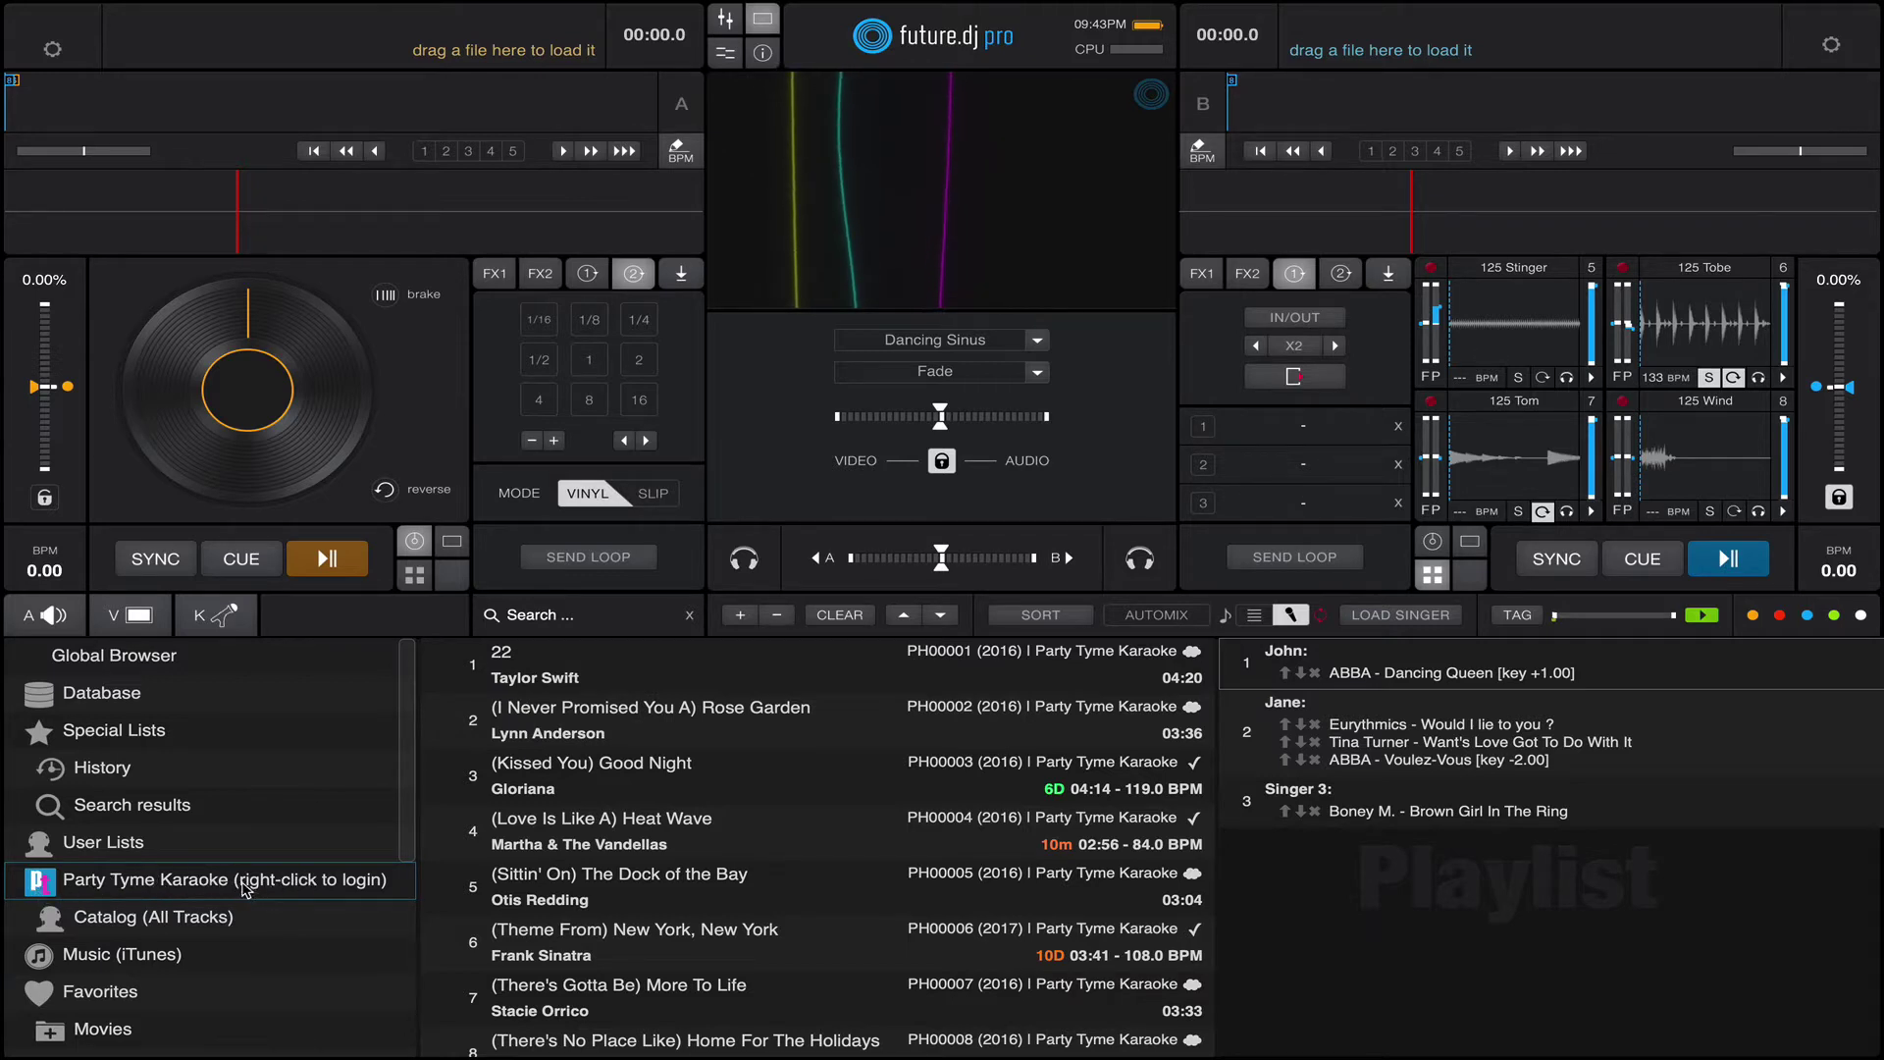
Open Party Tyme Karaoke's login form, check and cancel Create Account, then reopen the login.
right_click(260, 888)
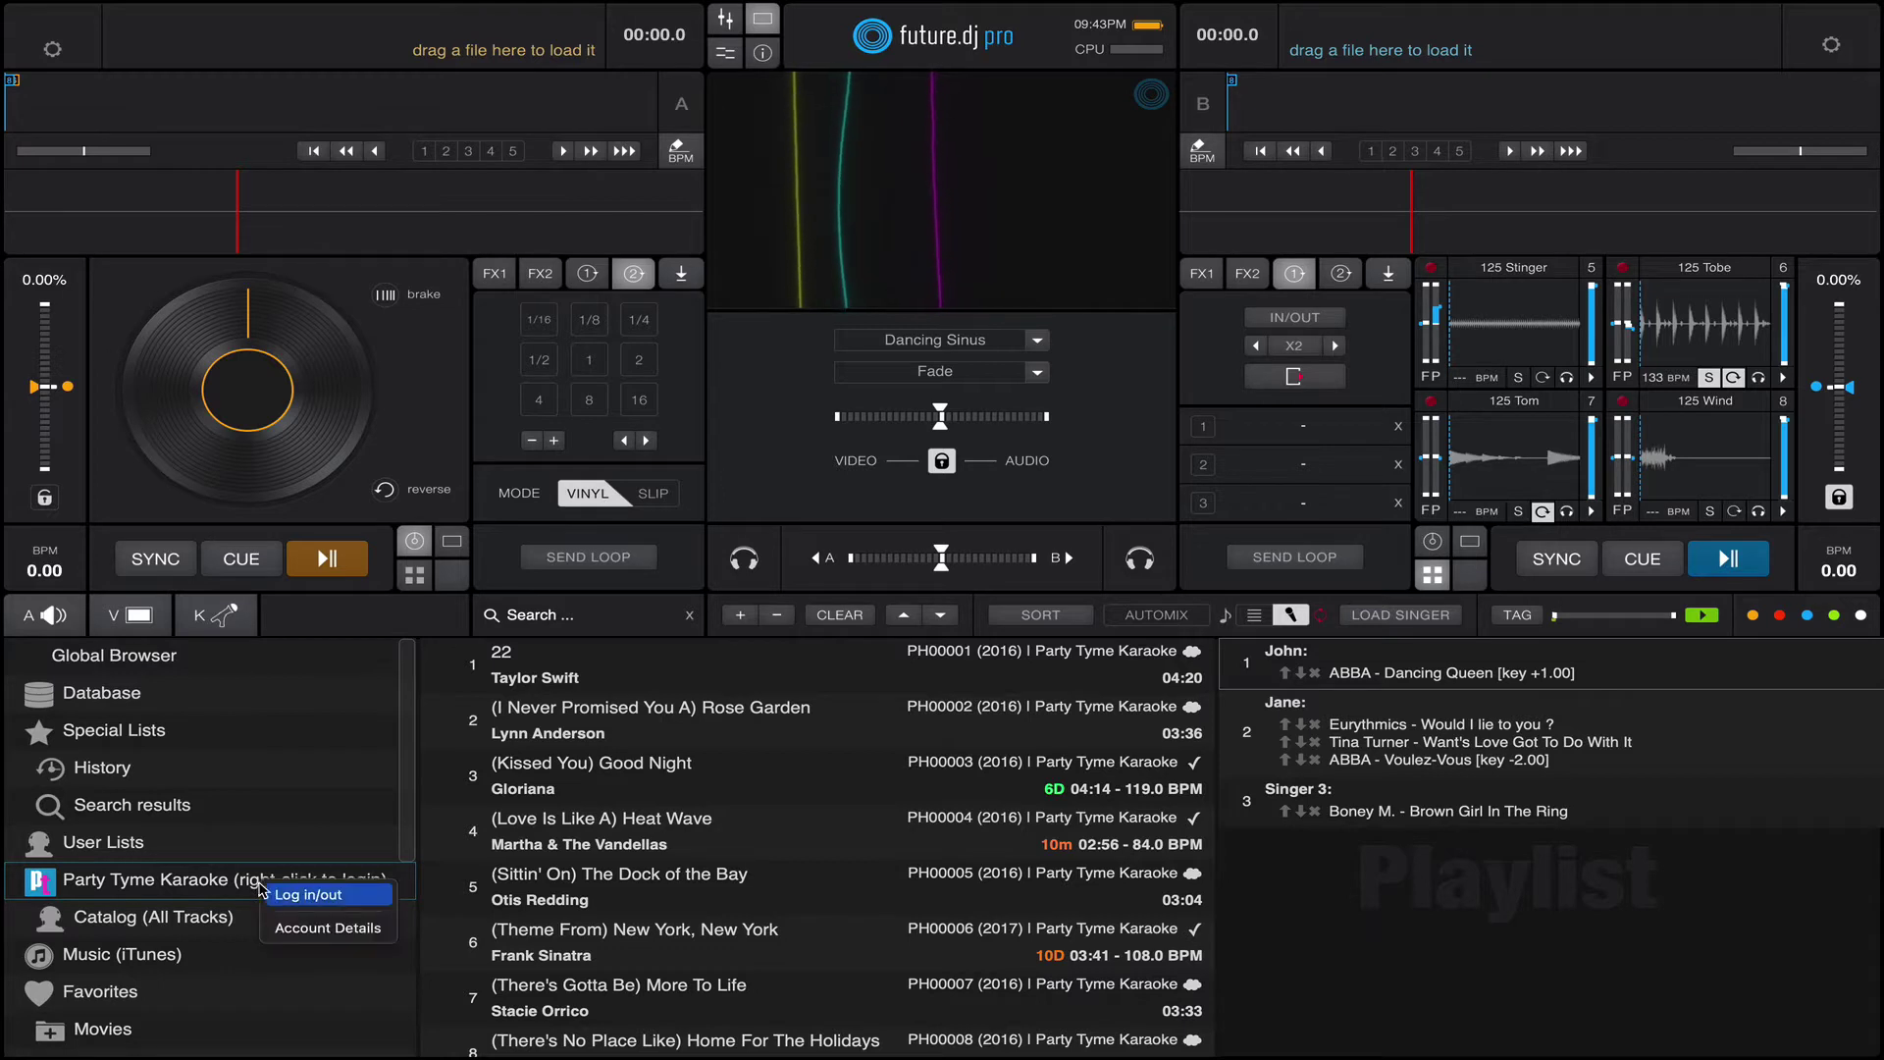
click(292, 895)
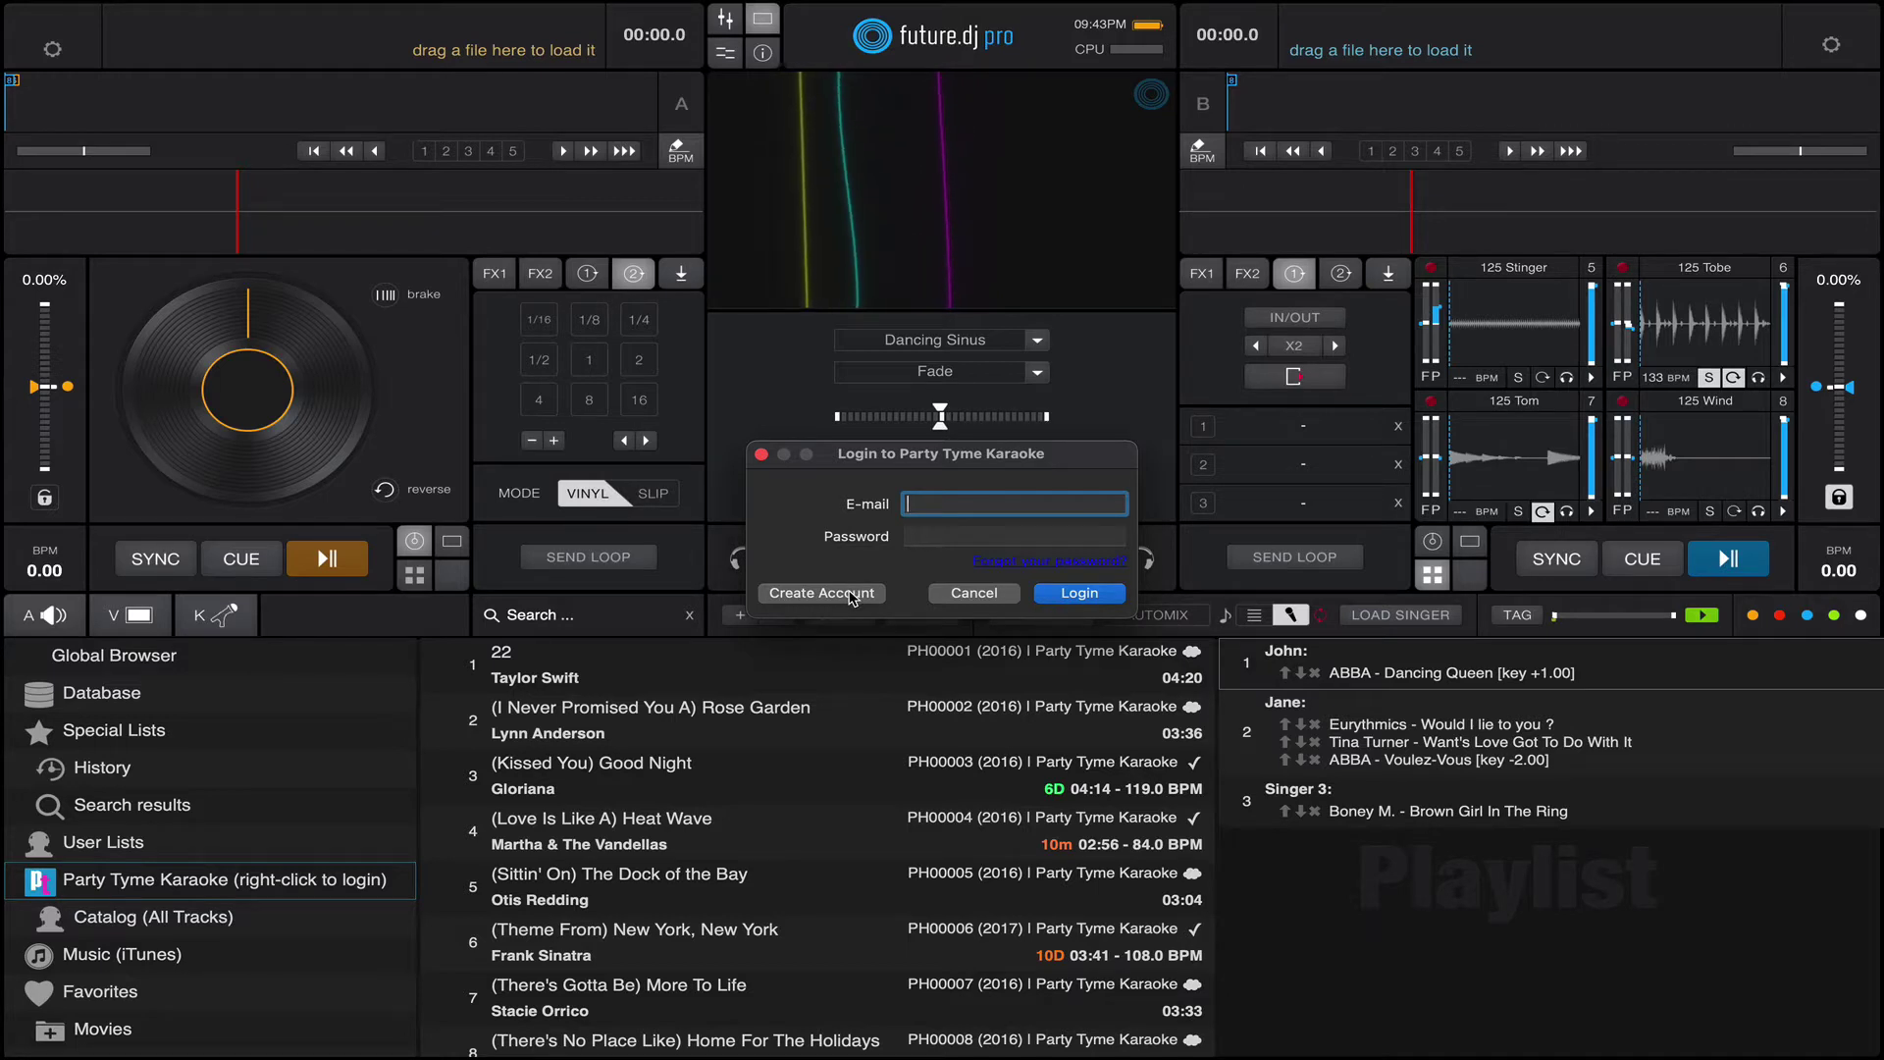
click(850, 594)
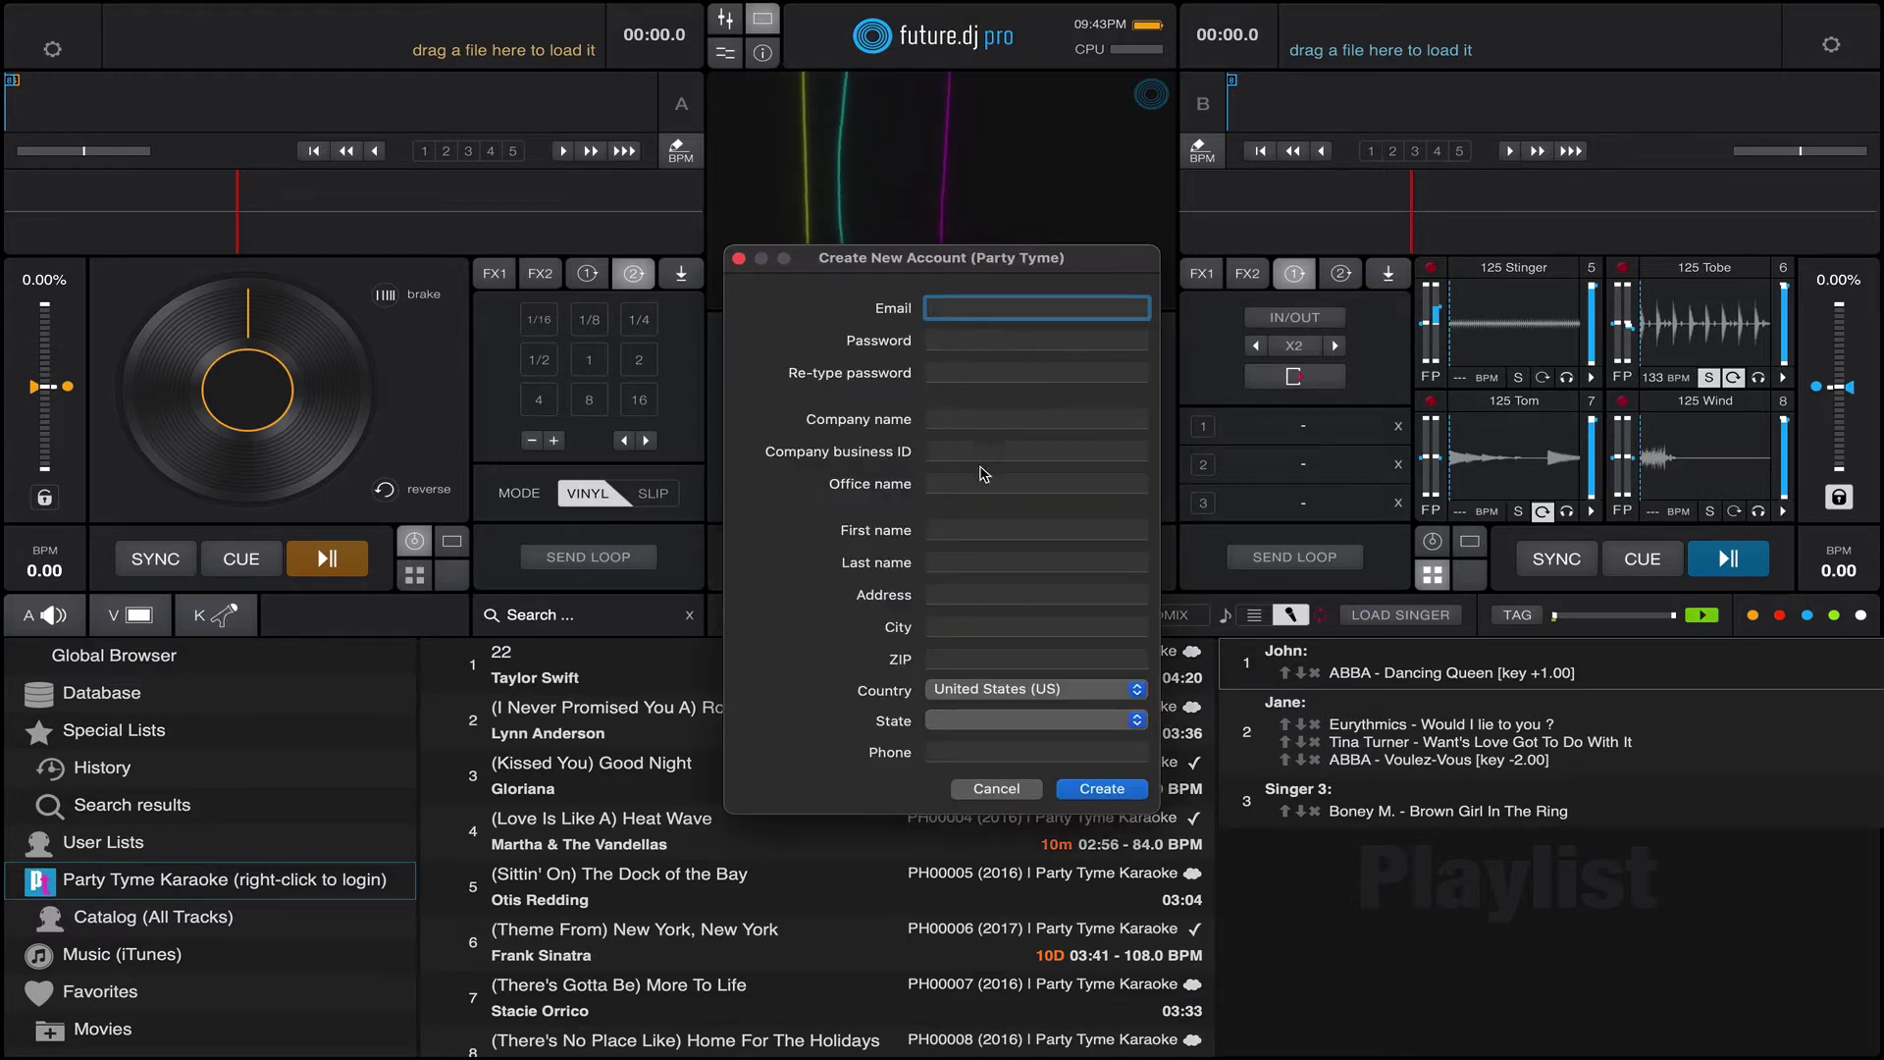
click(1021, 789)
right_click(282, 880)
click(304, 886)
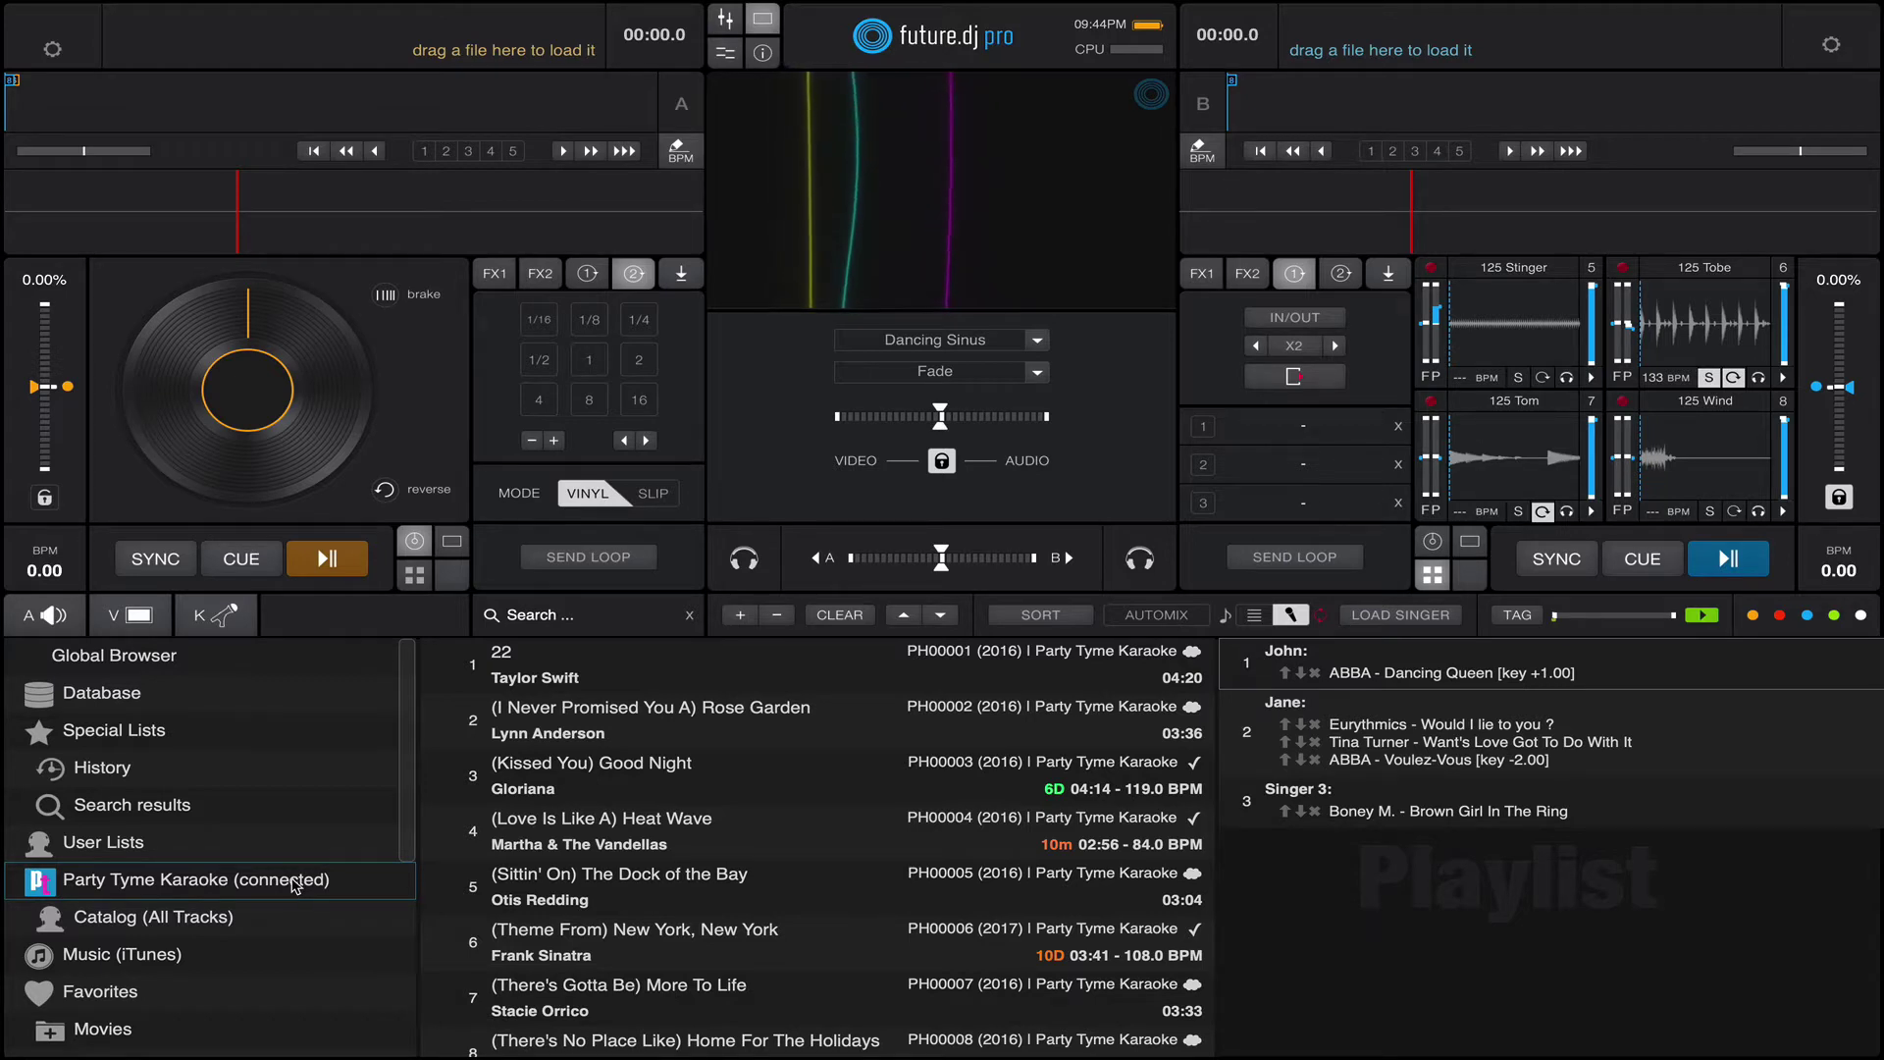
Collapse and re-expand Party Tyme Karaoke, then show its Catalog (All Tracks) list.
click(257, 886)
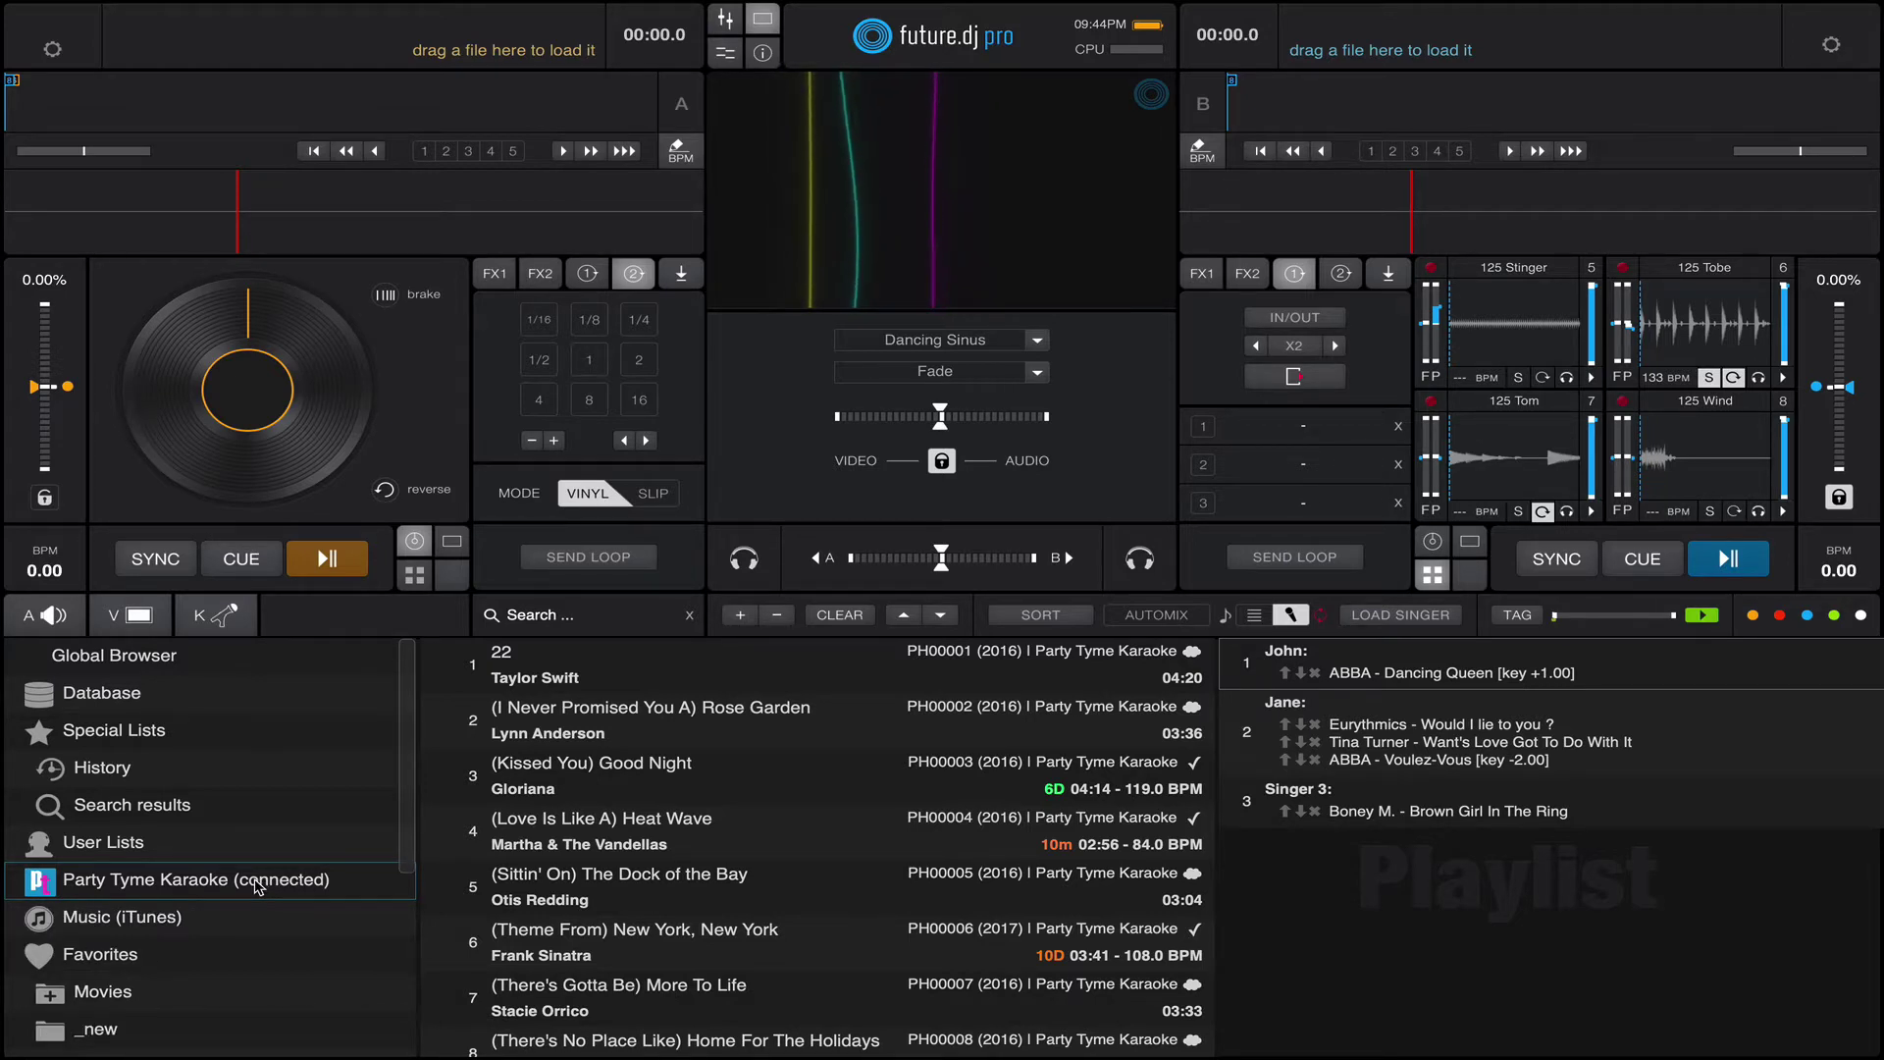
click(206, 888)
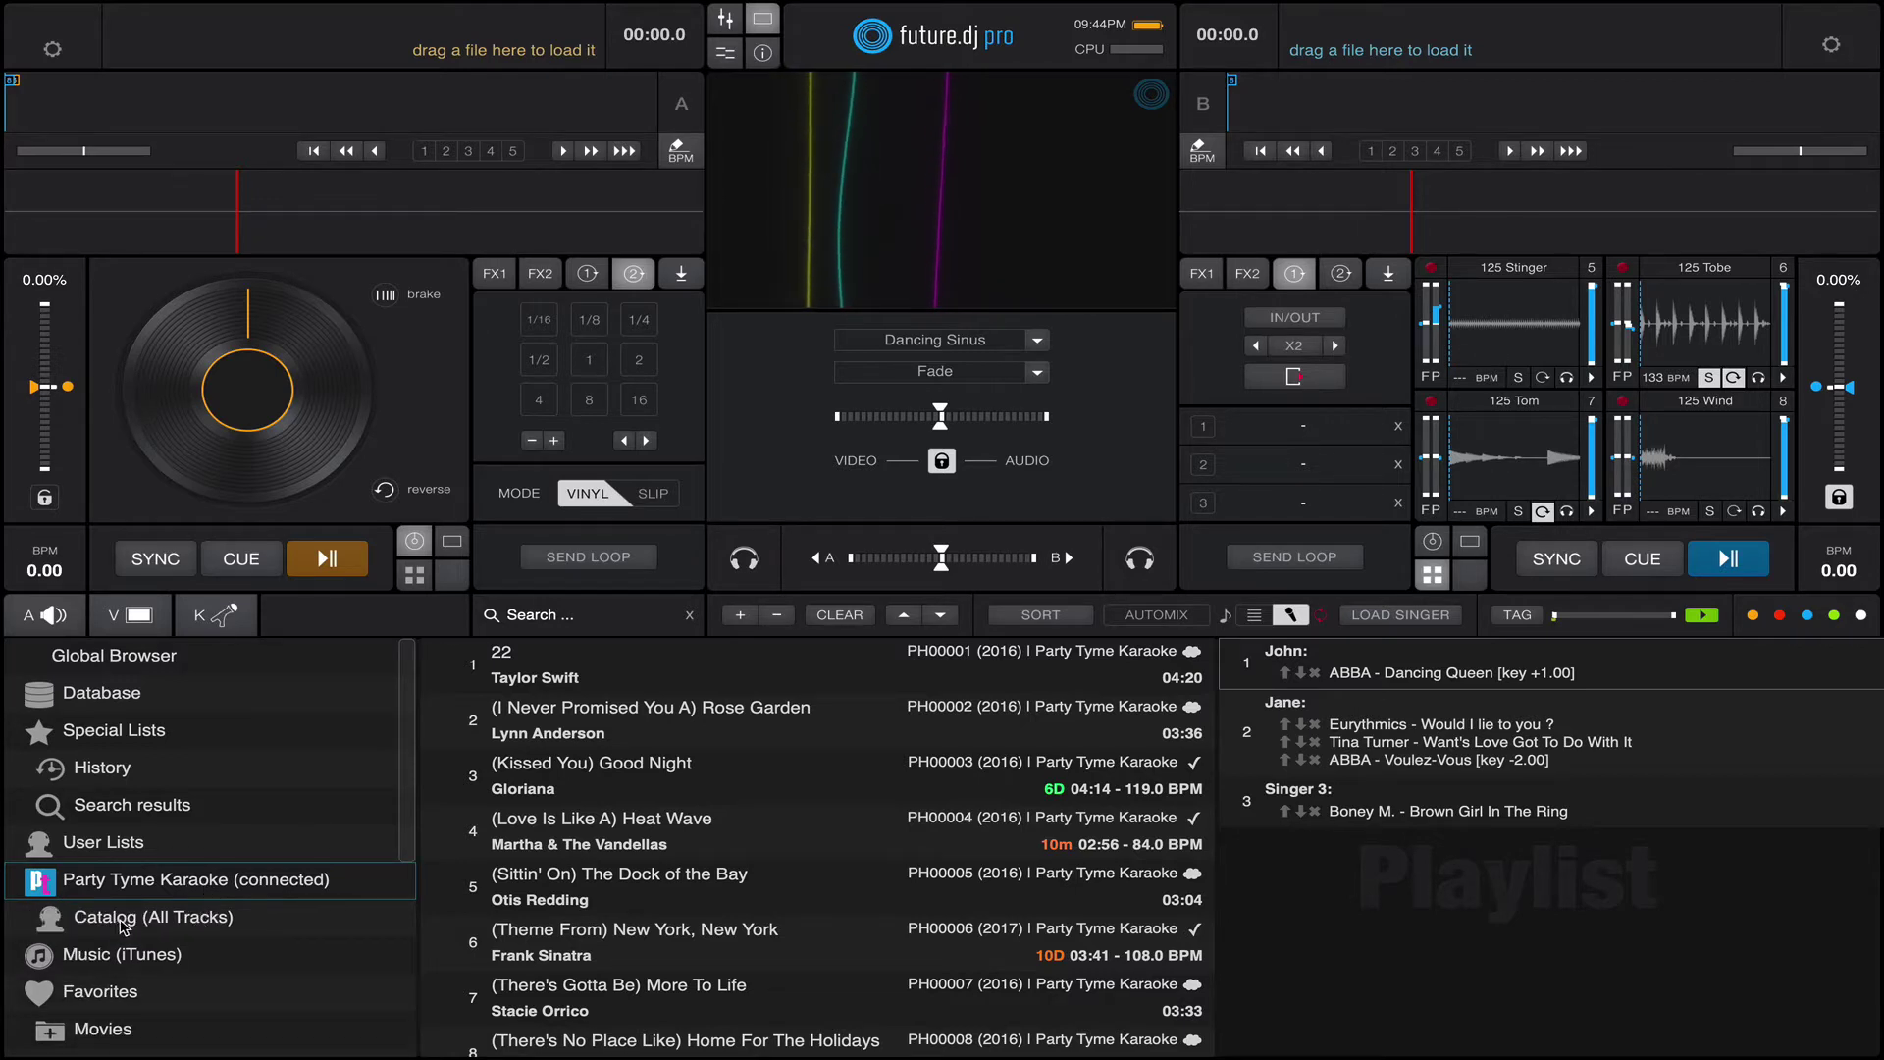
click(167, 921)
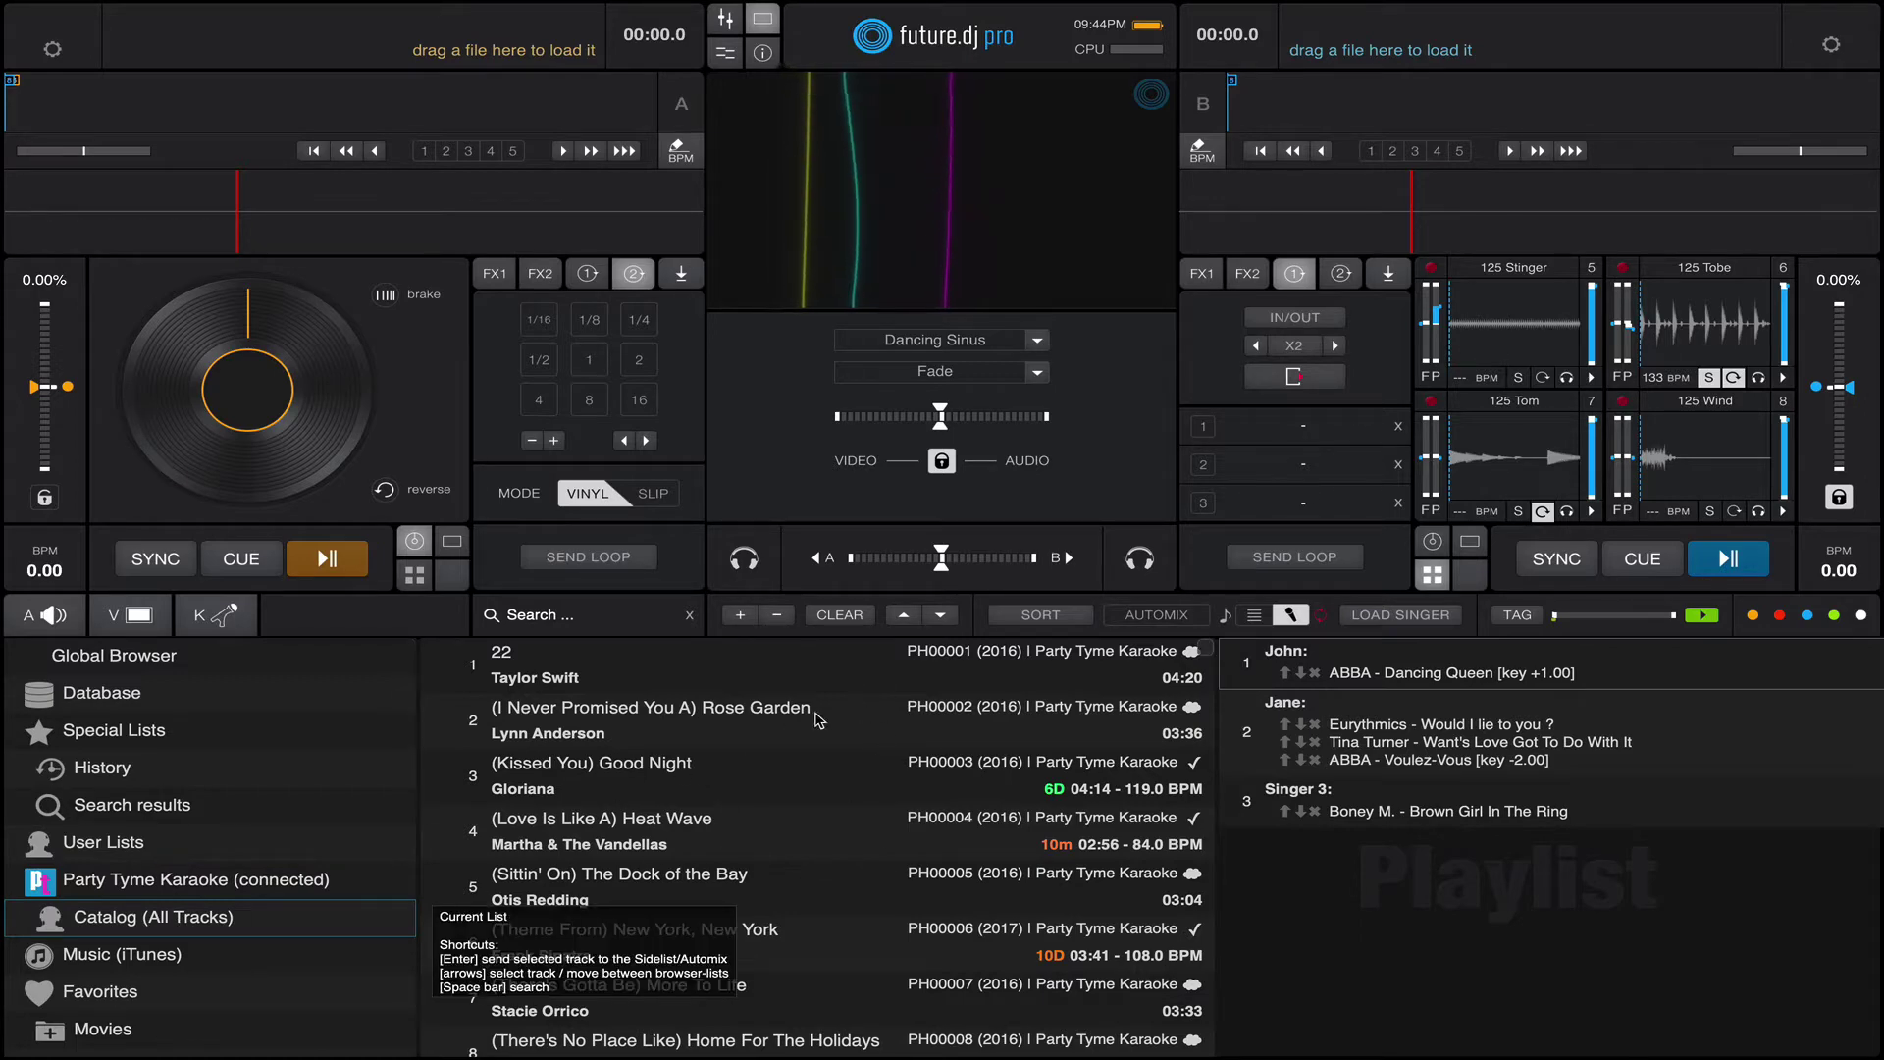
Browse the catalog, selecting '(Kissed You) Good Night' and then '(I Never Promised You A) Rose Garden'.
click(887, 762)
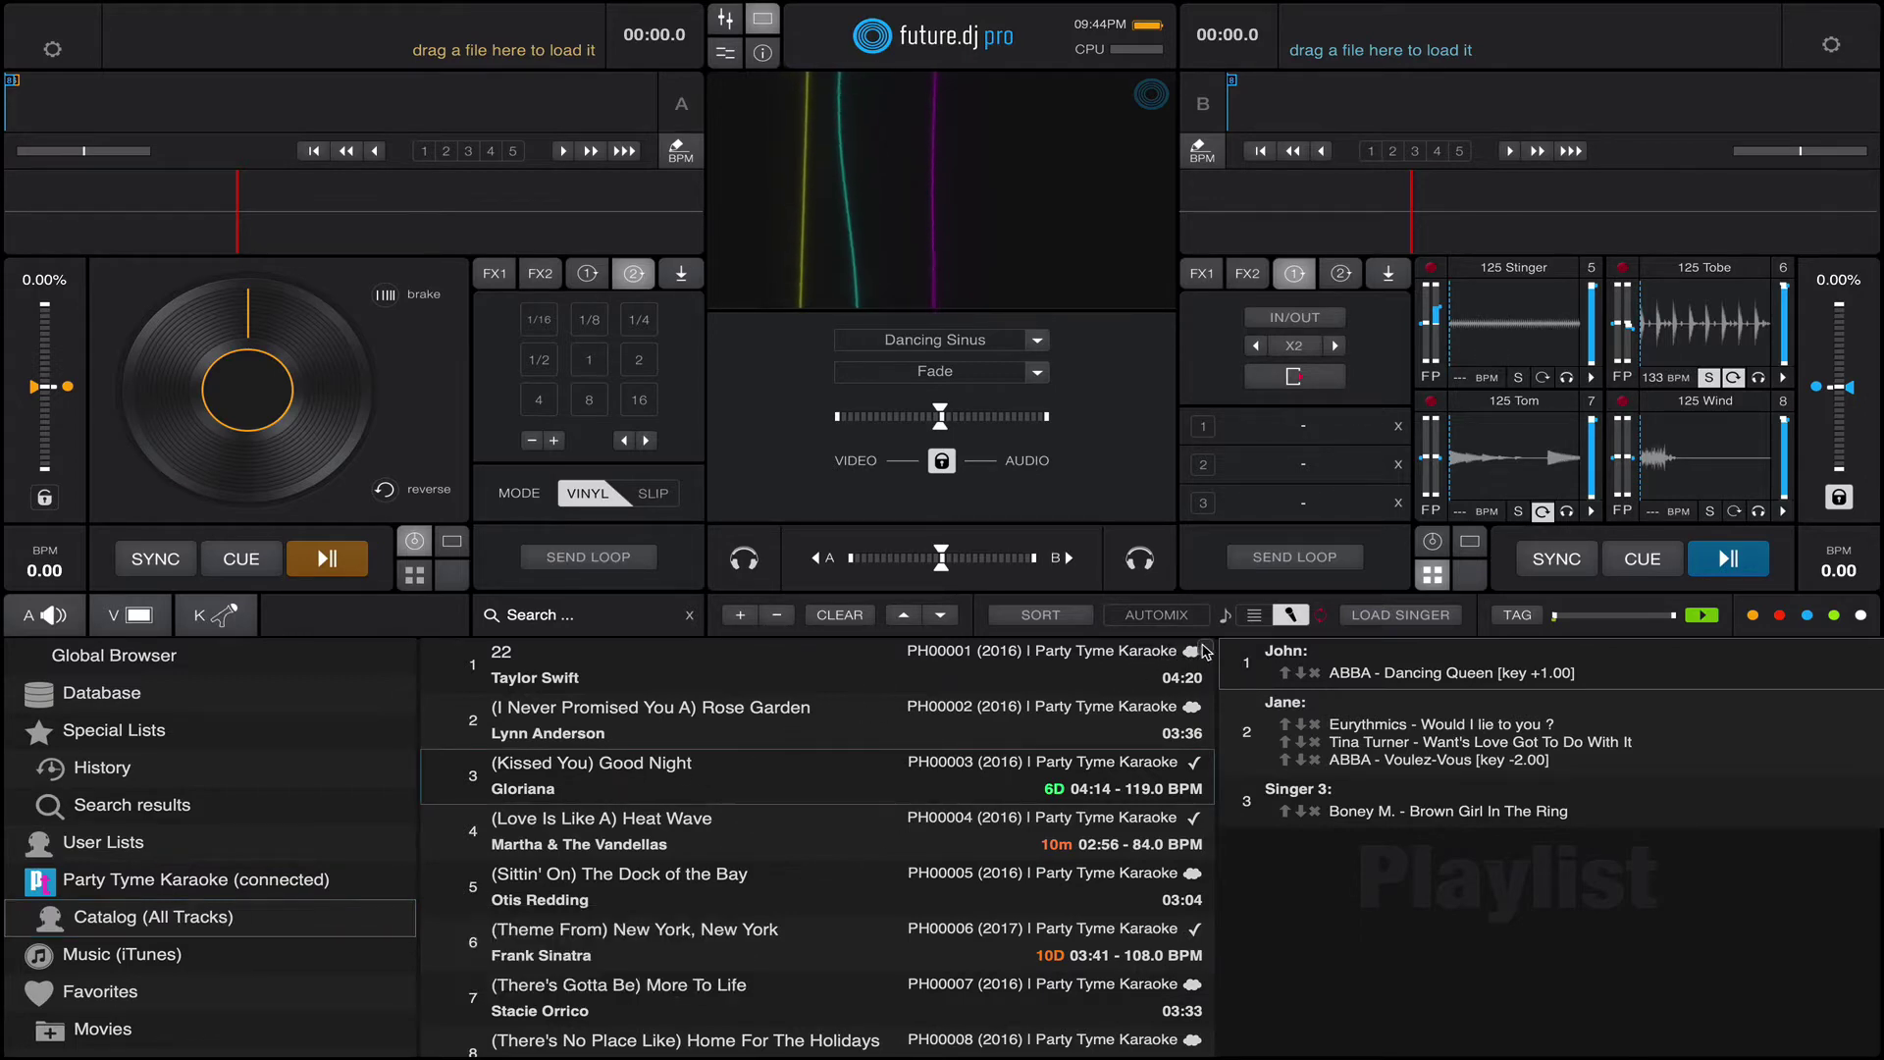
mouse_move(1209, 651)
mouse_down()
mouse_move(1201, 1054)
mouse_move(1201, 644)
mouse_up()
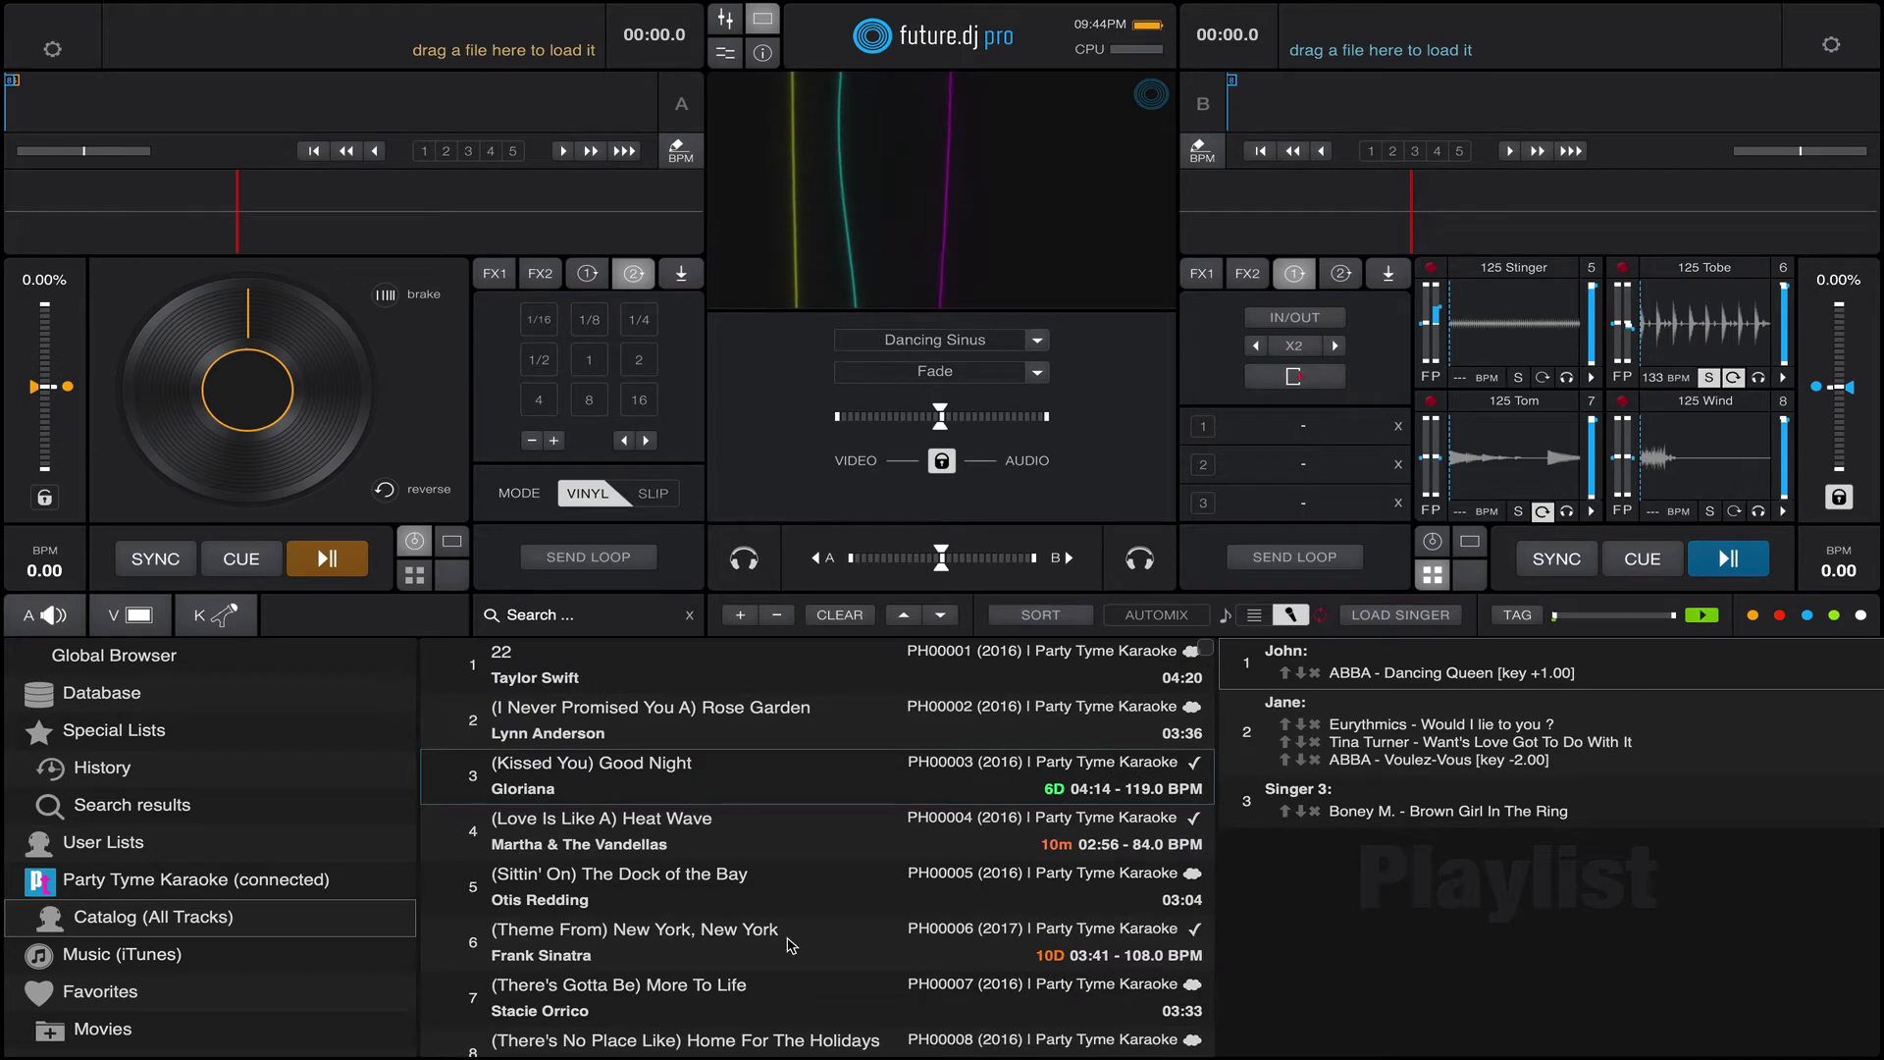
scroll(791, 945, down, 2)
scroll(791, 945, up, 1)
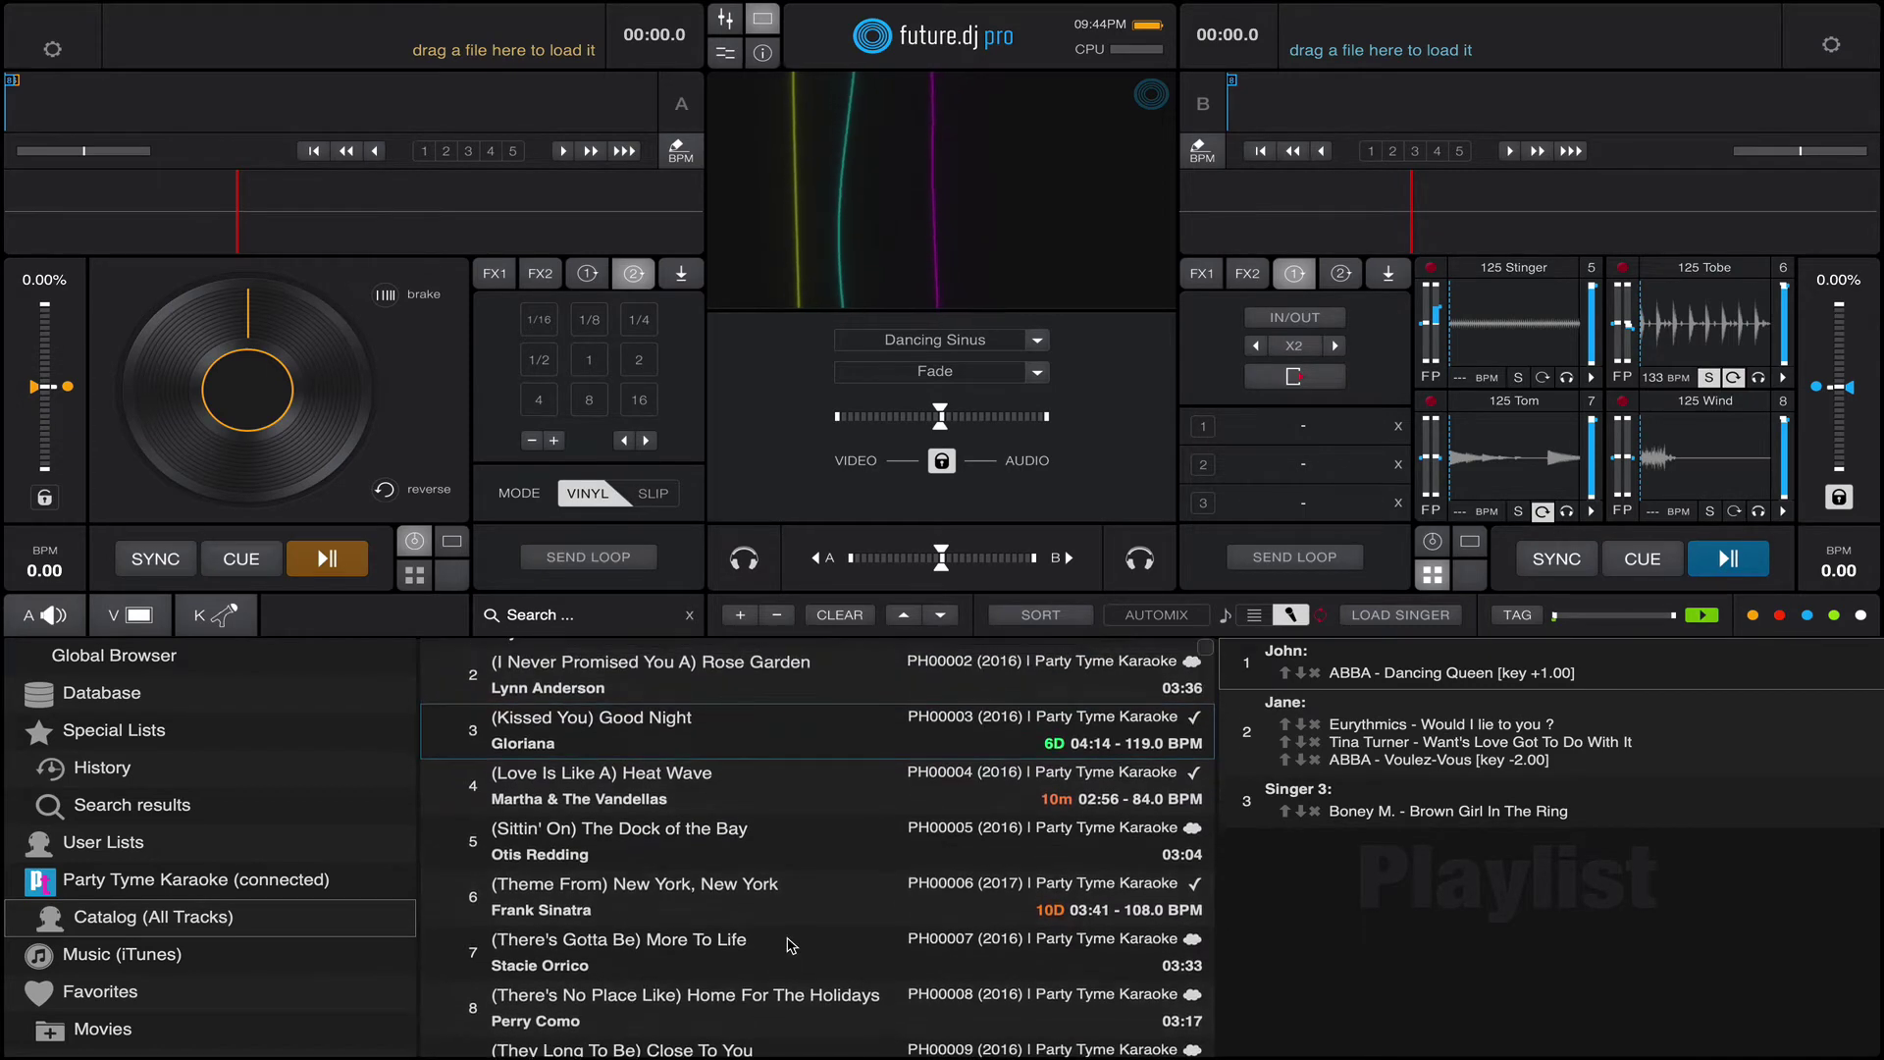
scroll(857, 836, up, 2)
scroll(856, 836, down, 1)
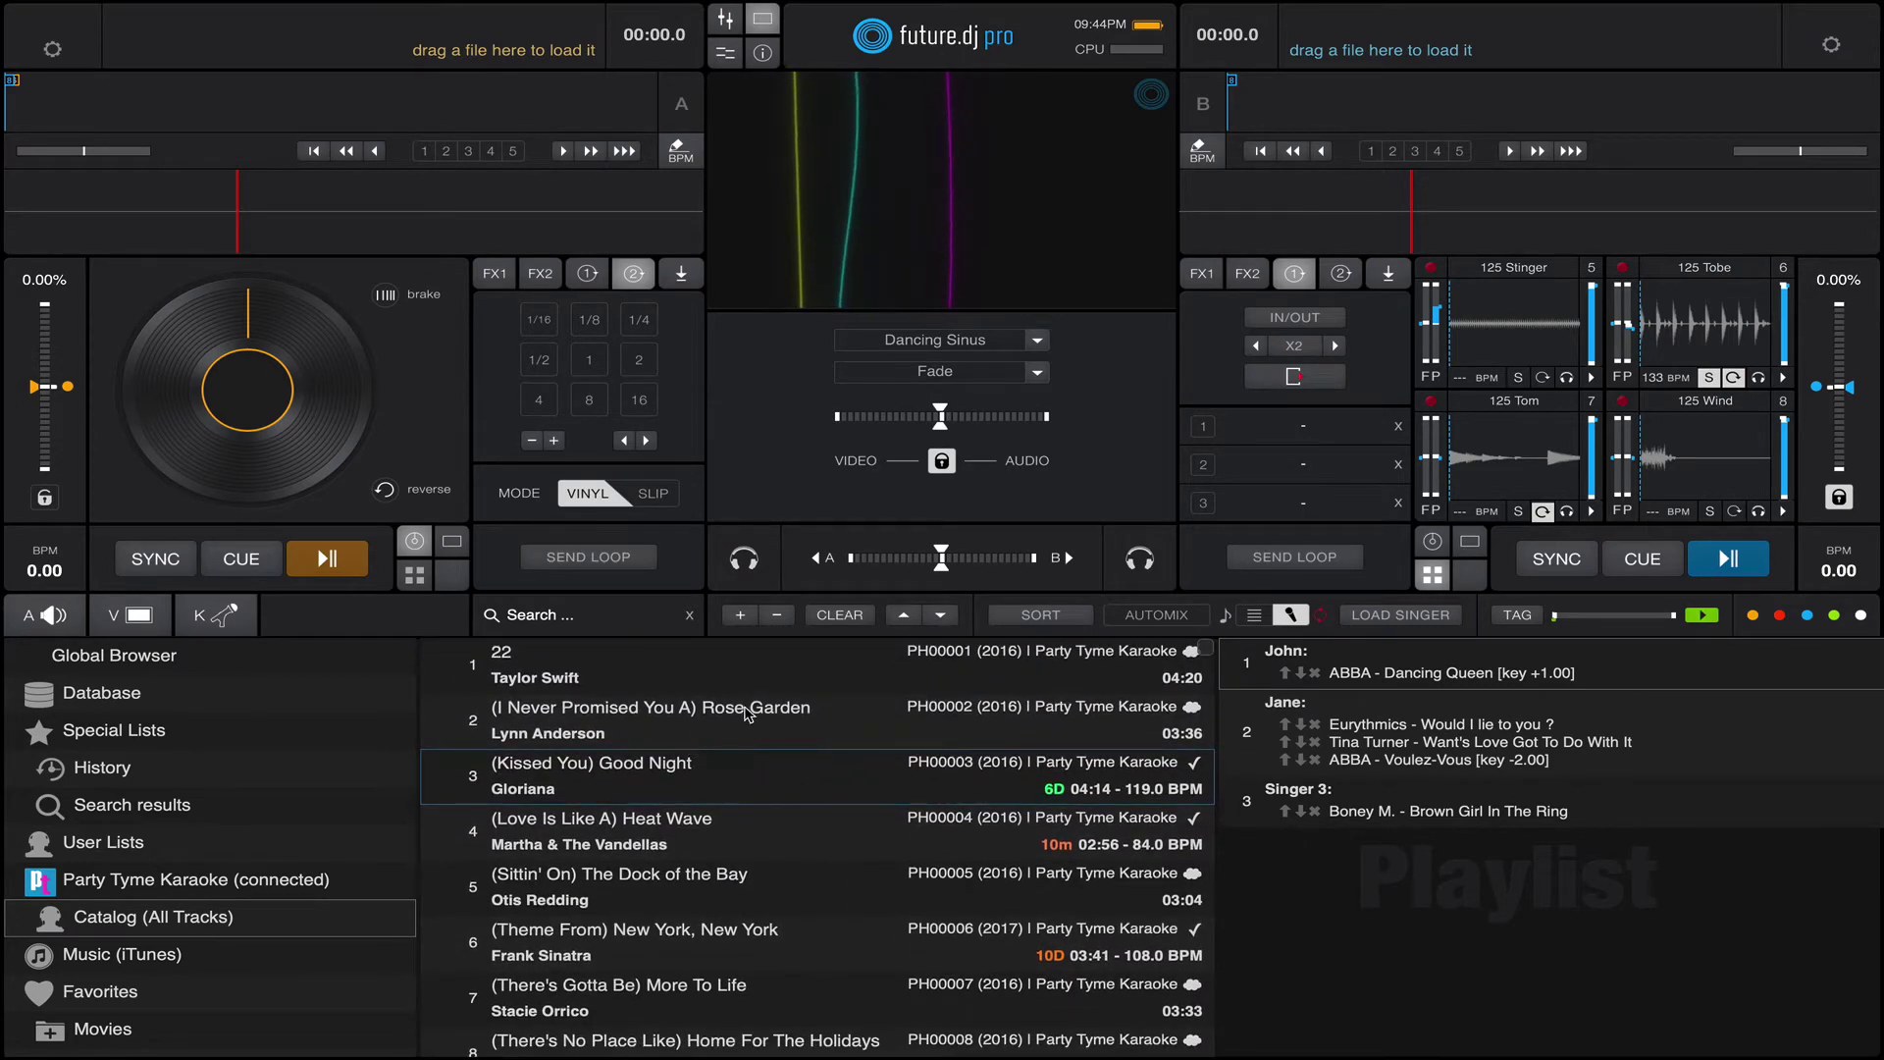
click(896, 732)
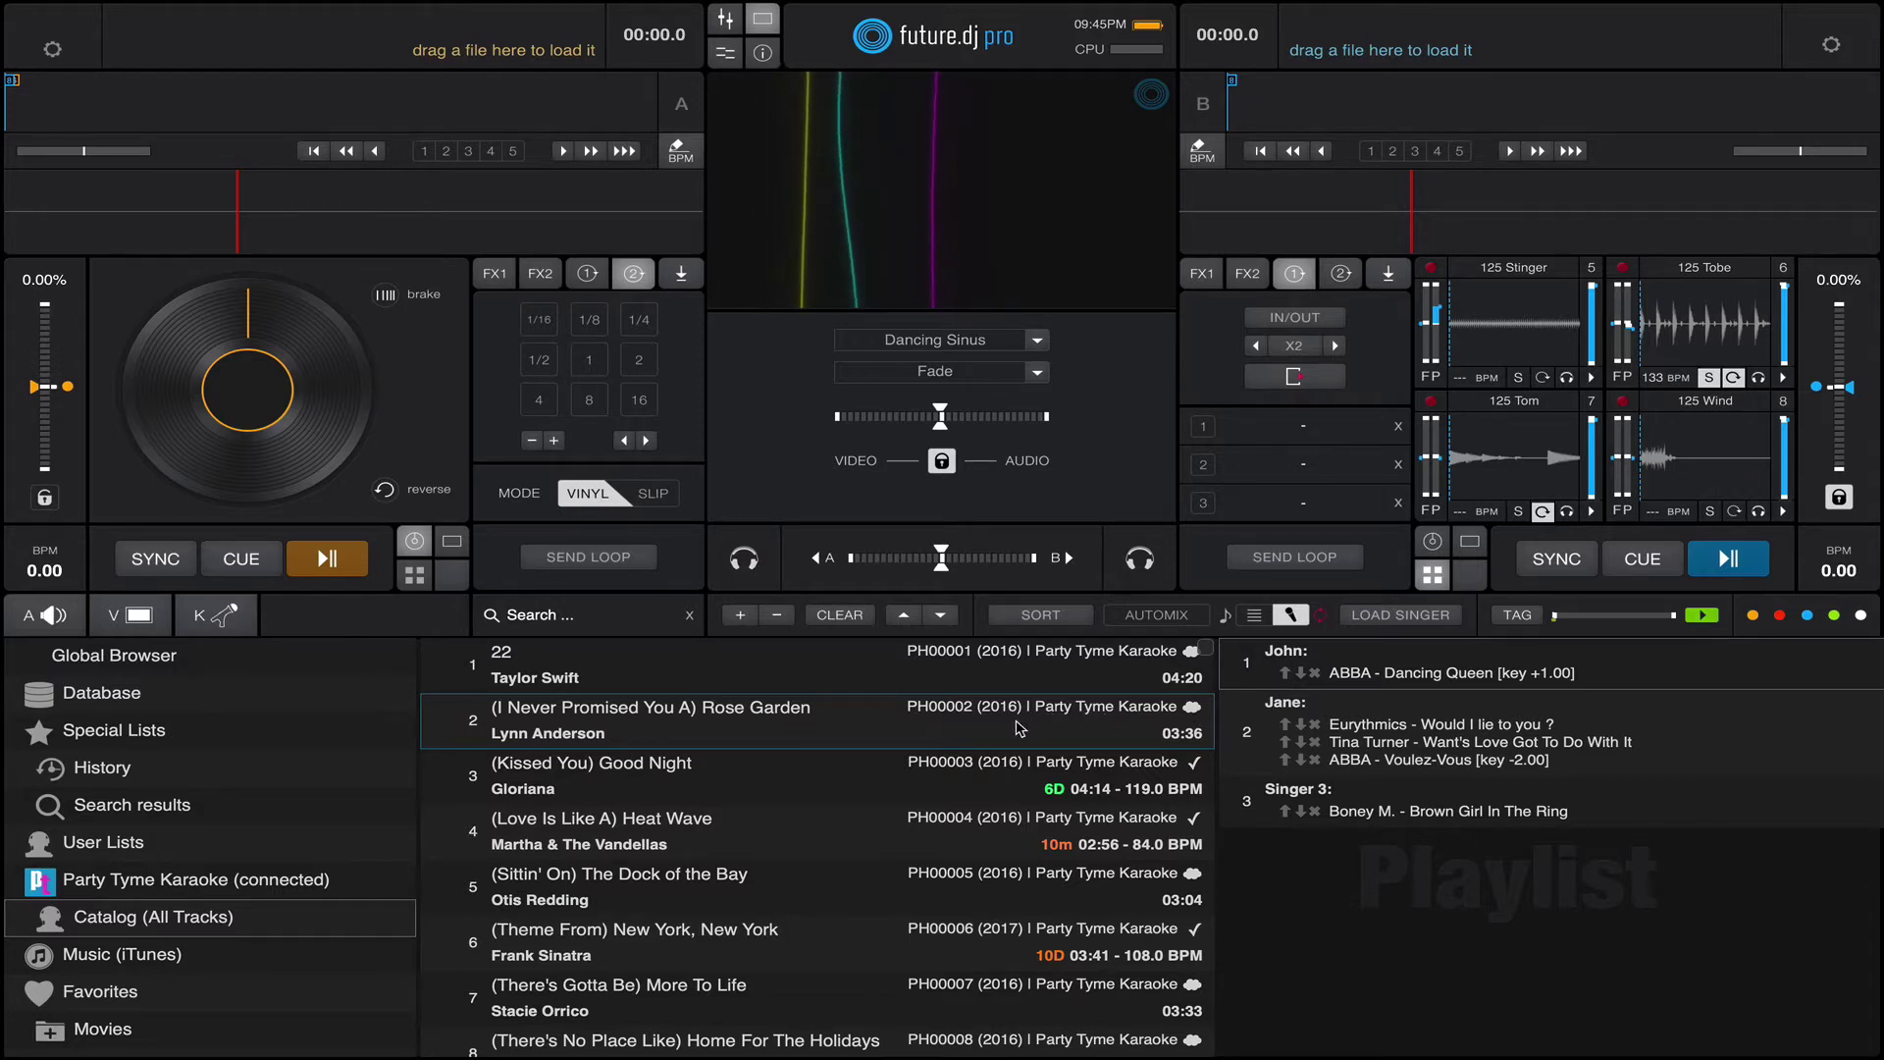
Scroll to Lady Gaga's 'Alejandro' and download it to Offline tracks.
scroll(881, 903, down, 5)
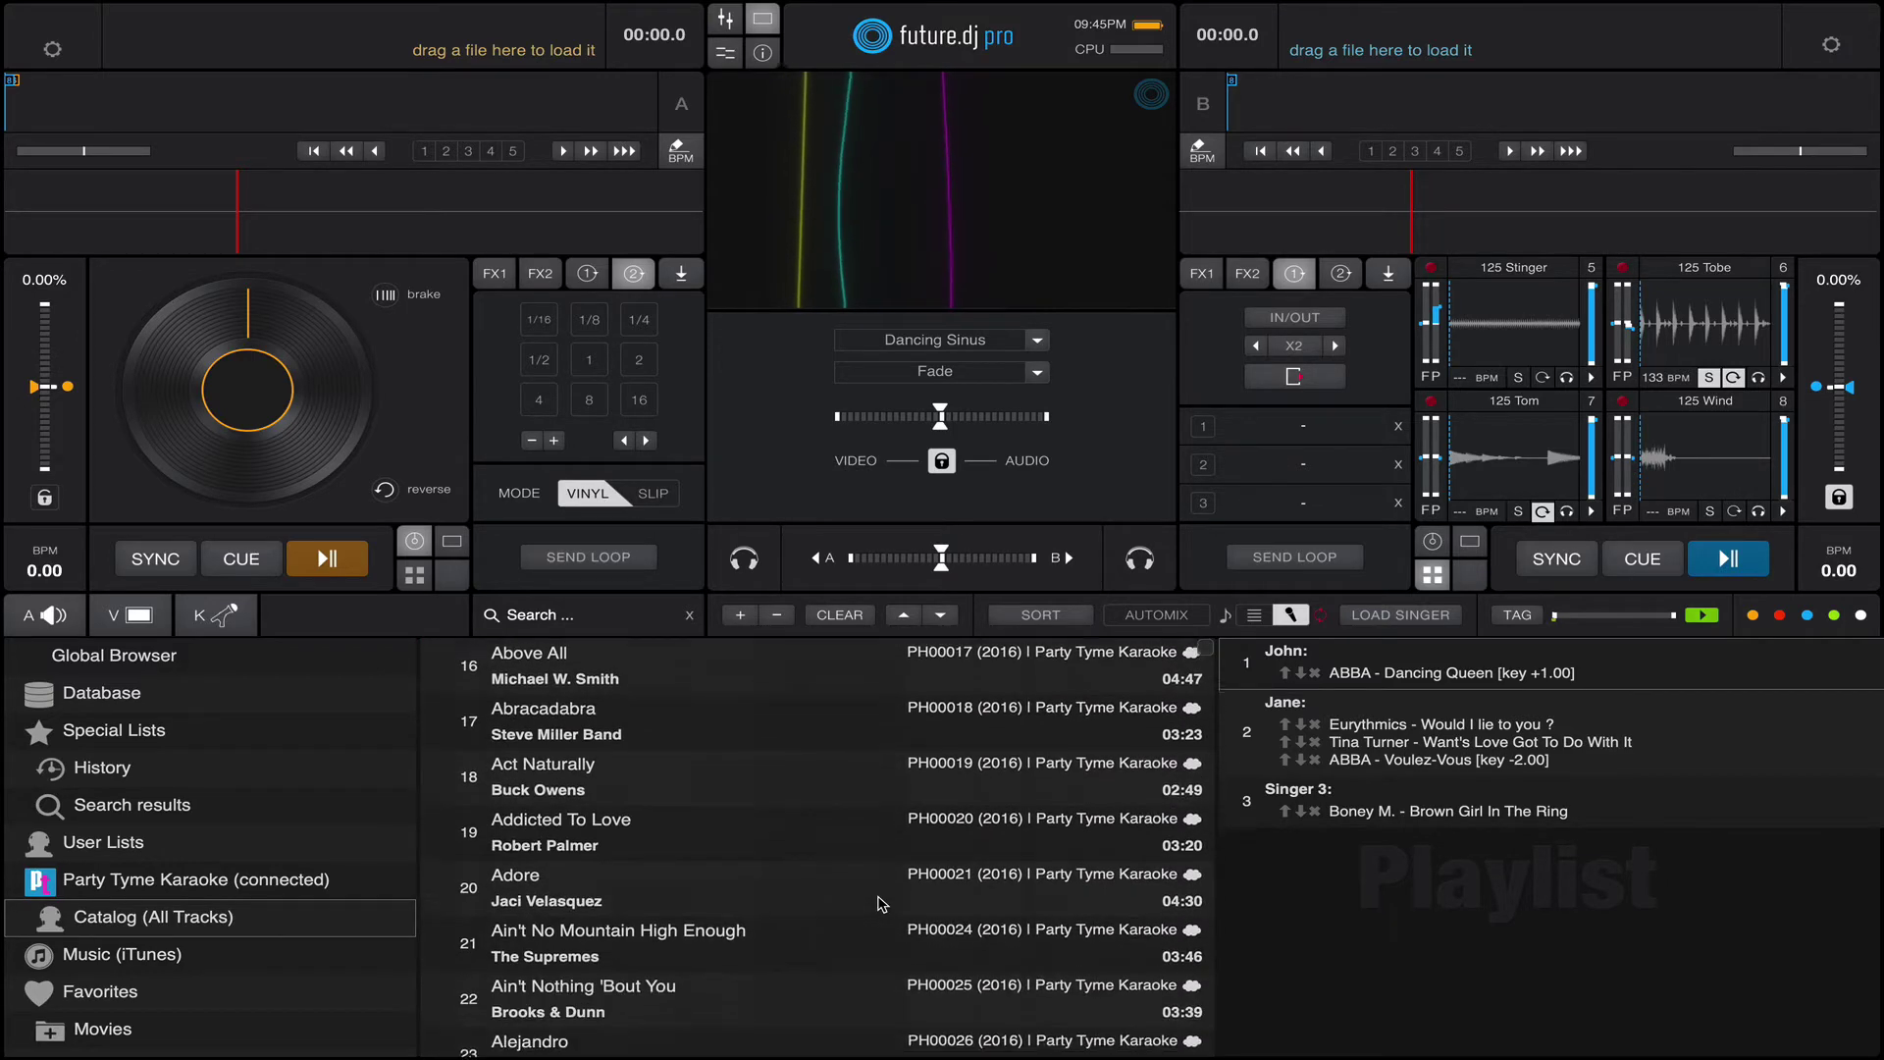
scroll(826, 859, down, 1)
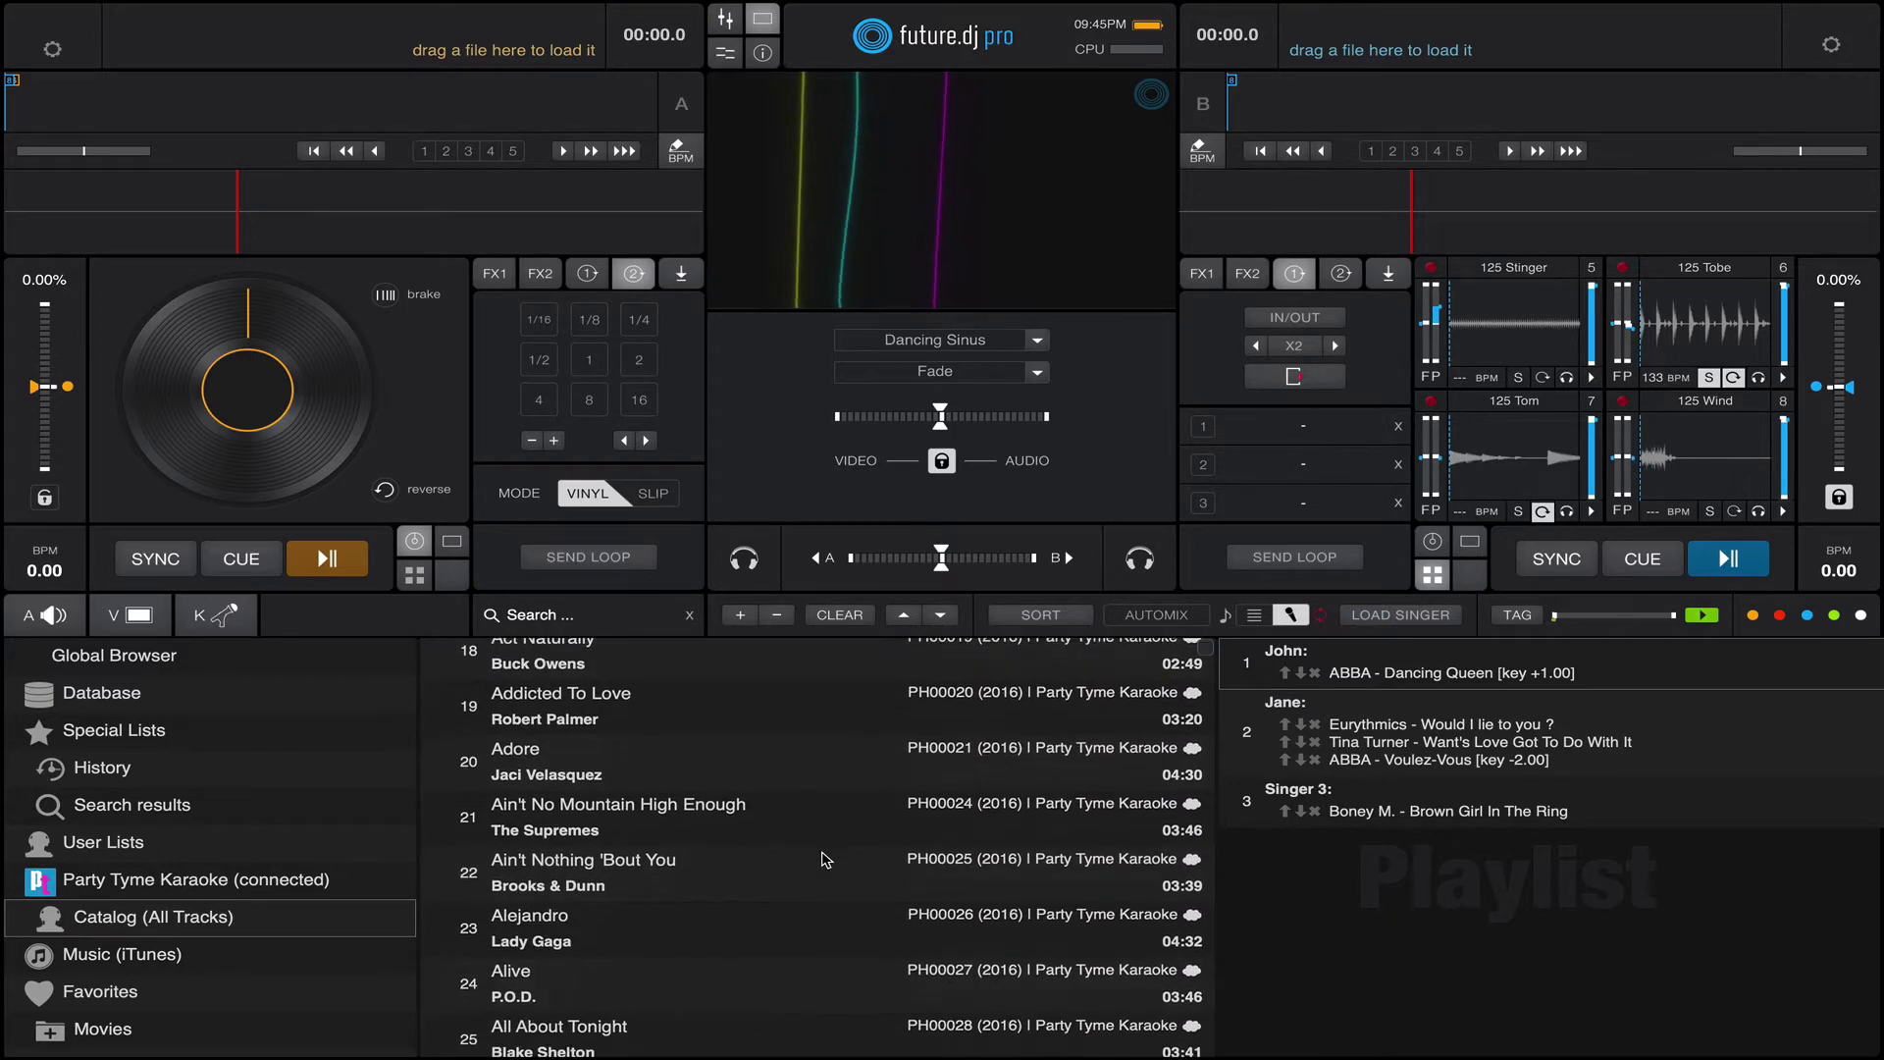
scroll(826, 860, down, 2)
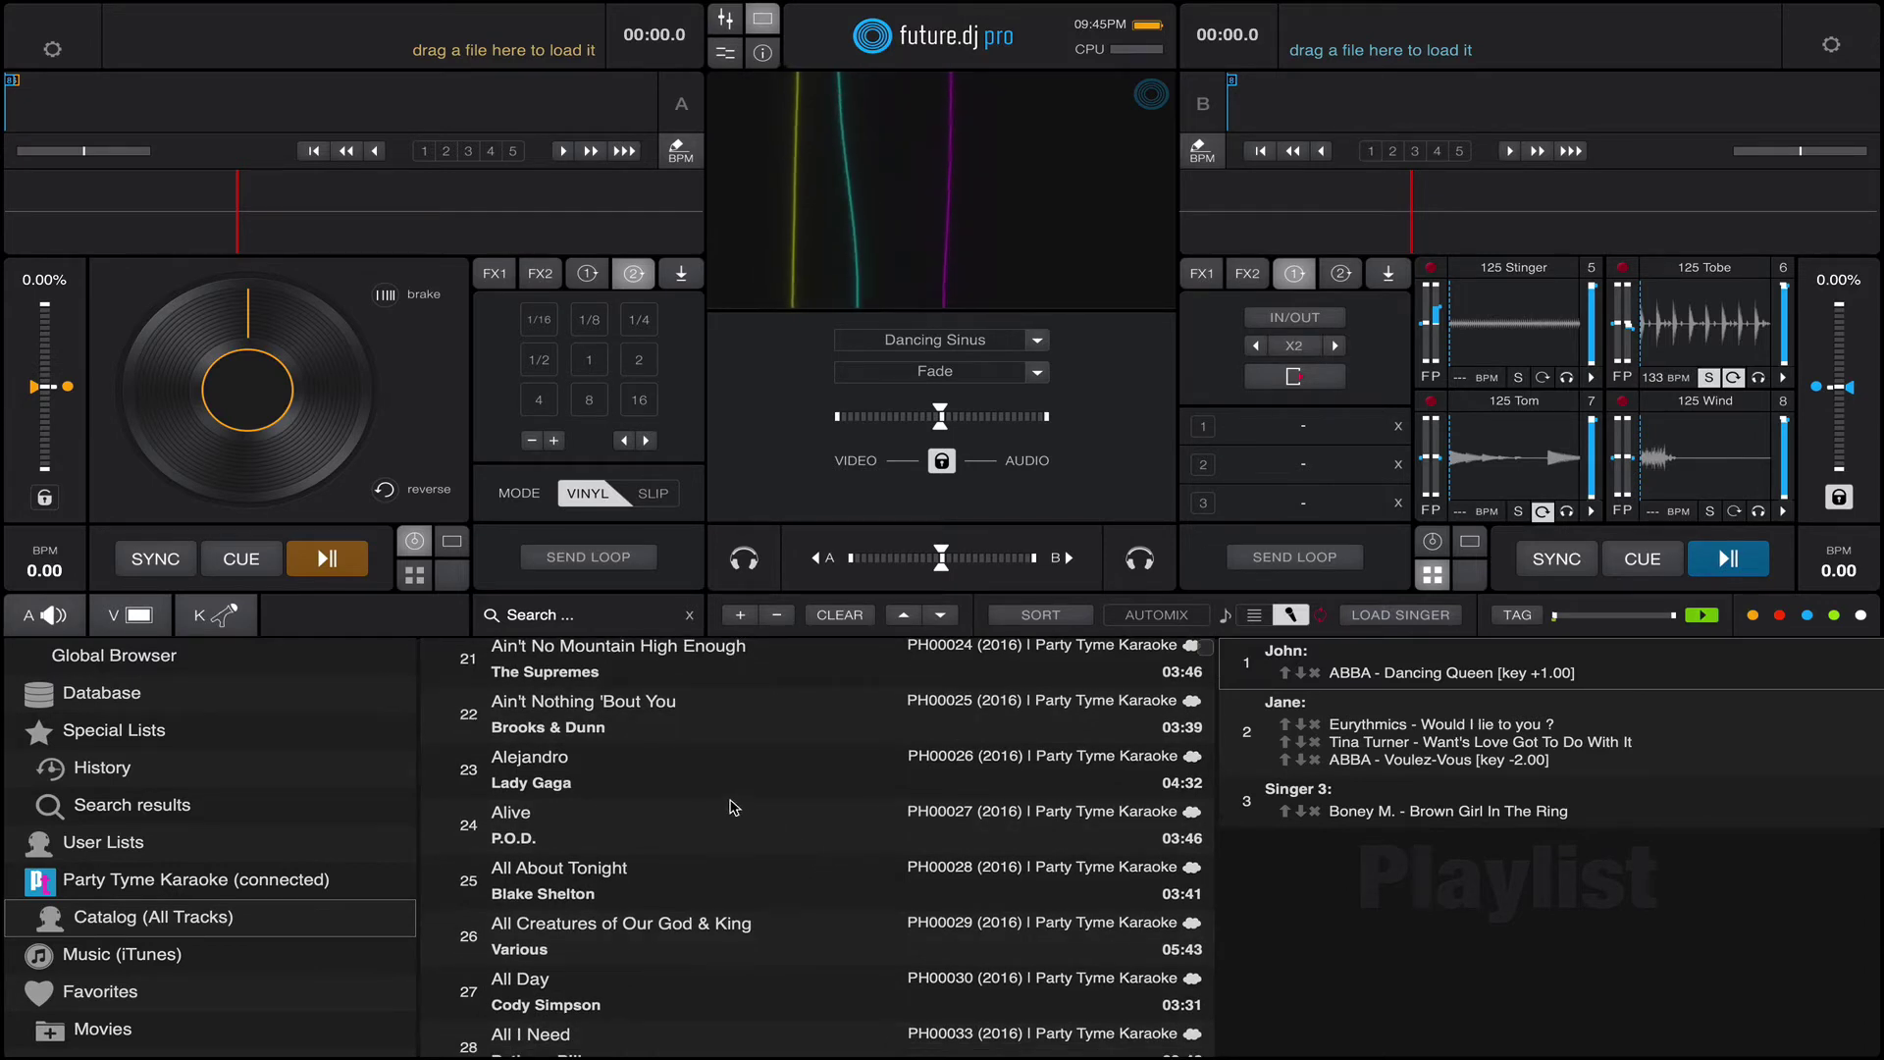
click(834, 776)
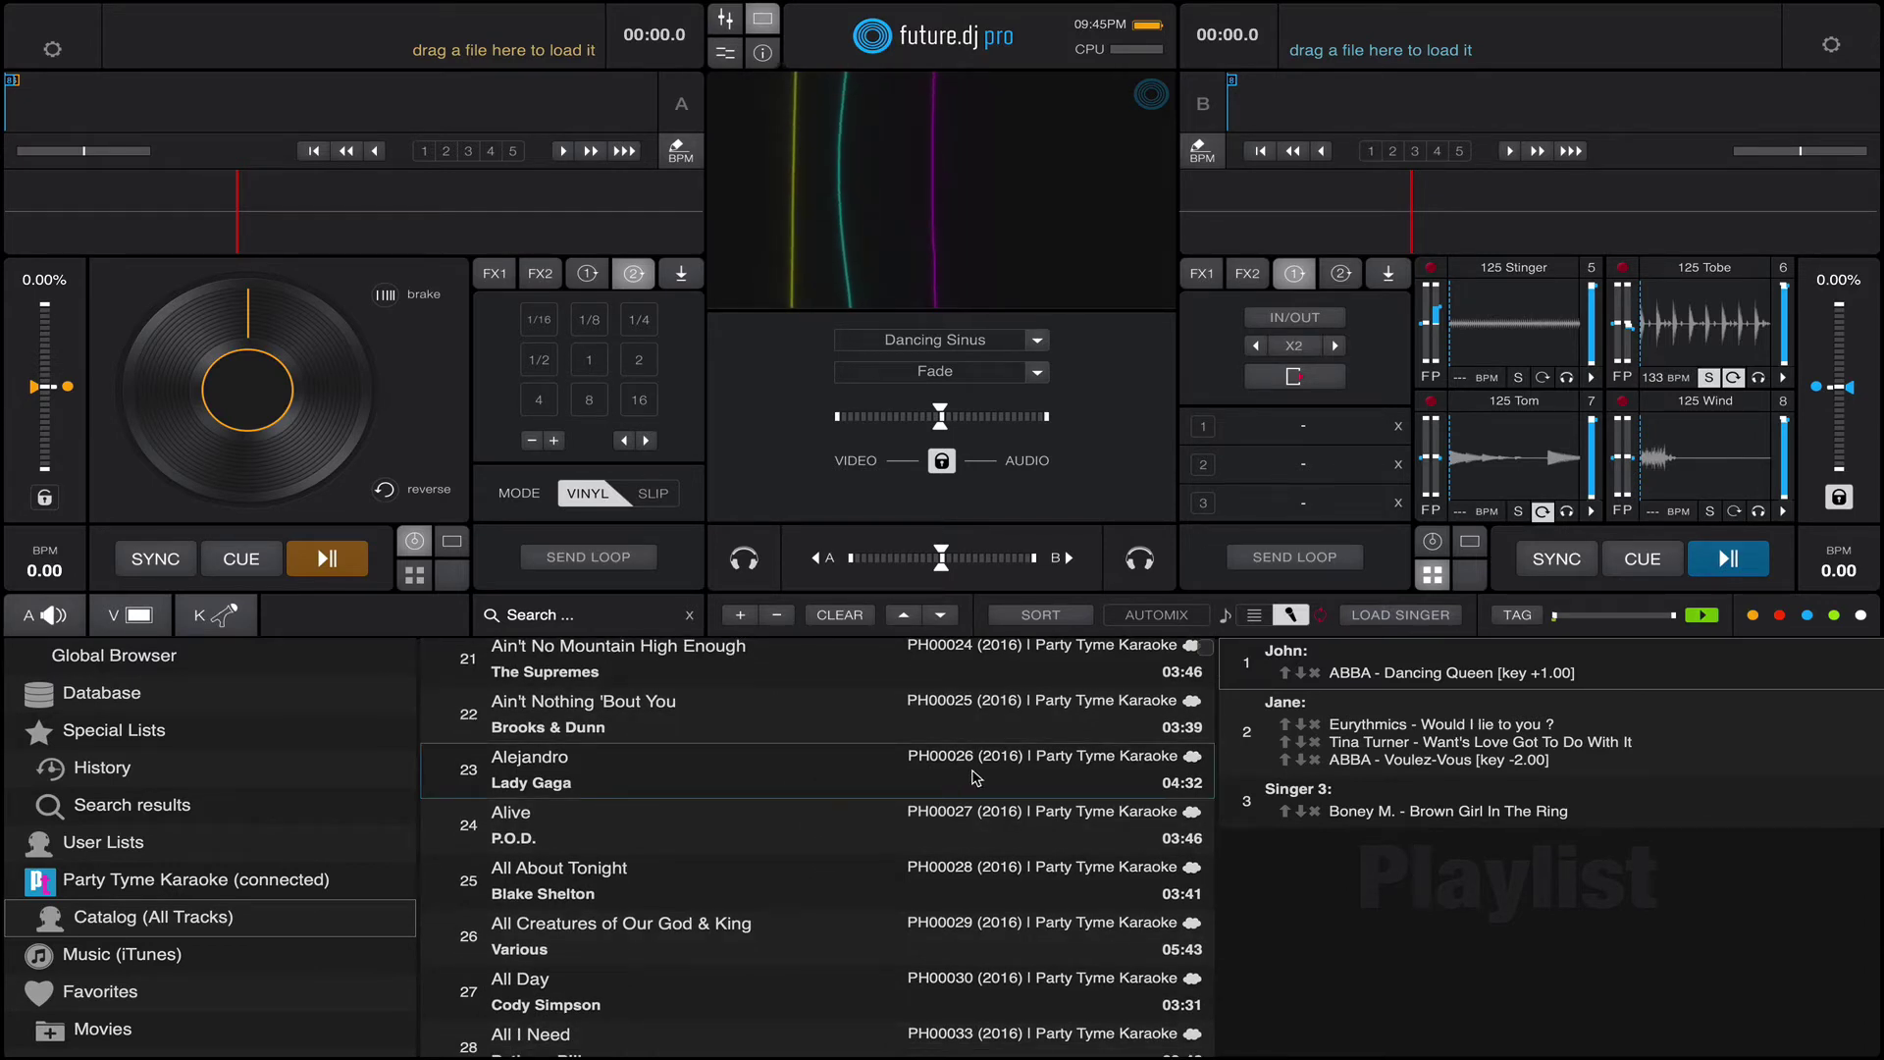
right_click(863, 782)
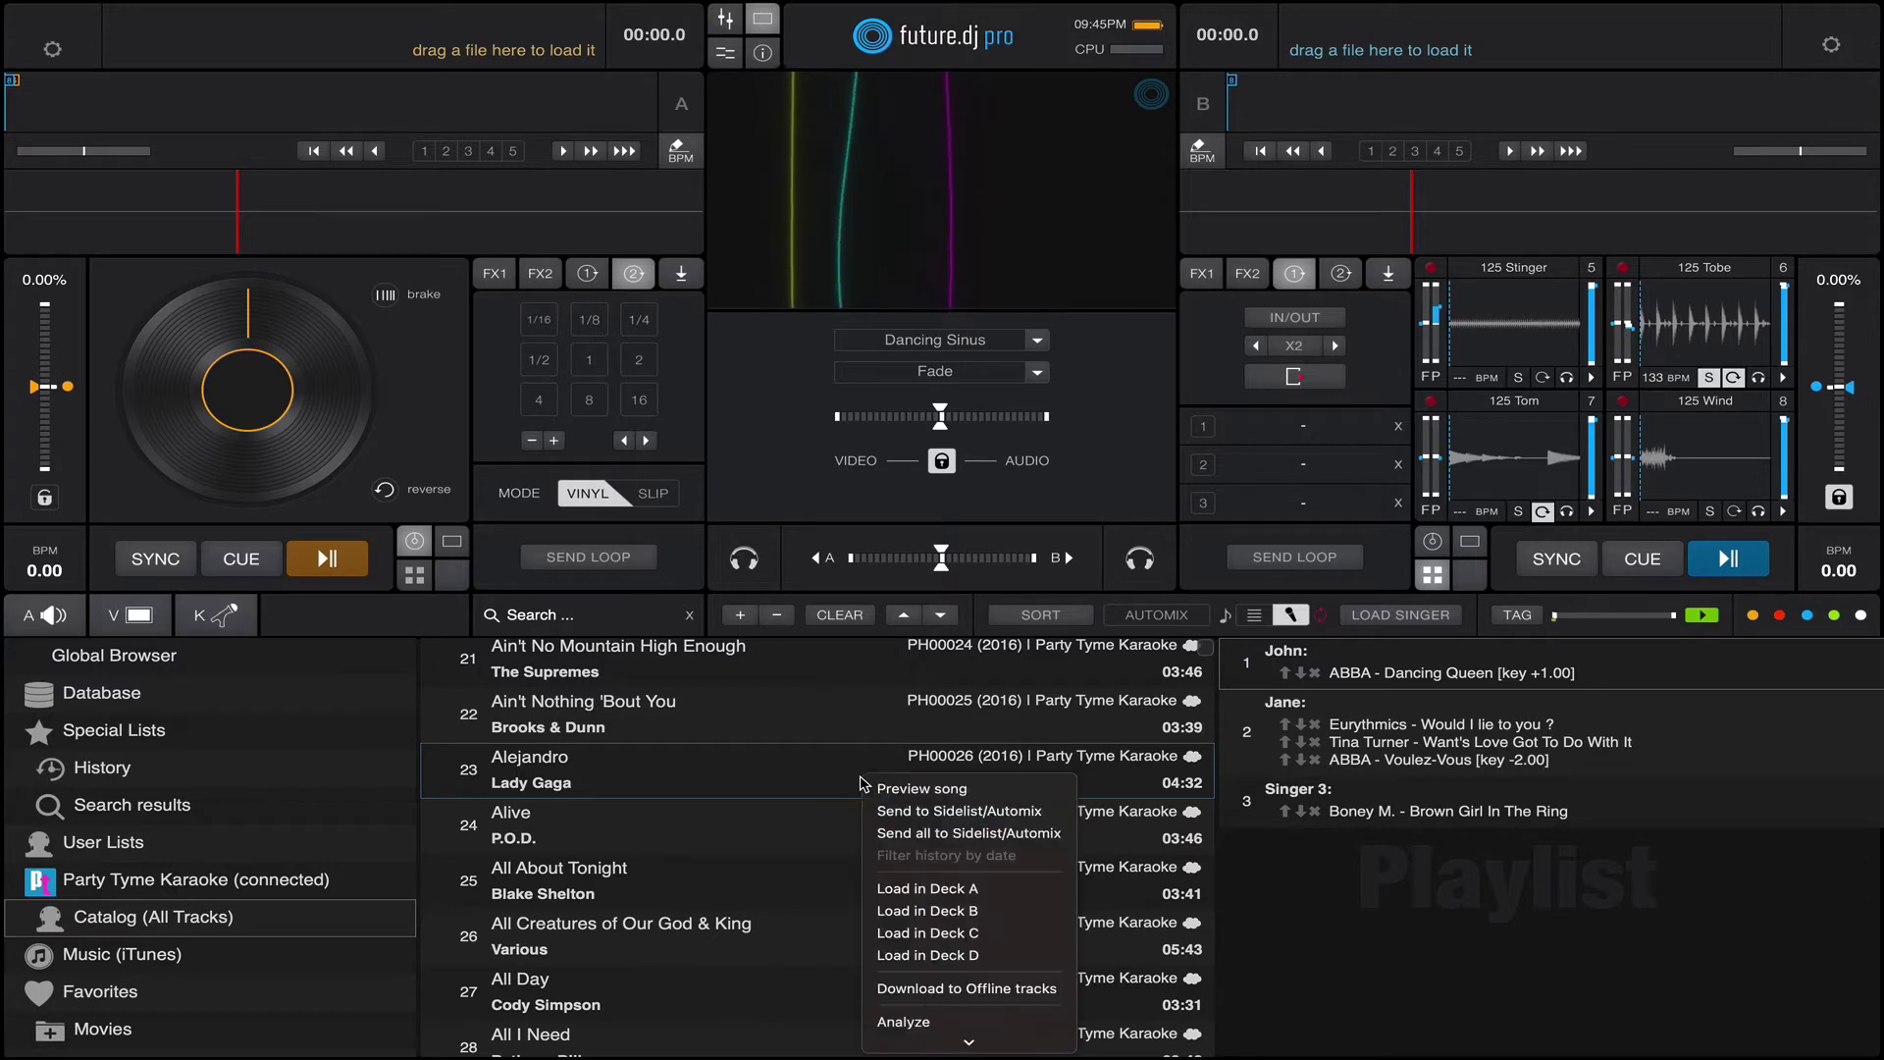
click(971, 994)
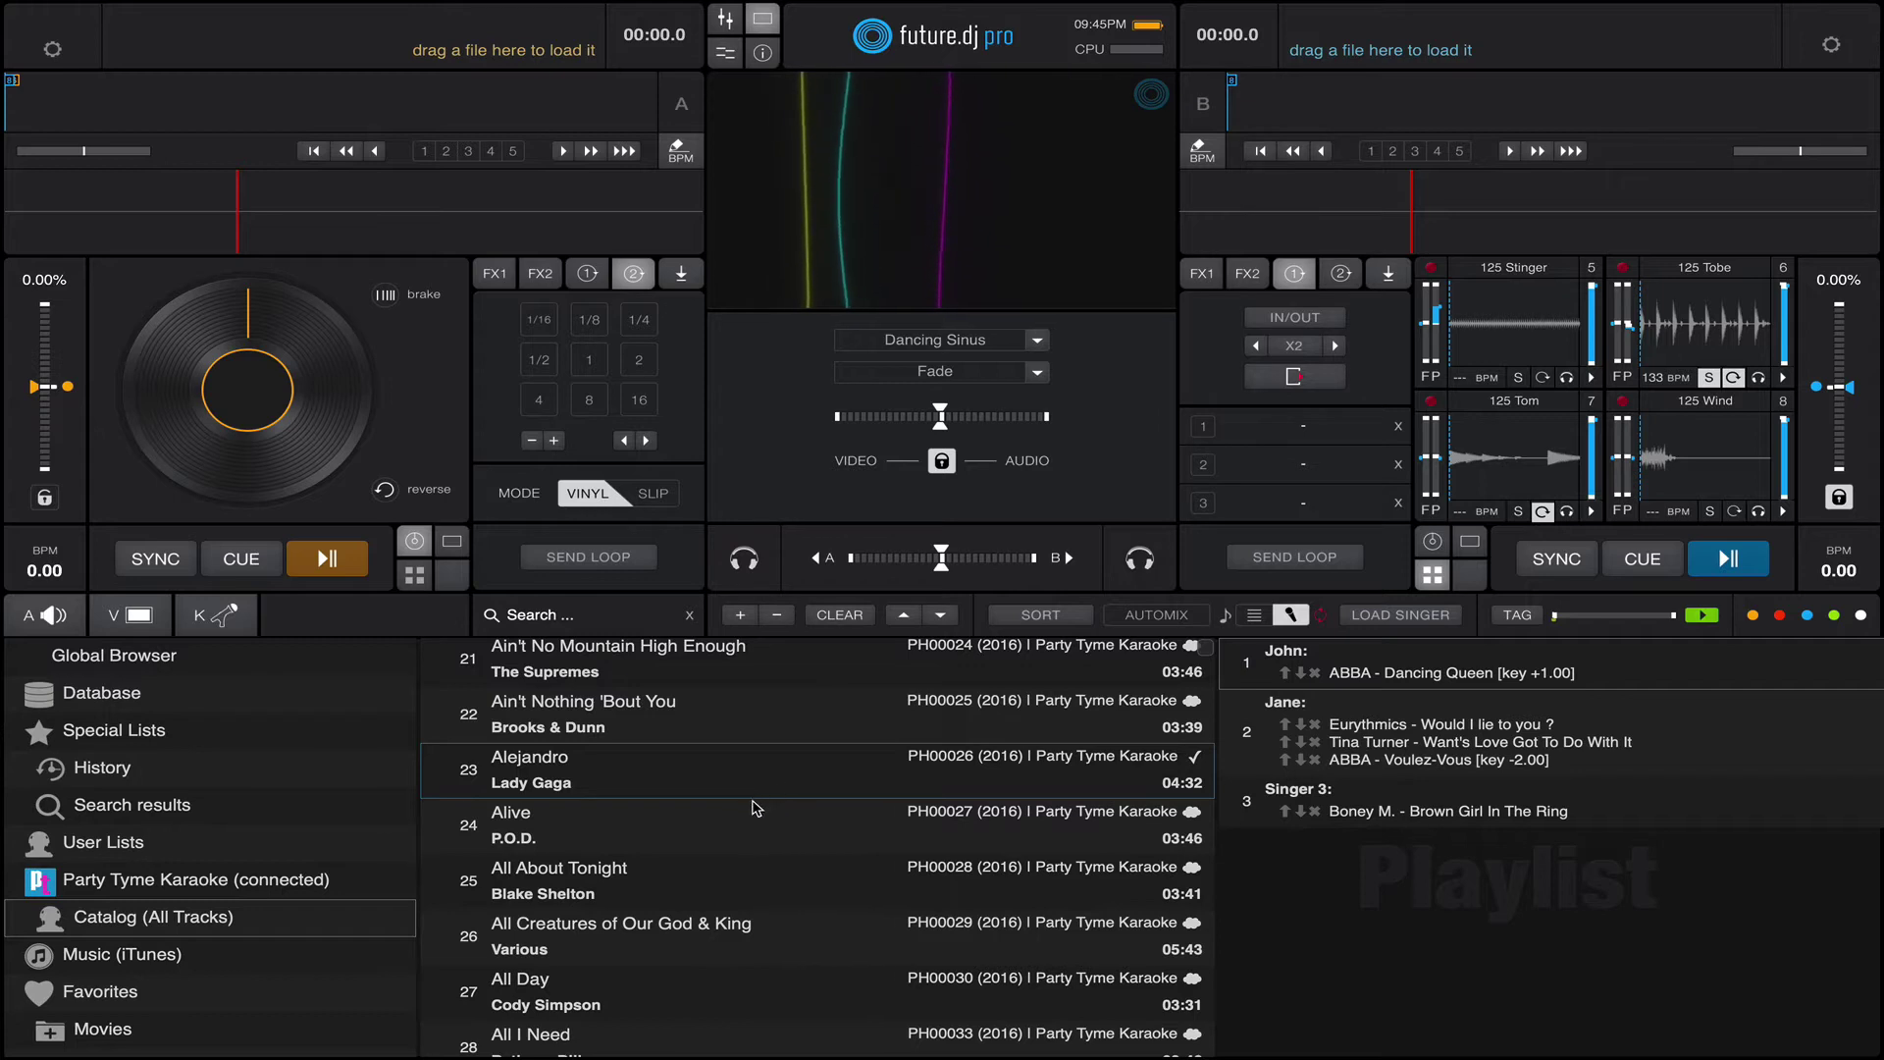
Scroll further down and select Frank Sinatra's 'All of Me'.
scroll(759, 903, down, 7)
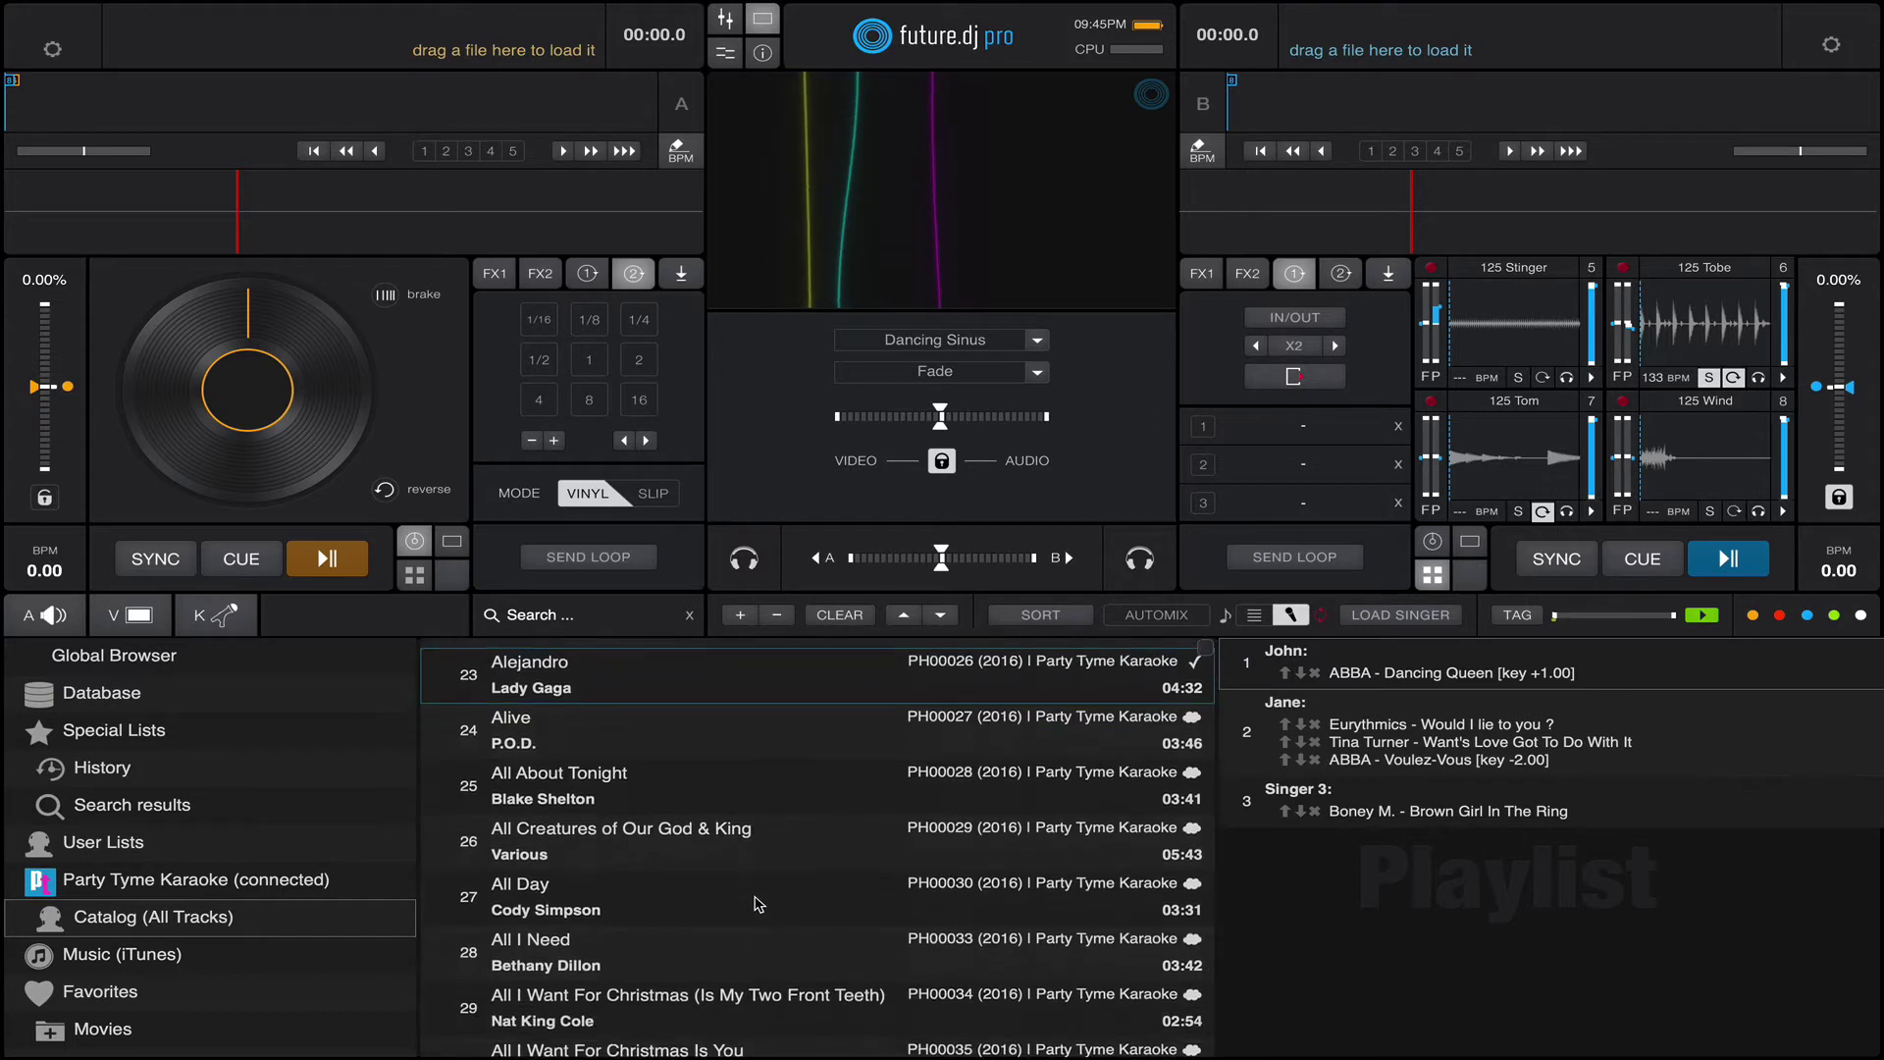
scroll(759, 903, down, 5)
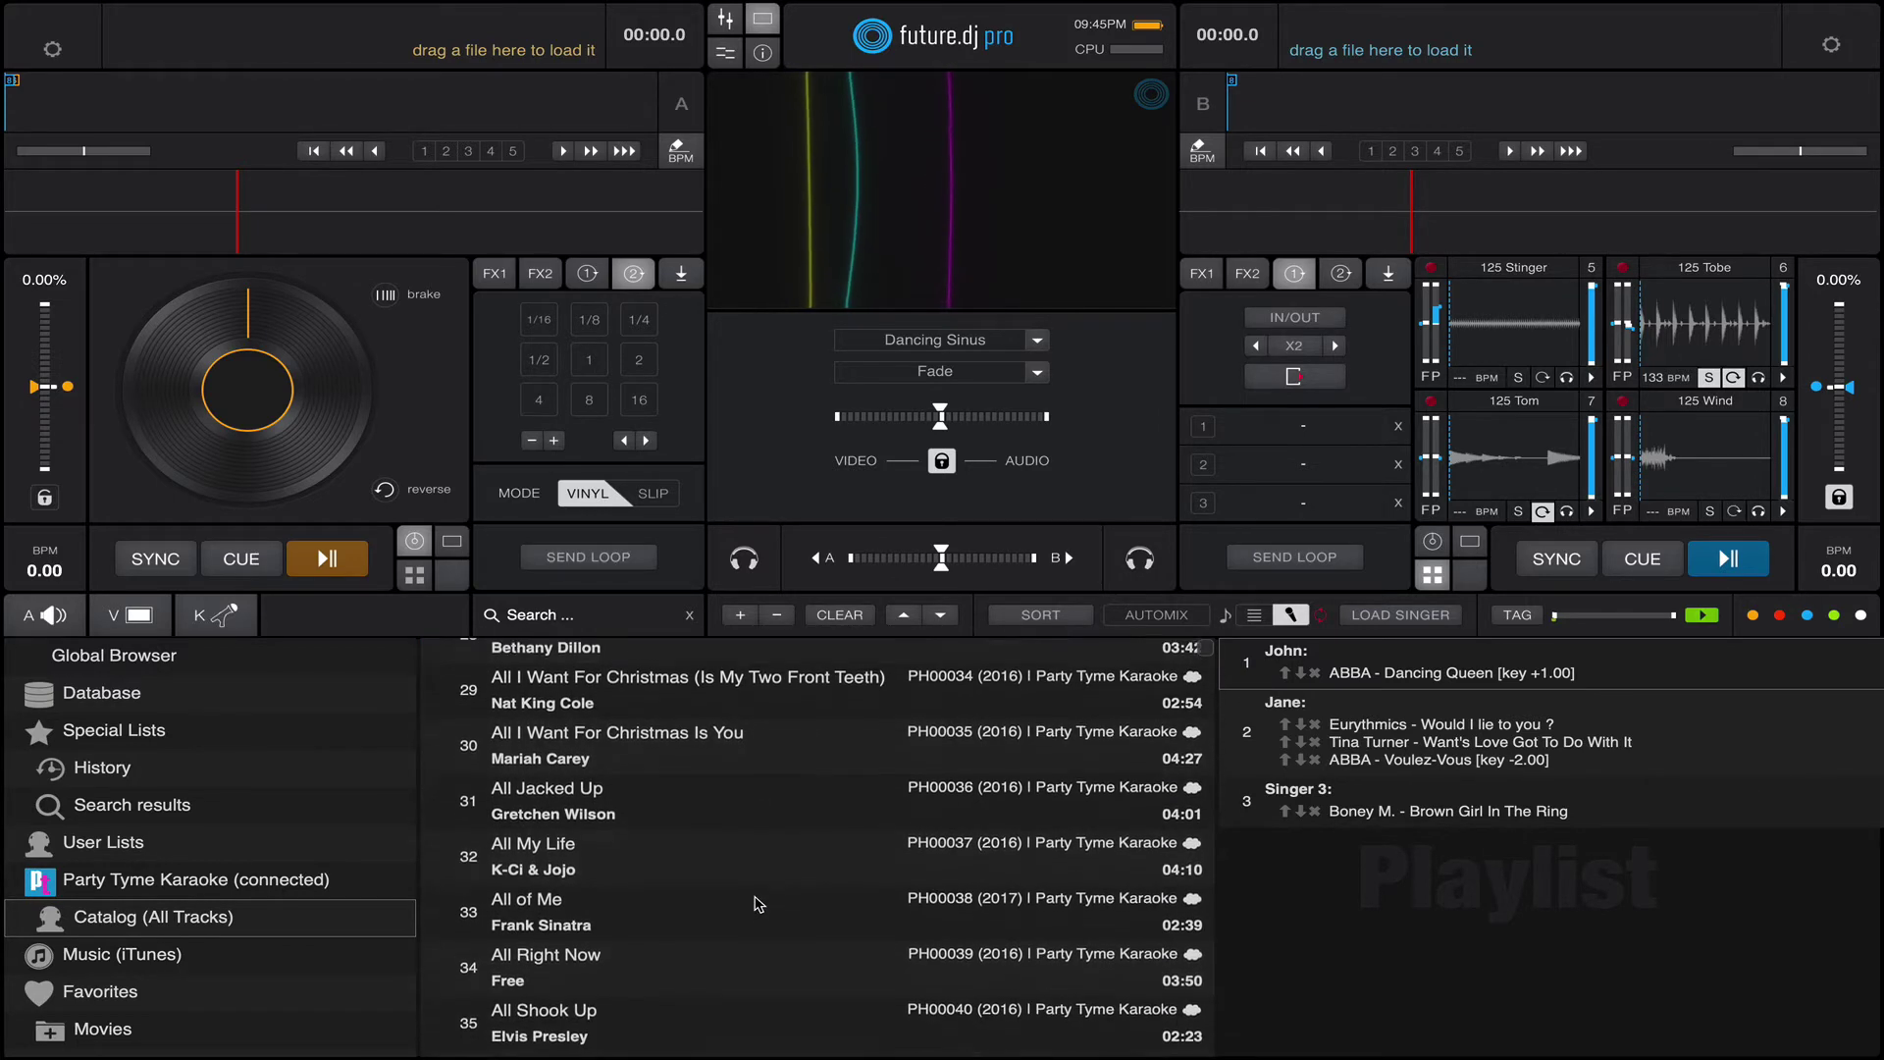
scroll(759, 903, up, 2)
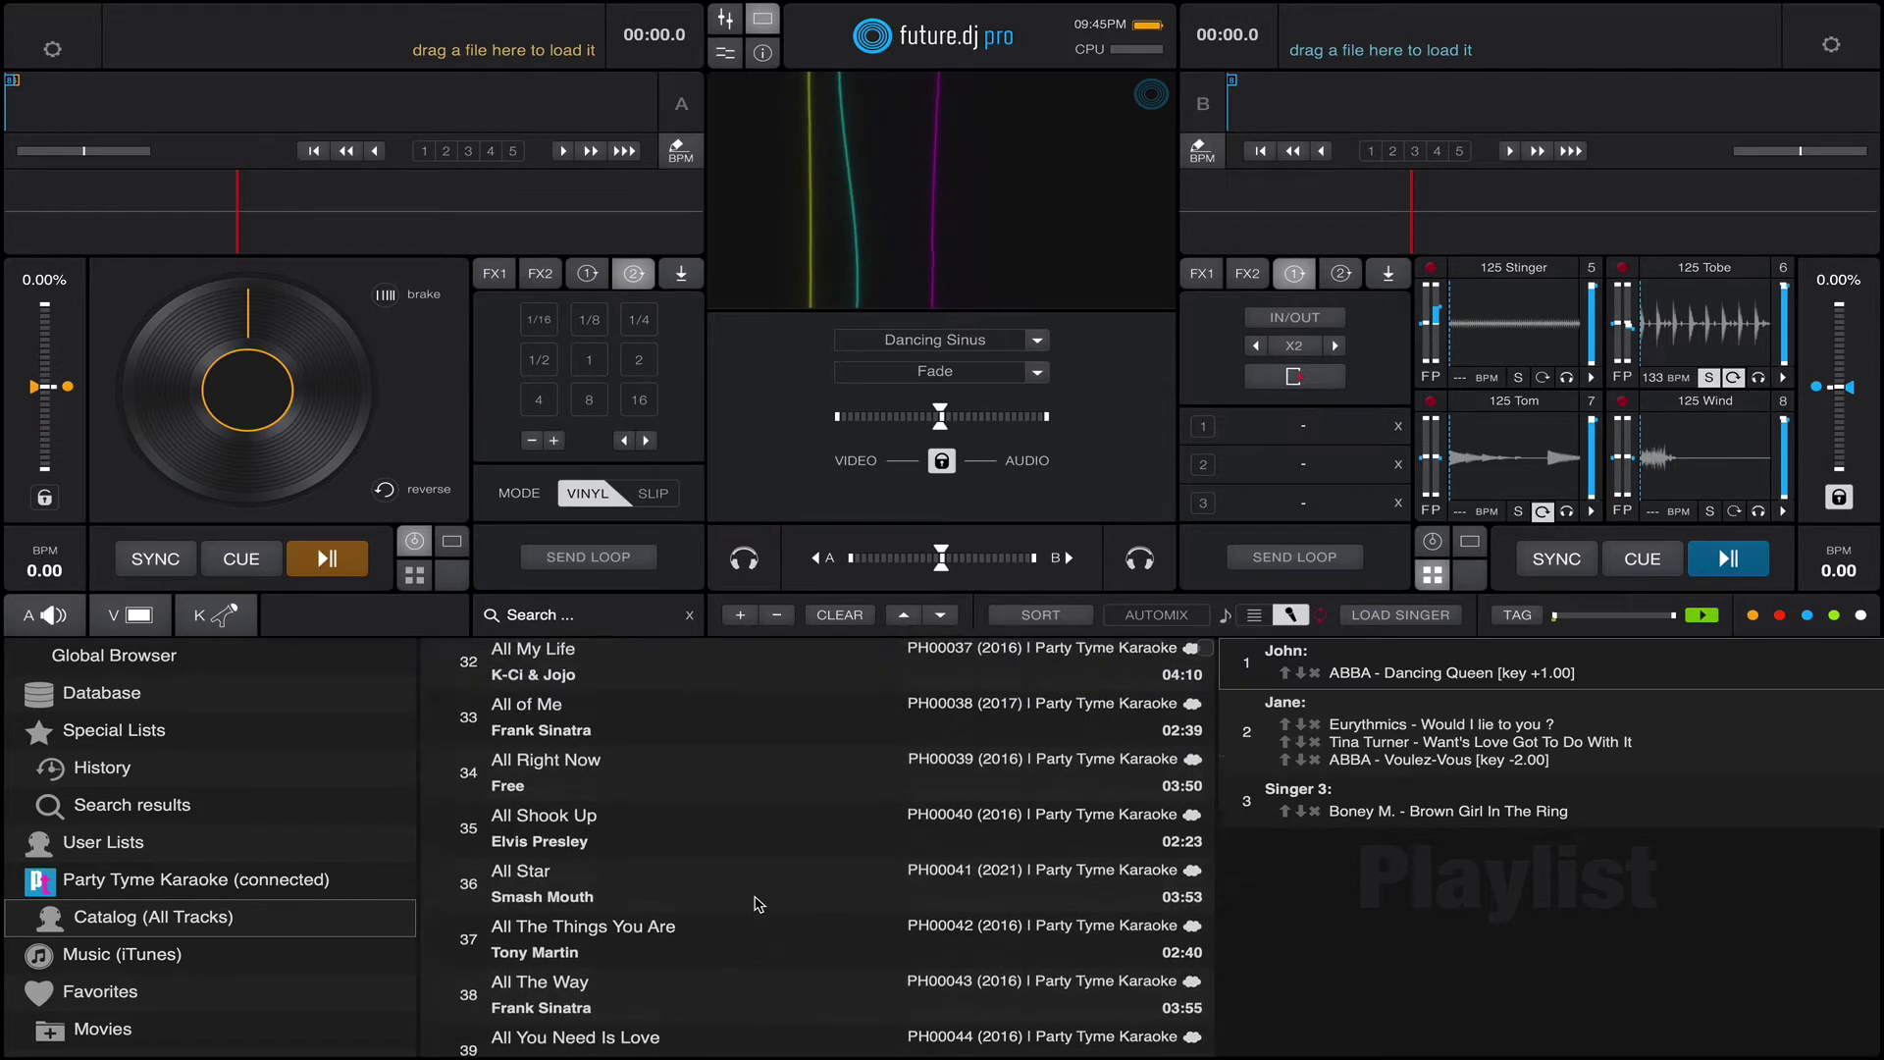
click(704, 752)
Load 'All of Me' onto deck A, set the video crossfader fully to A, play it, and skip ahead to the lyrics.
drag(711, 750, 350, 379)
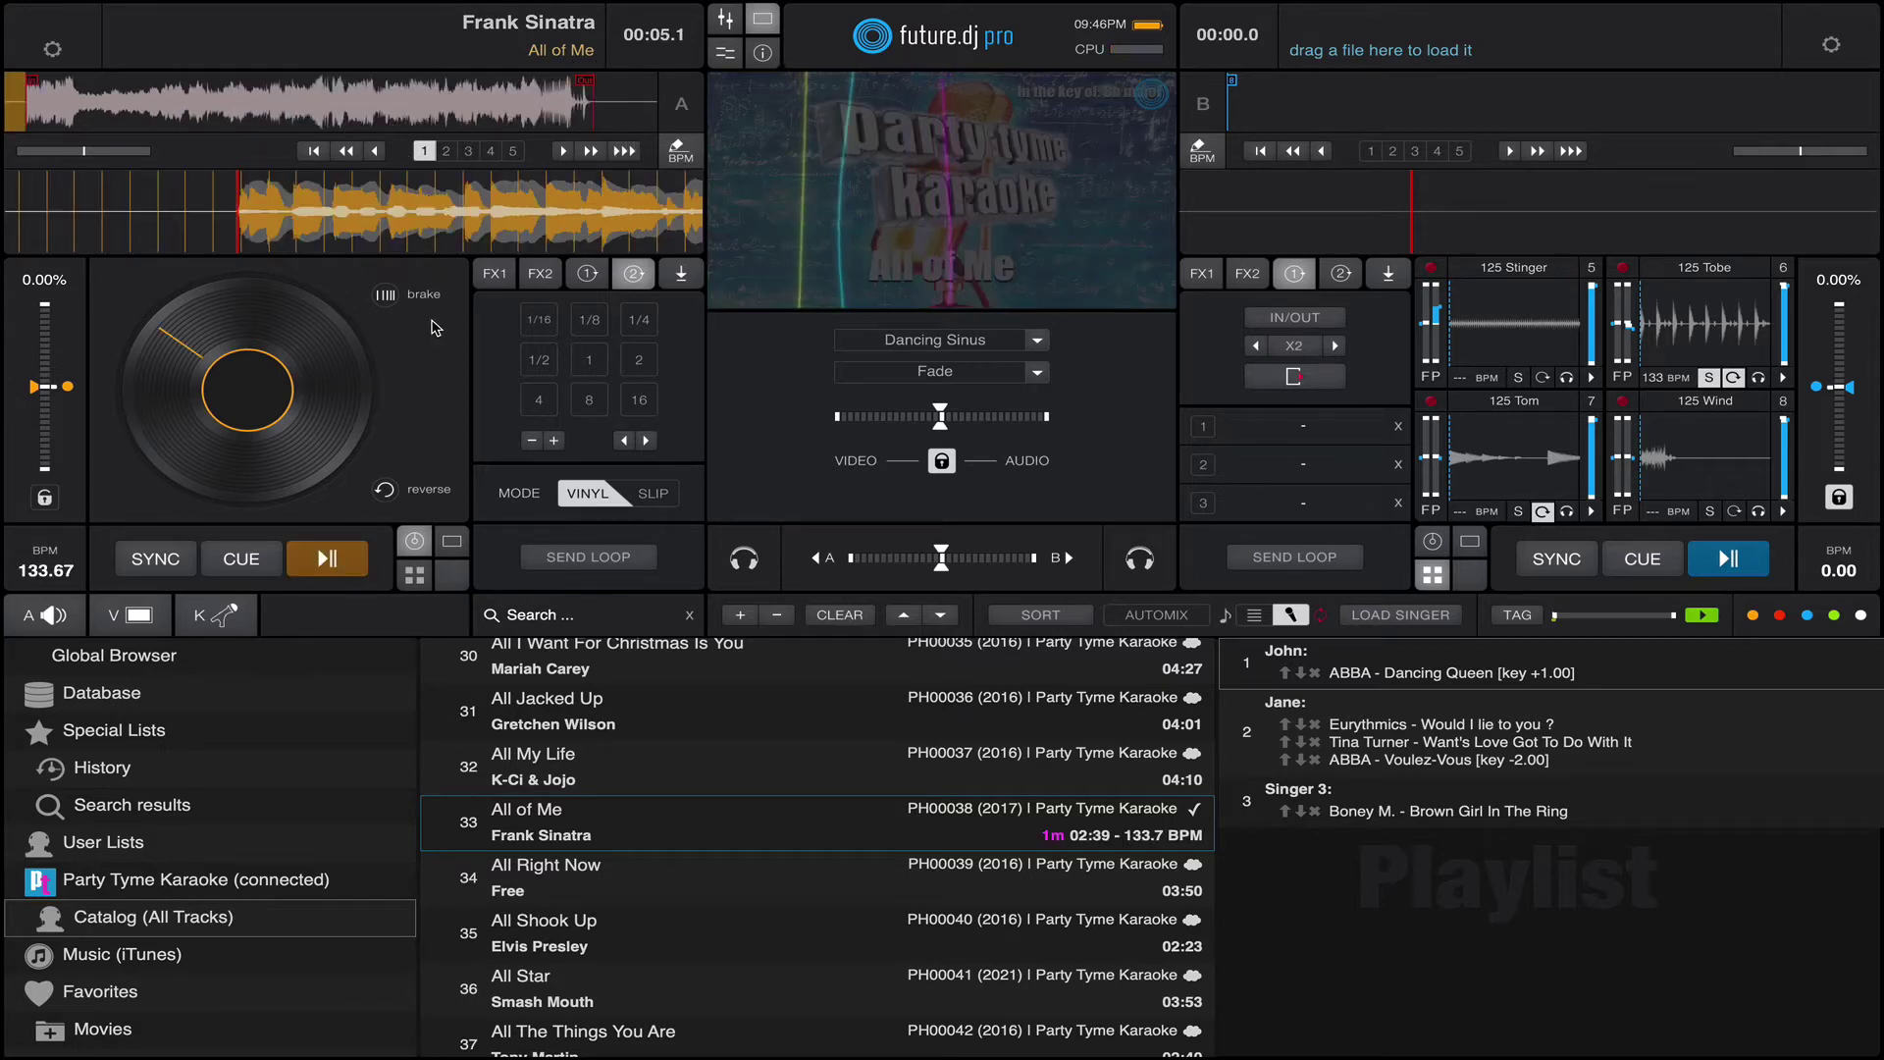
drag(940, 422, 836, 422)
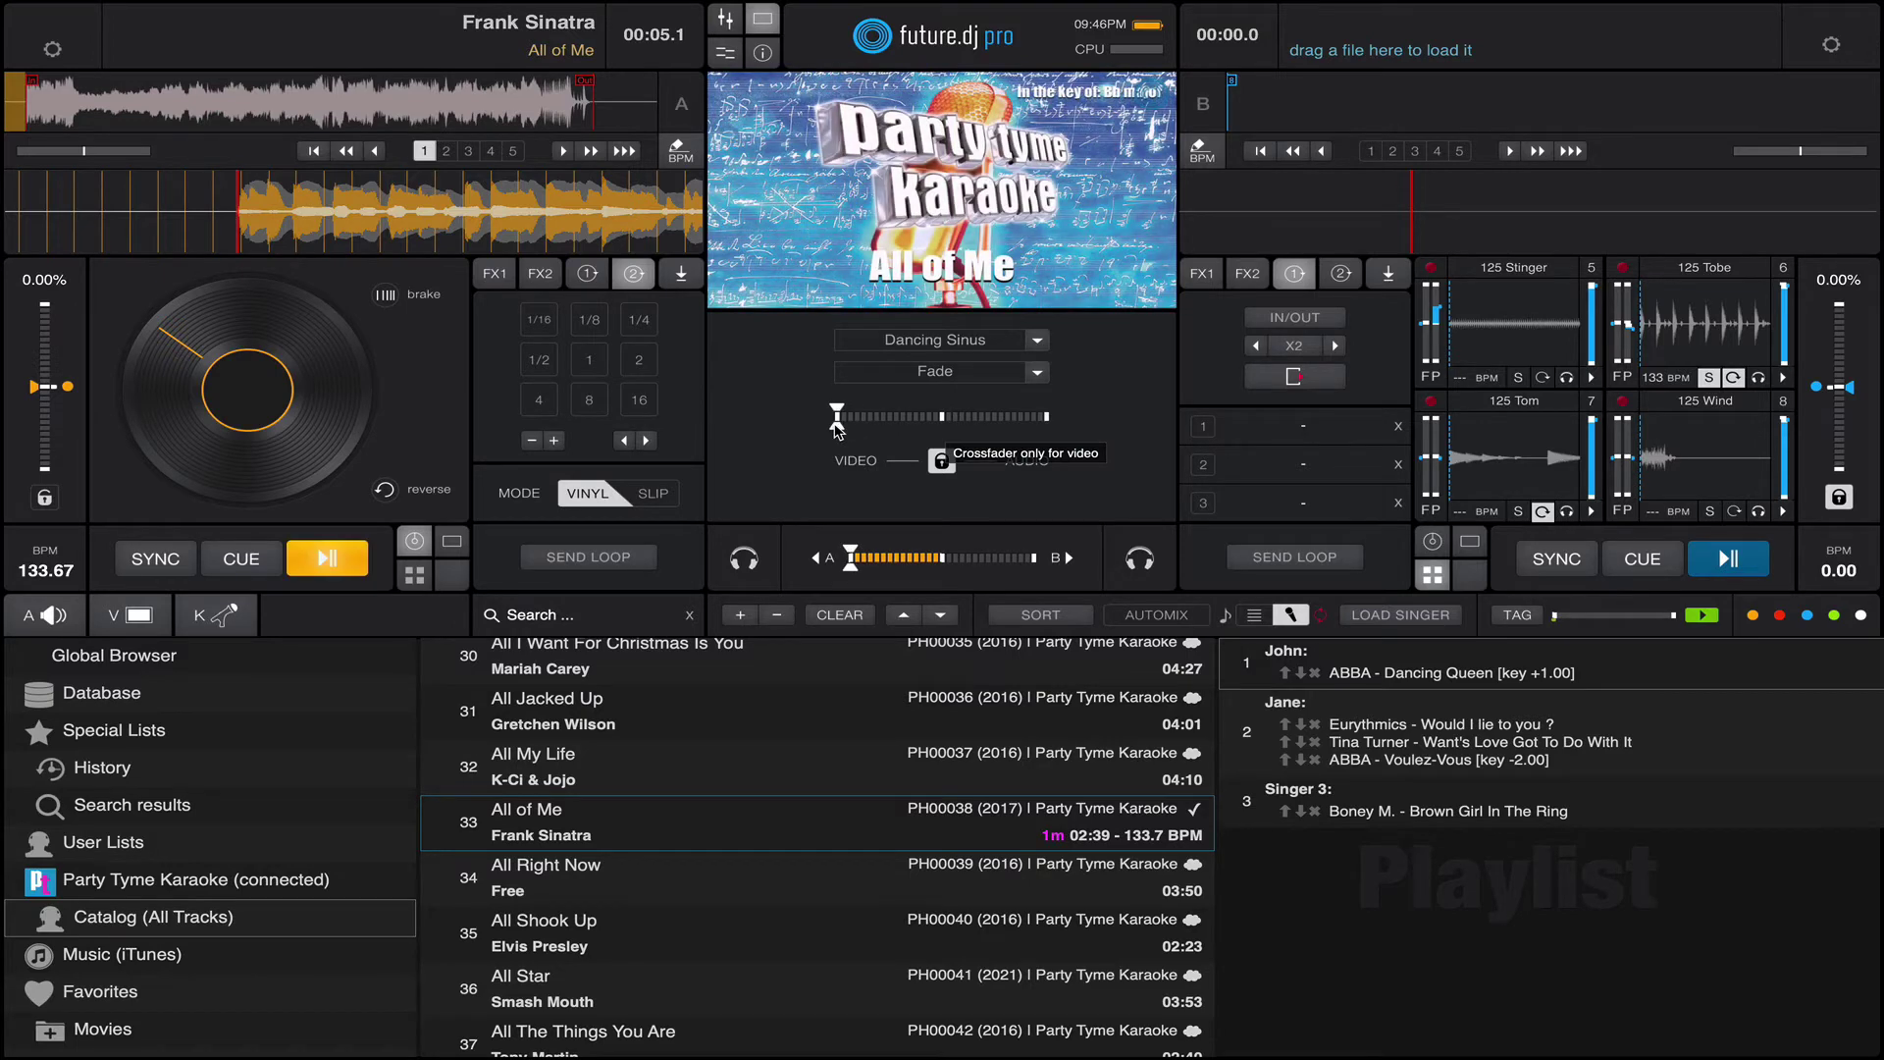
click(310, 556)
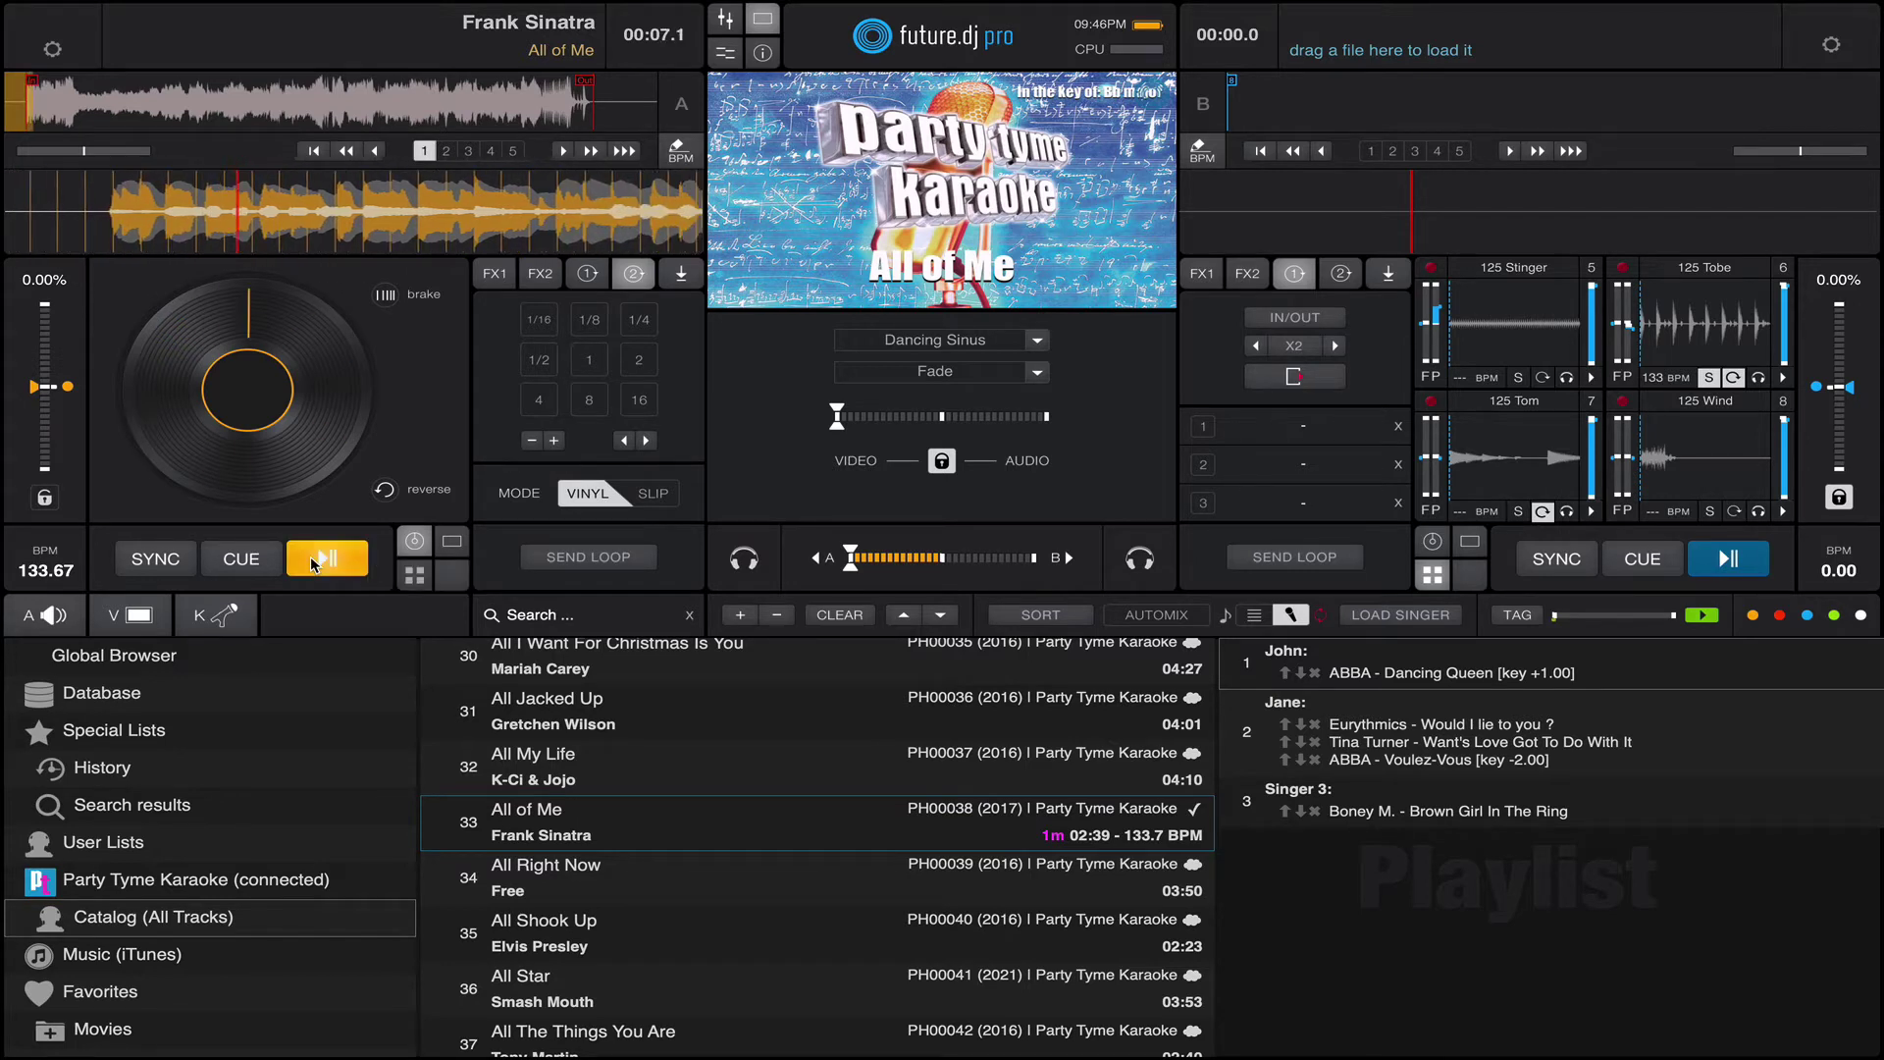
click(94, 108)
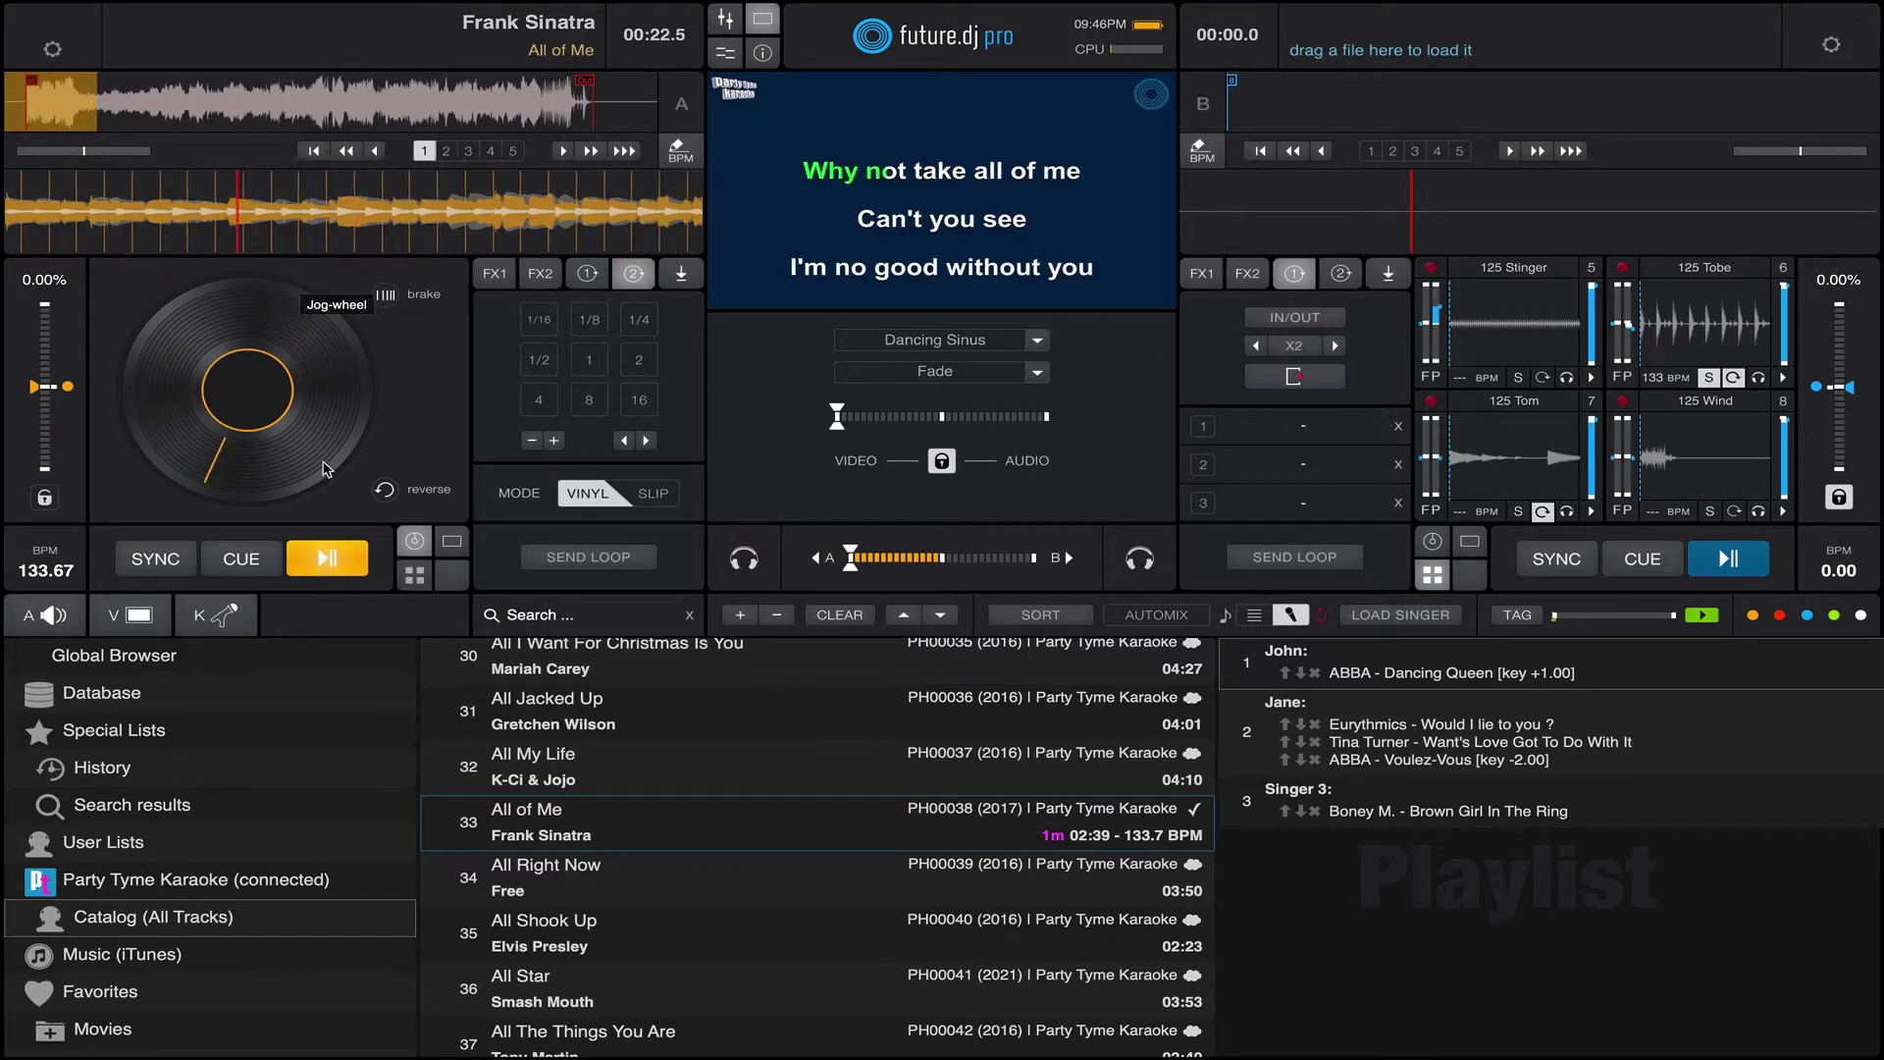
Pause deck A, check the key in the Mixer panel, then show the karaoke lyrics video full-screen and exit it into a window.
click(351, 560)
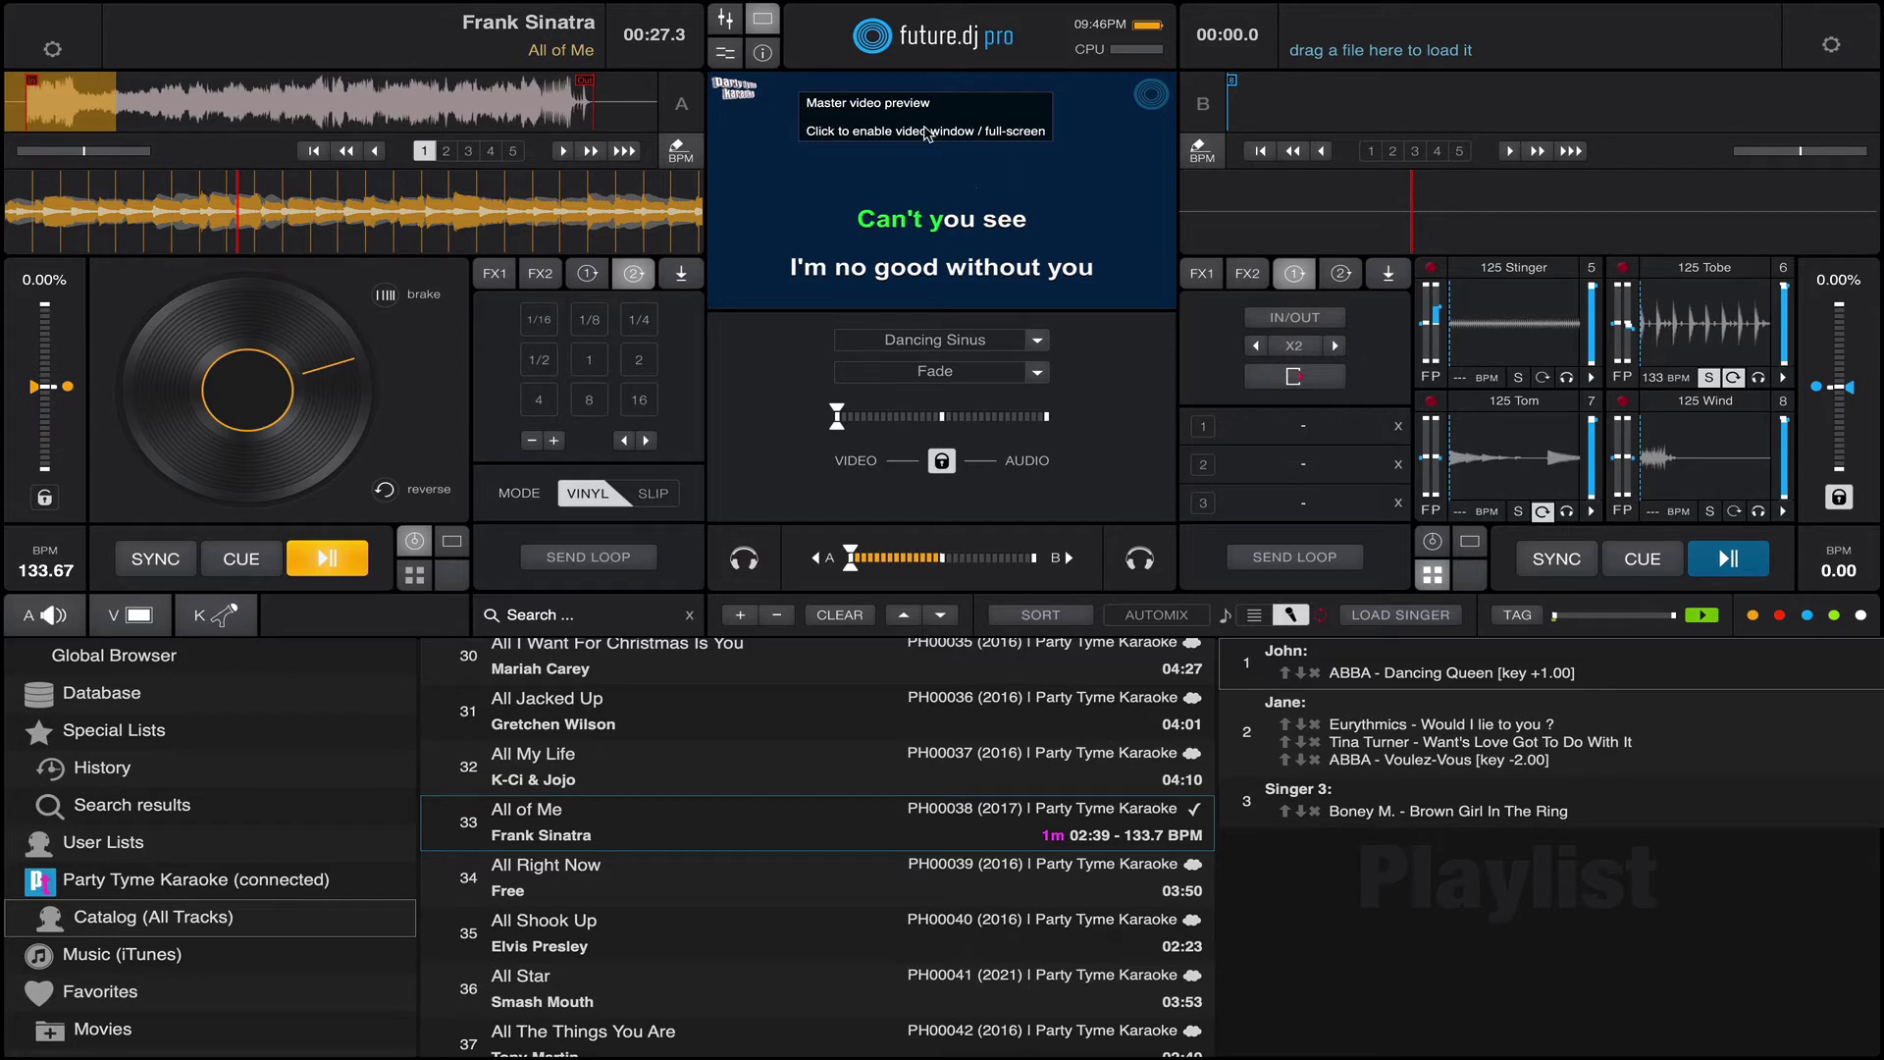
click(725, 22)
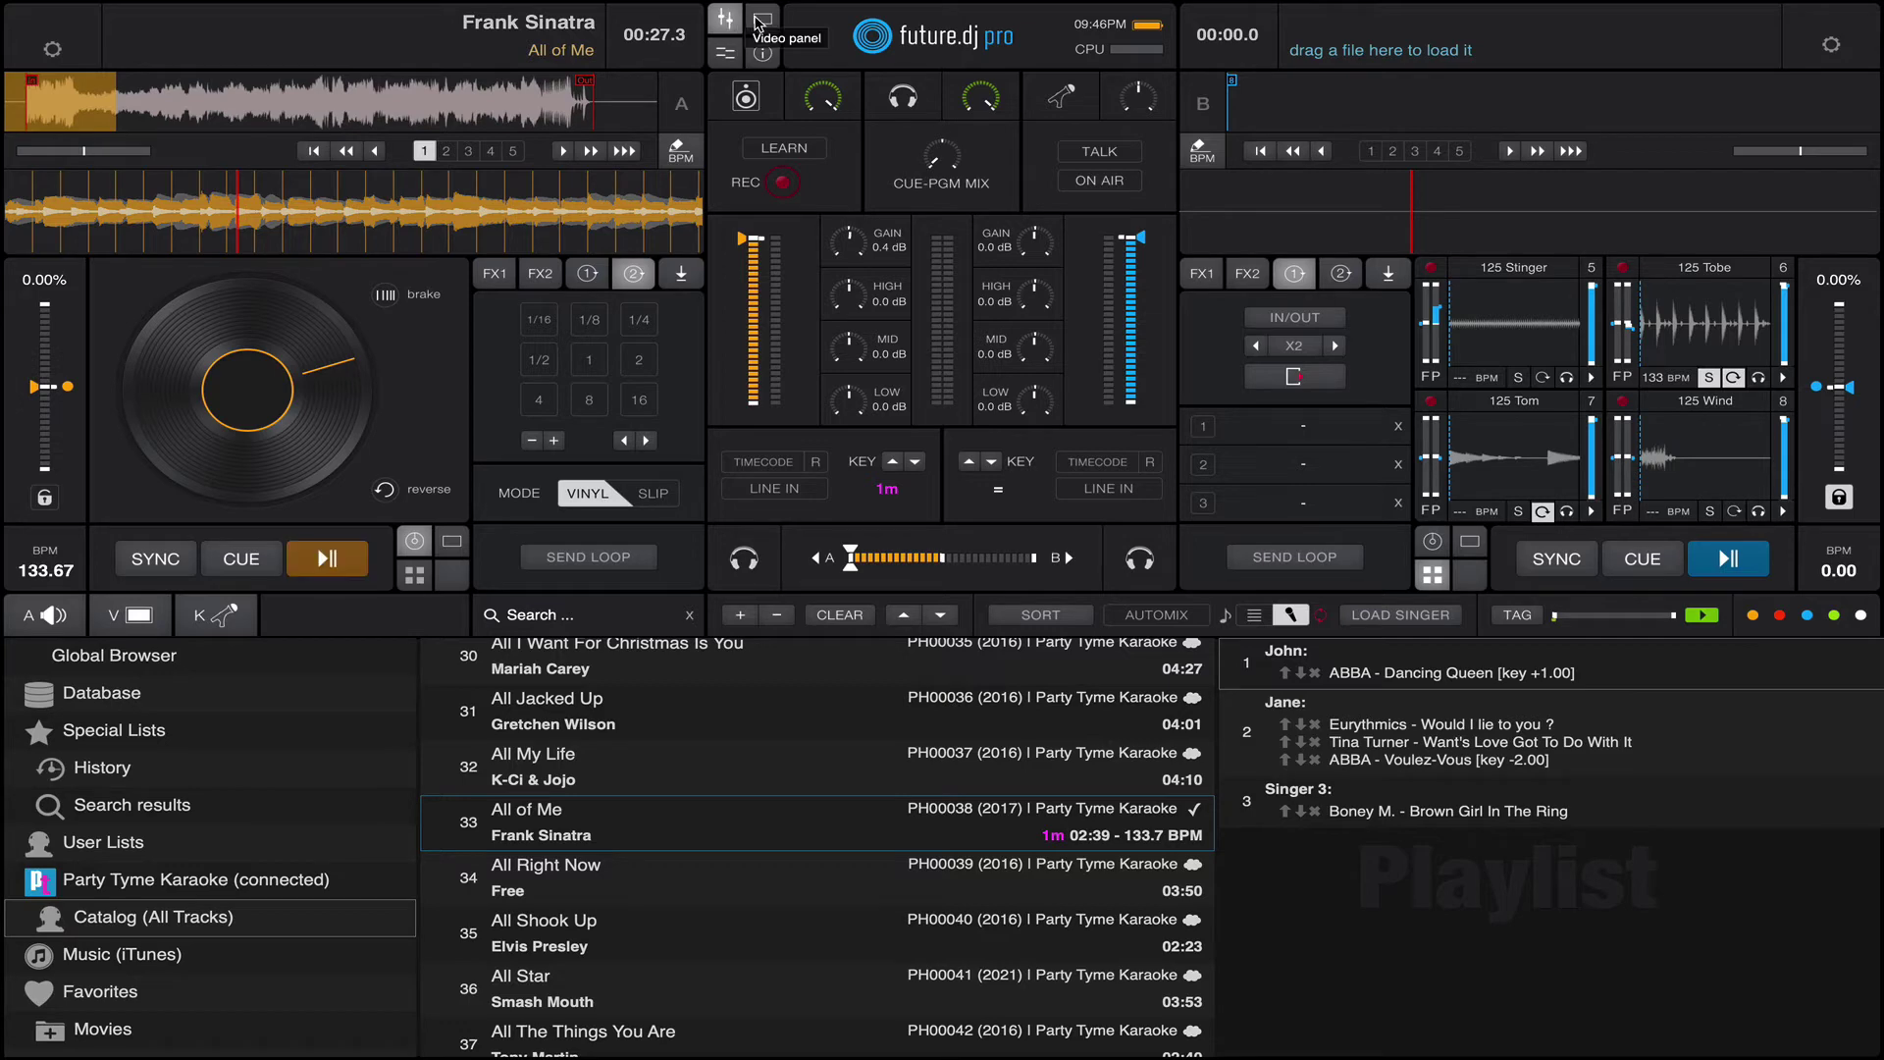
click(761, 20)
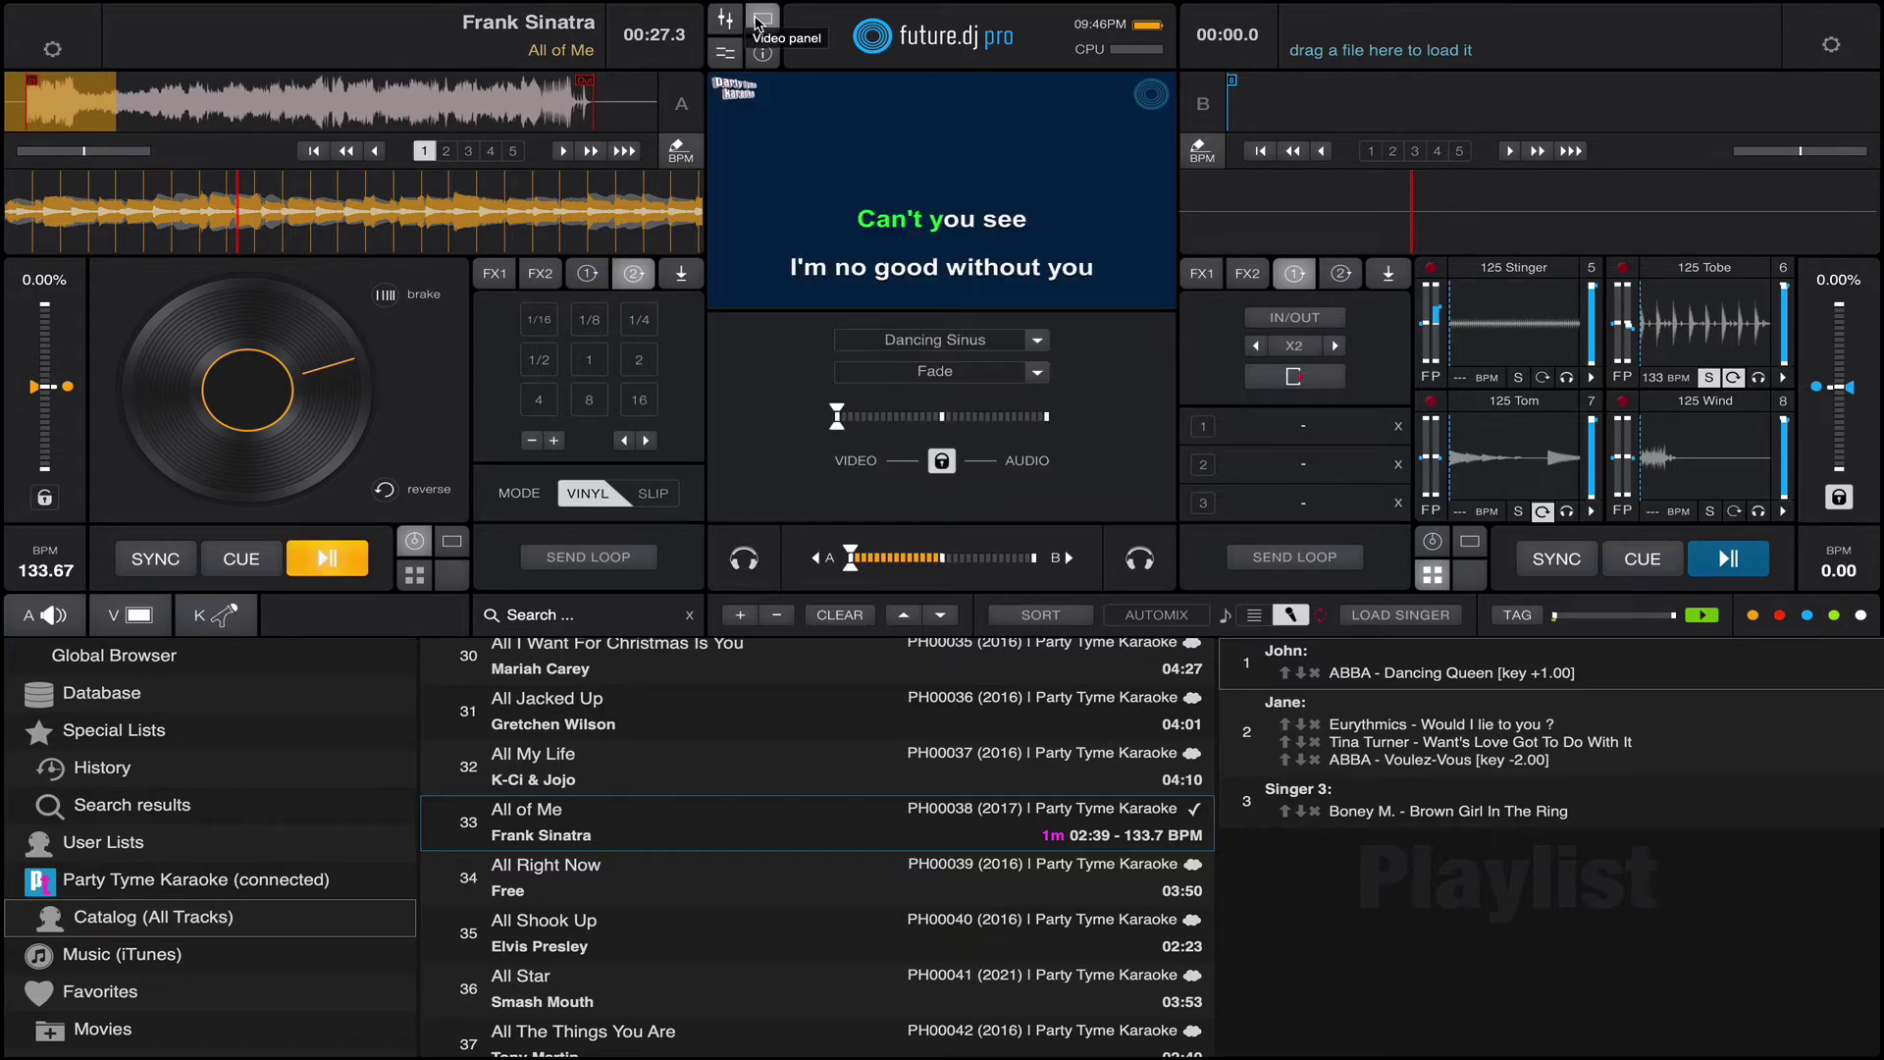
click(986, 294)
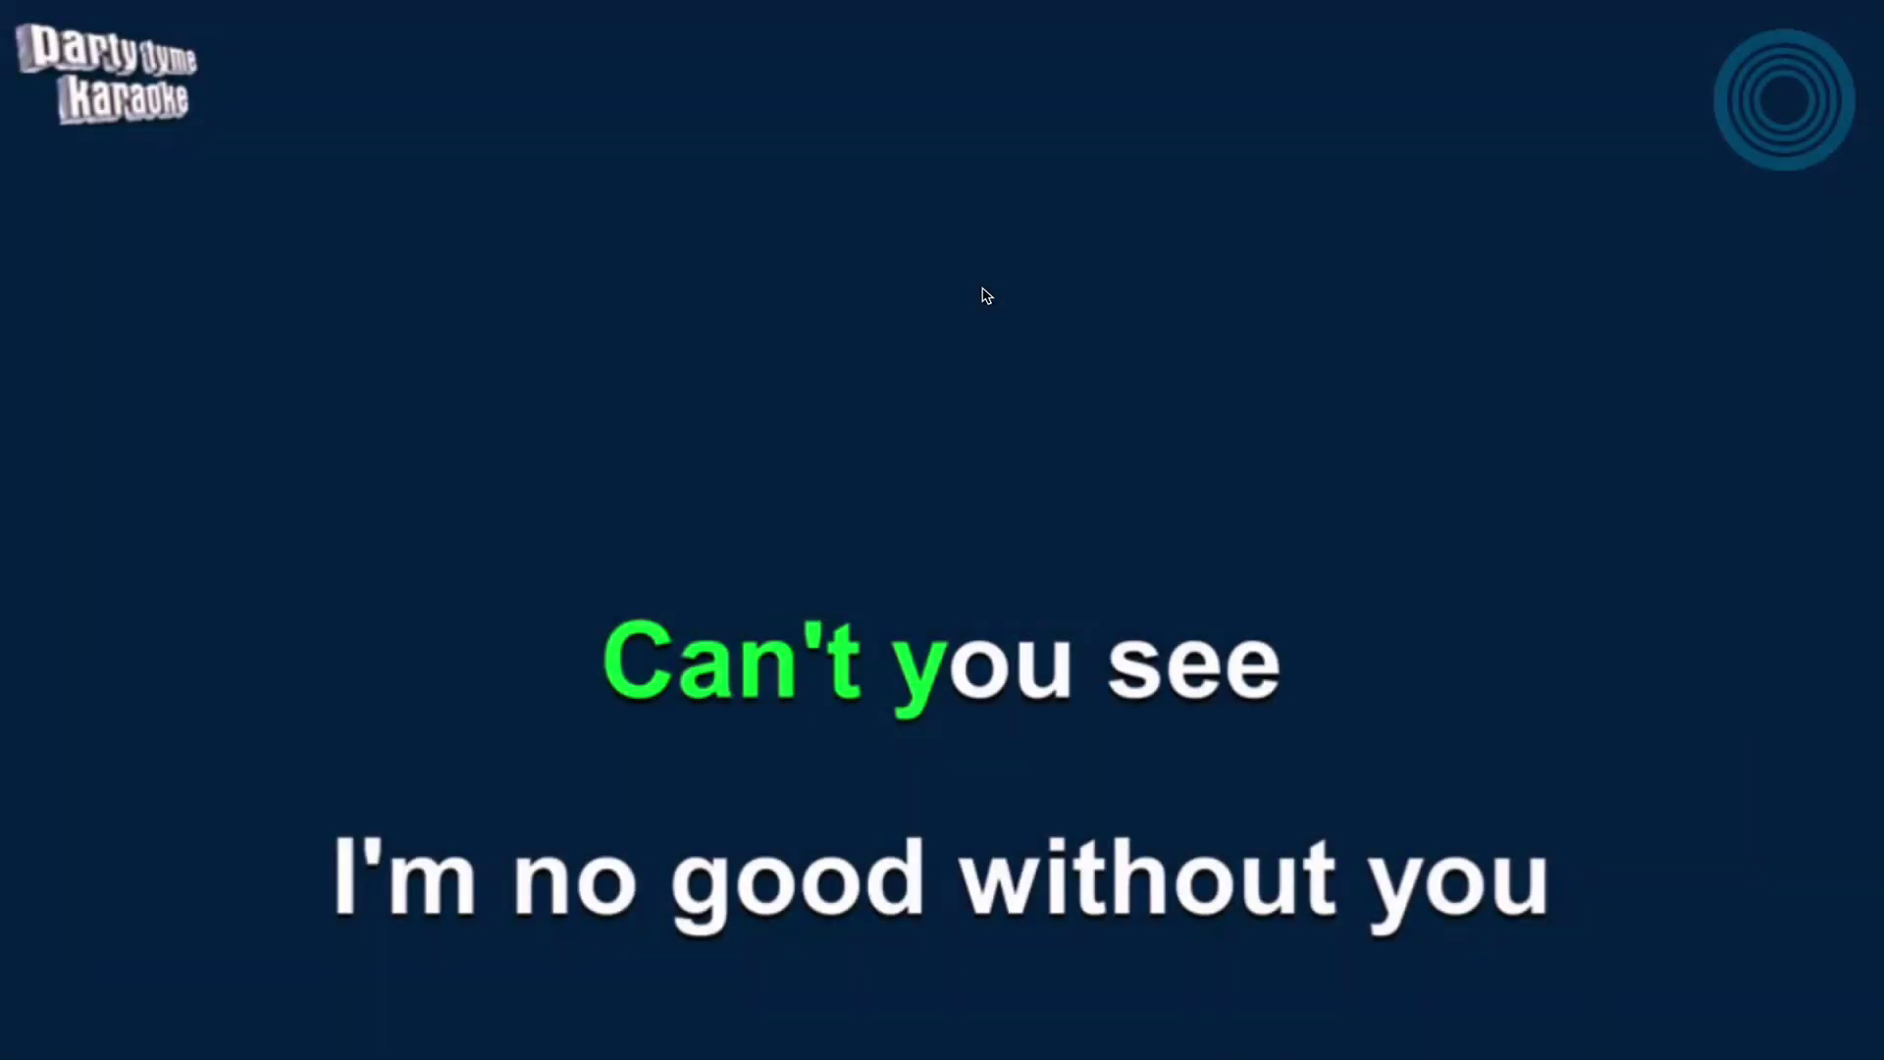
key(Escape)
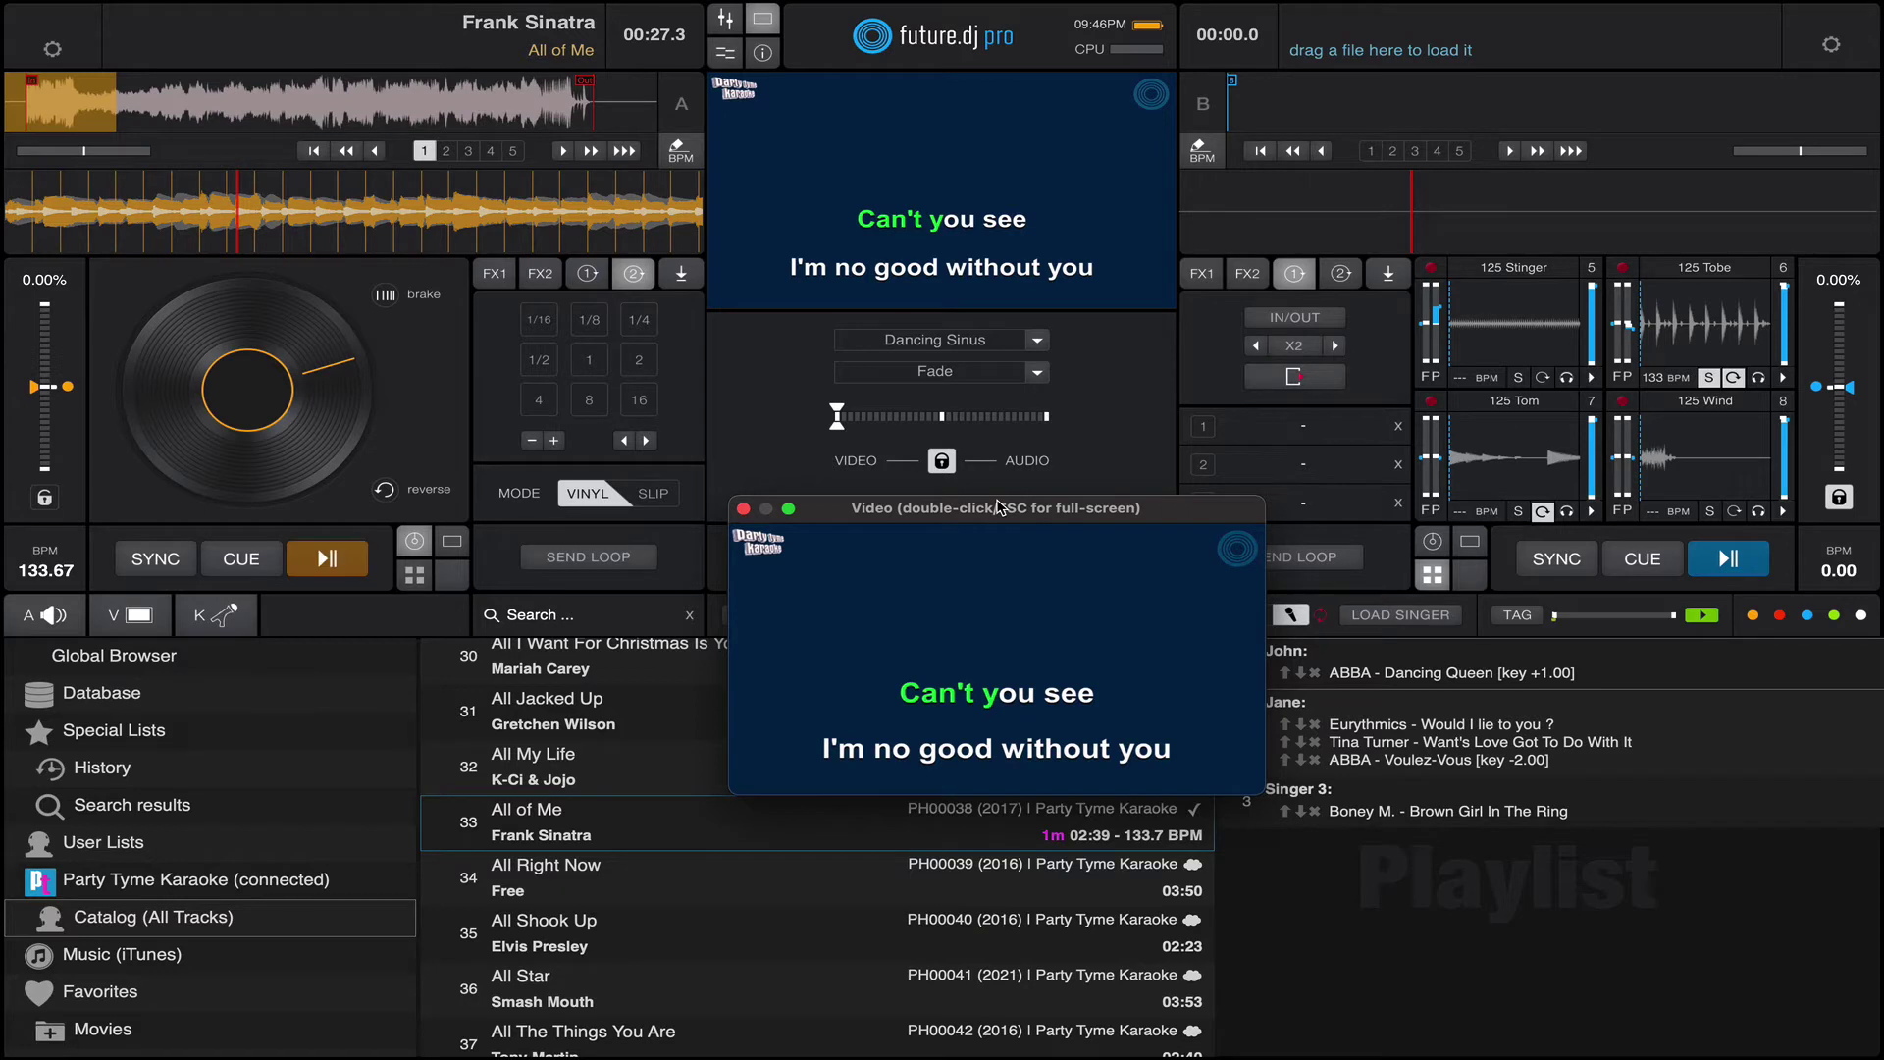
Move the floating karaoke video window over deck B and close it.
drag(996, 503, 1436, 375)
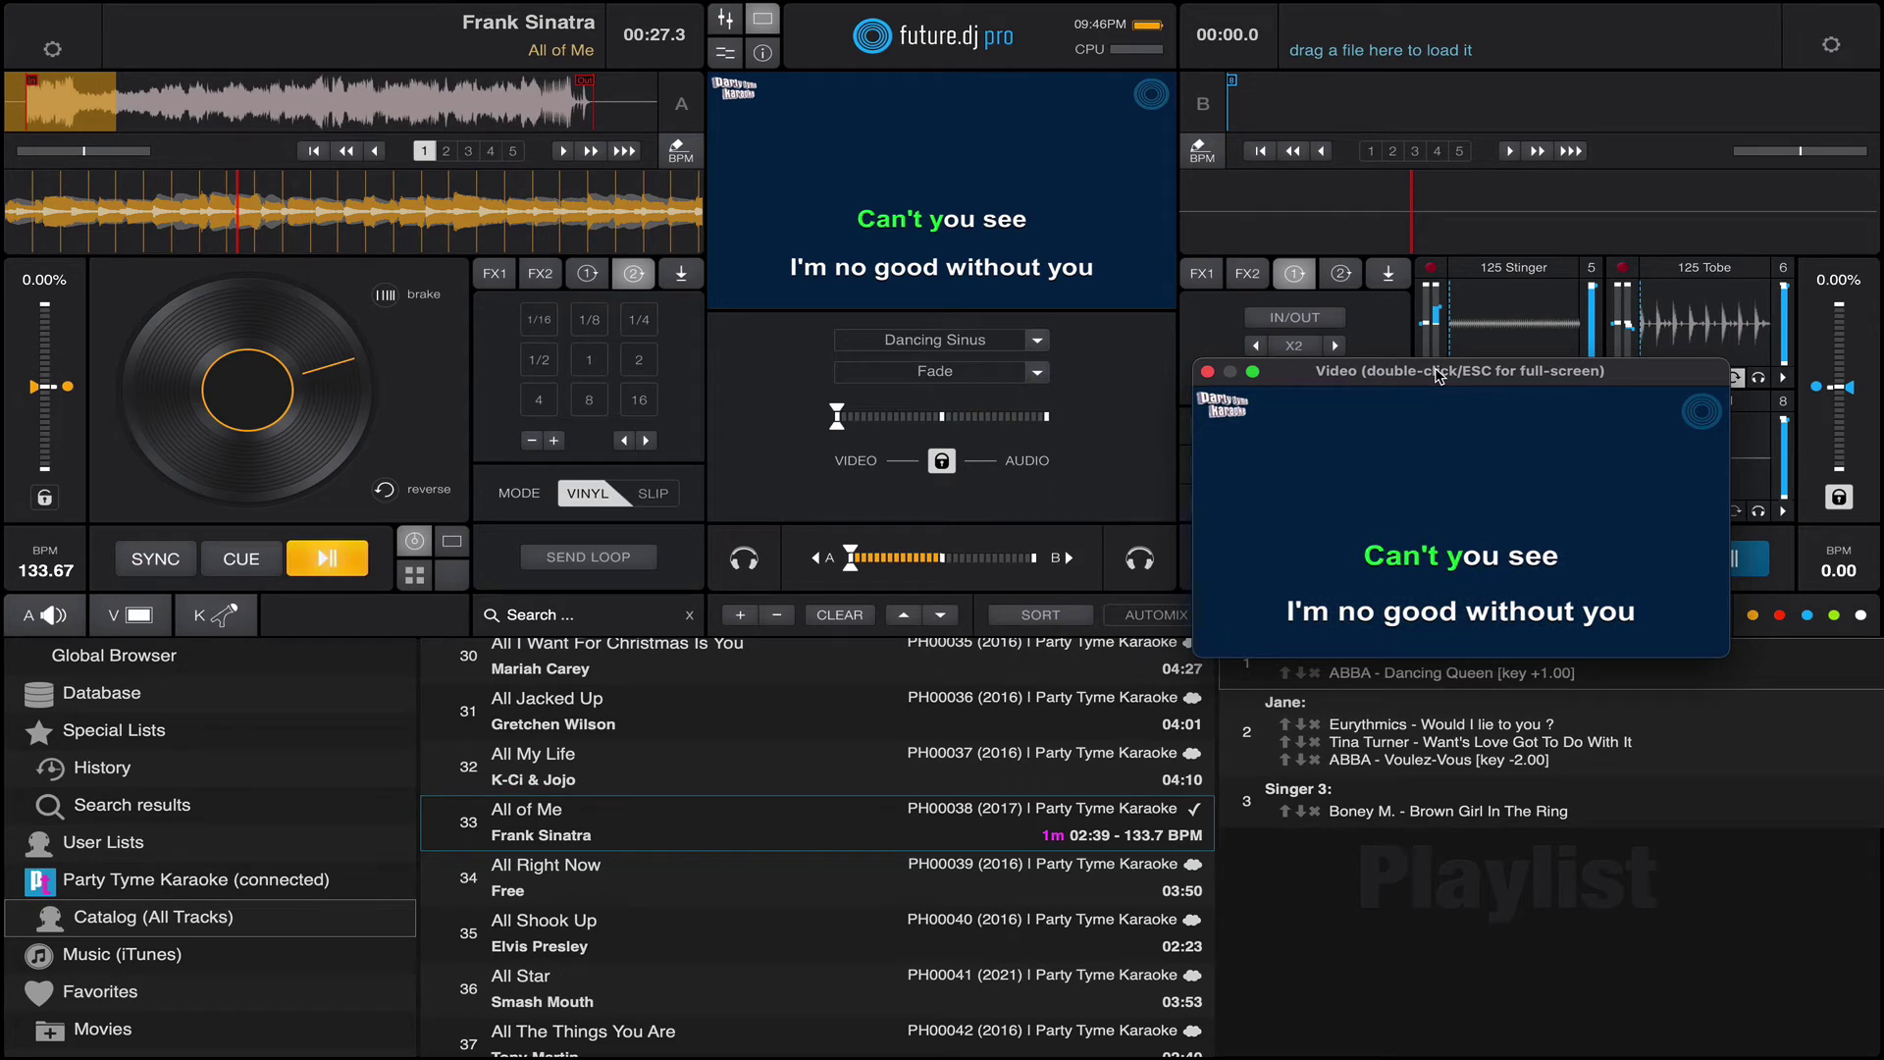
click(1209, 372)
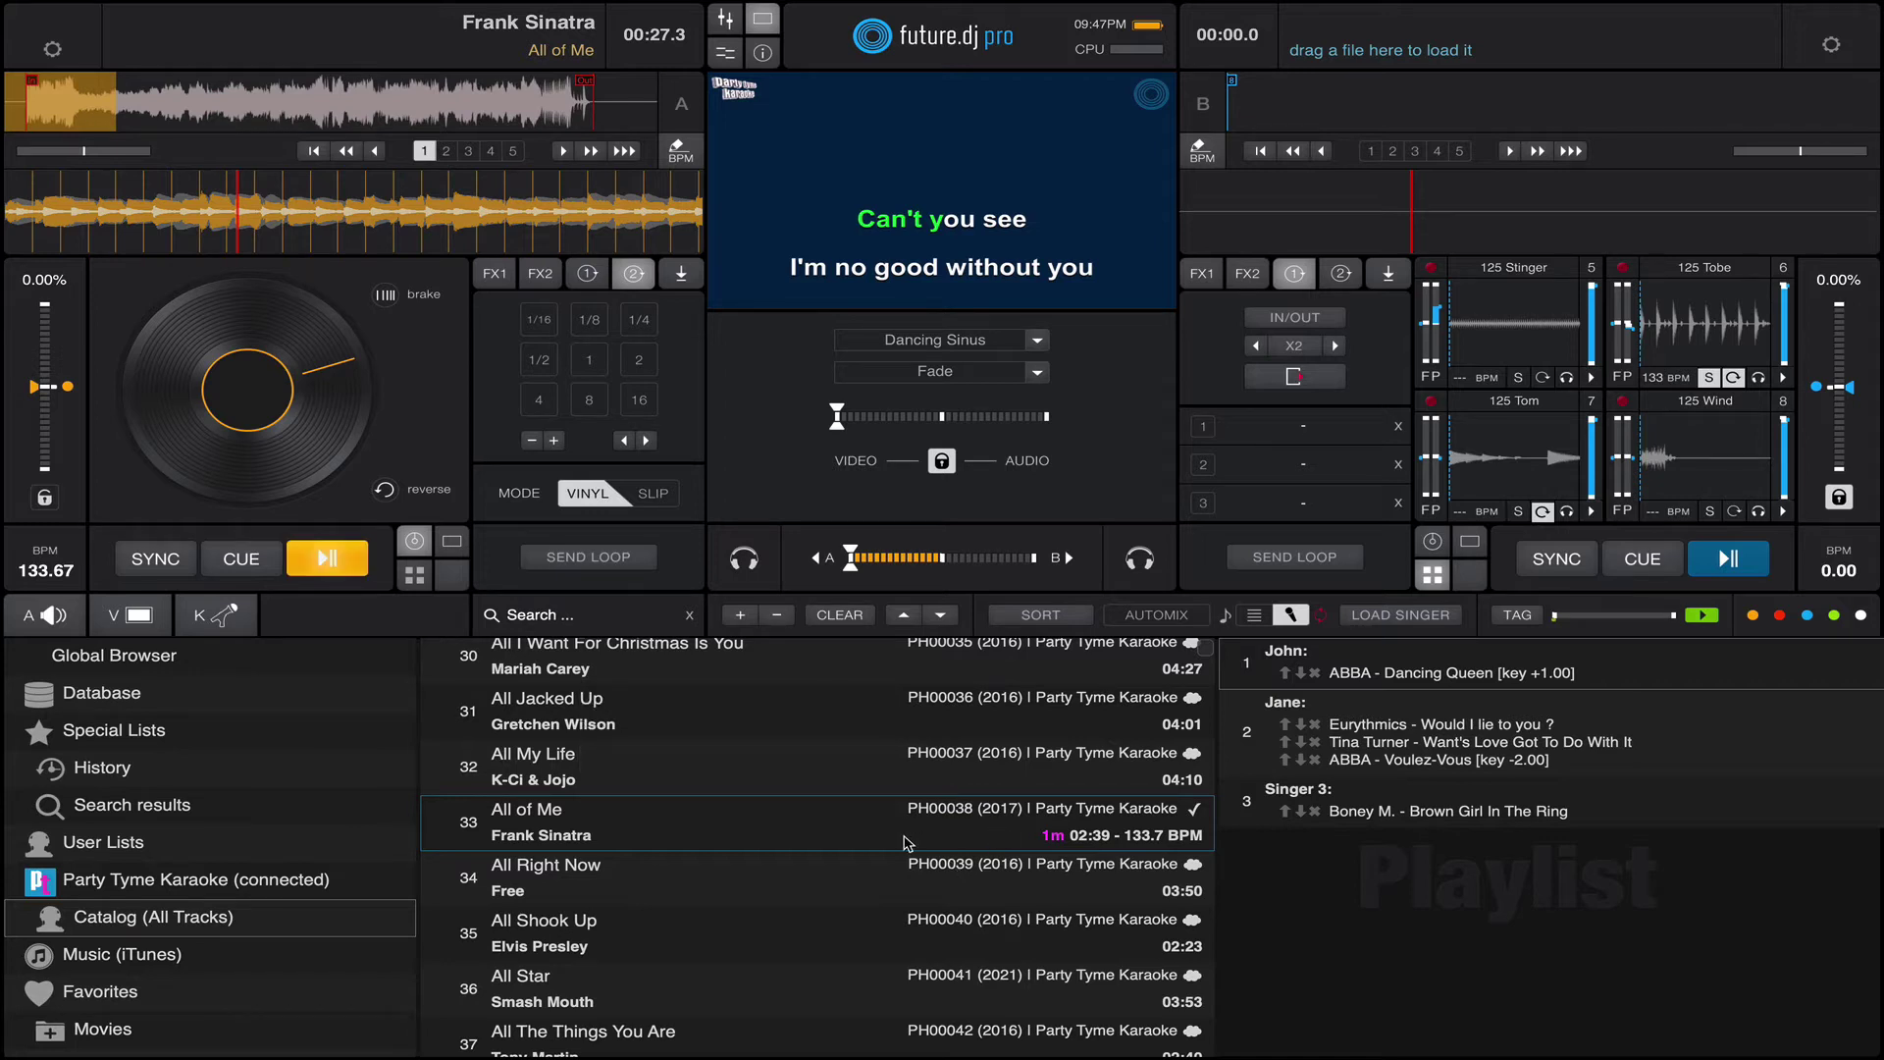
Find and select Mariah Carey's 'All I Want For Christmas Is You' in the catalog.
click(800, 870)
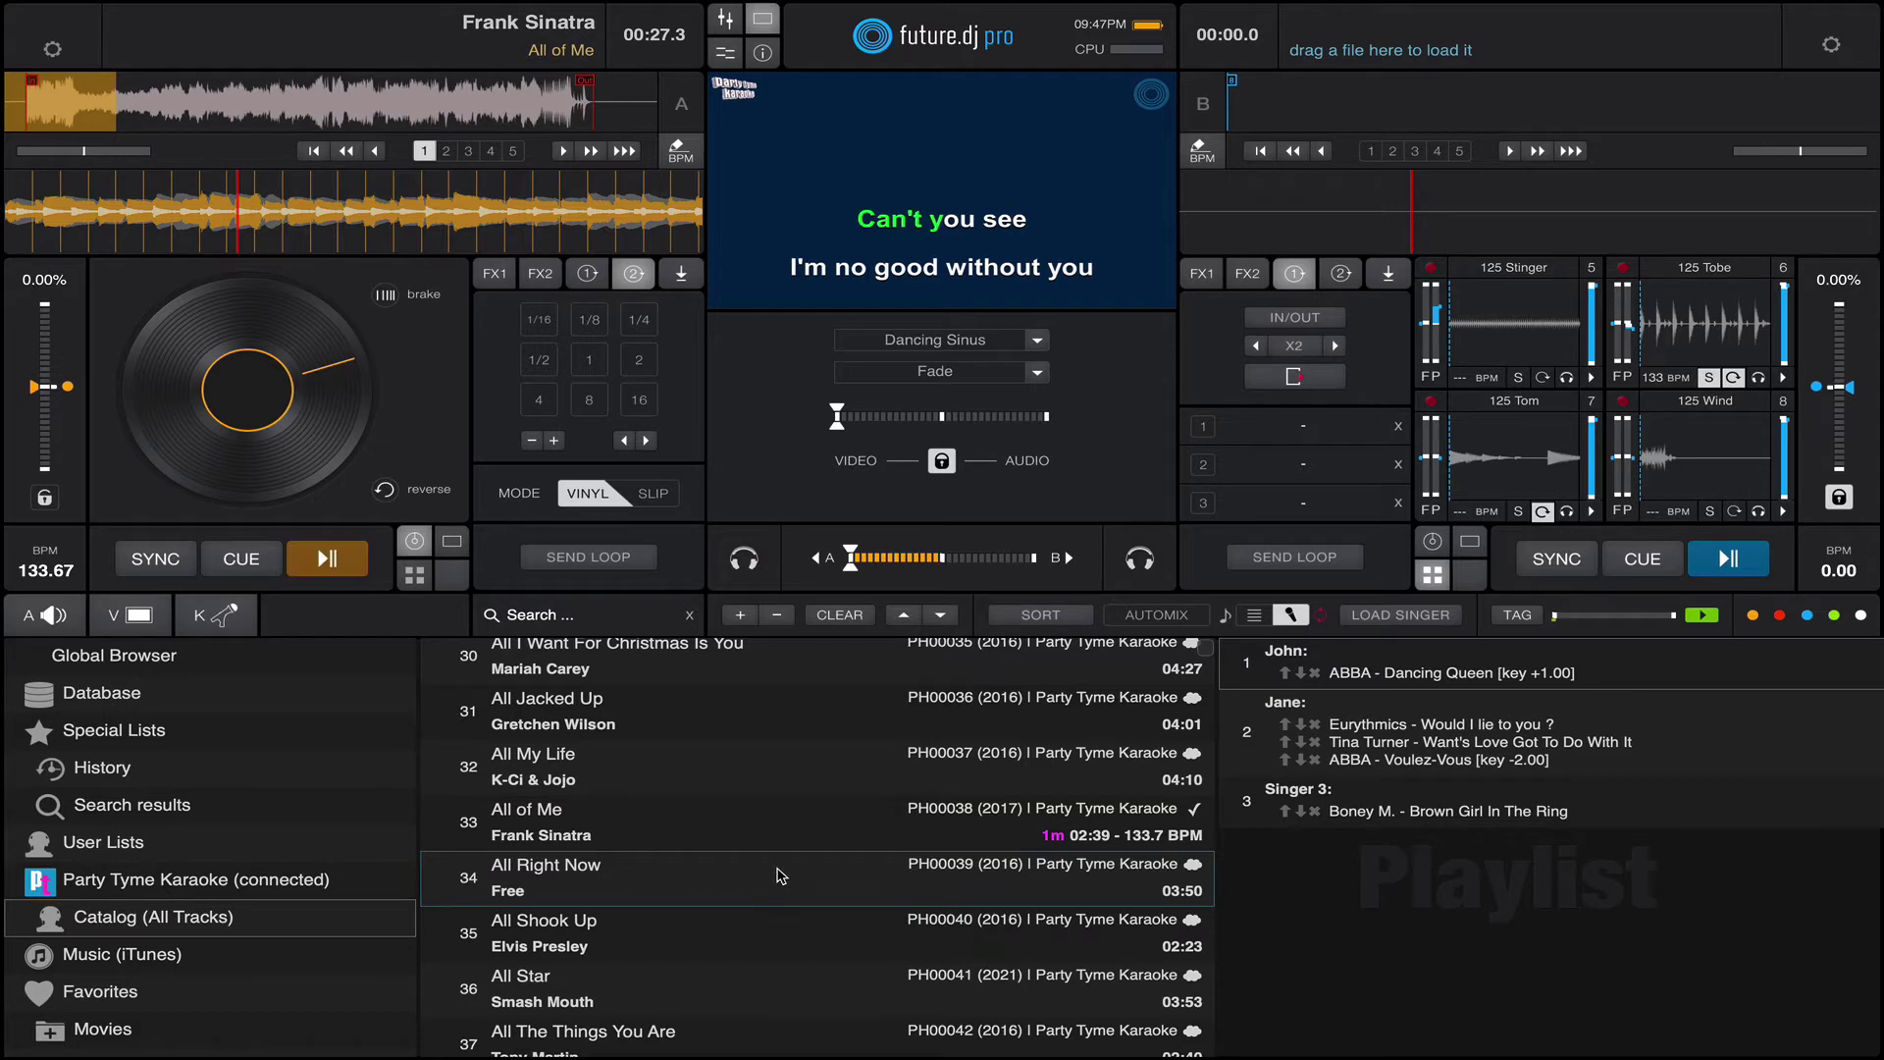
scroll(781, 876, down, 2)
scroll(780, 876, up, 1)
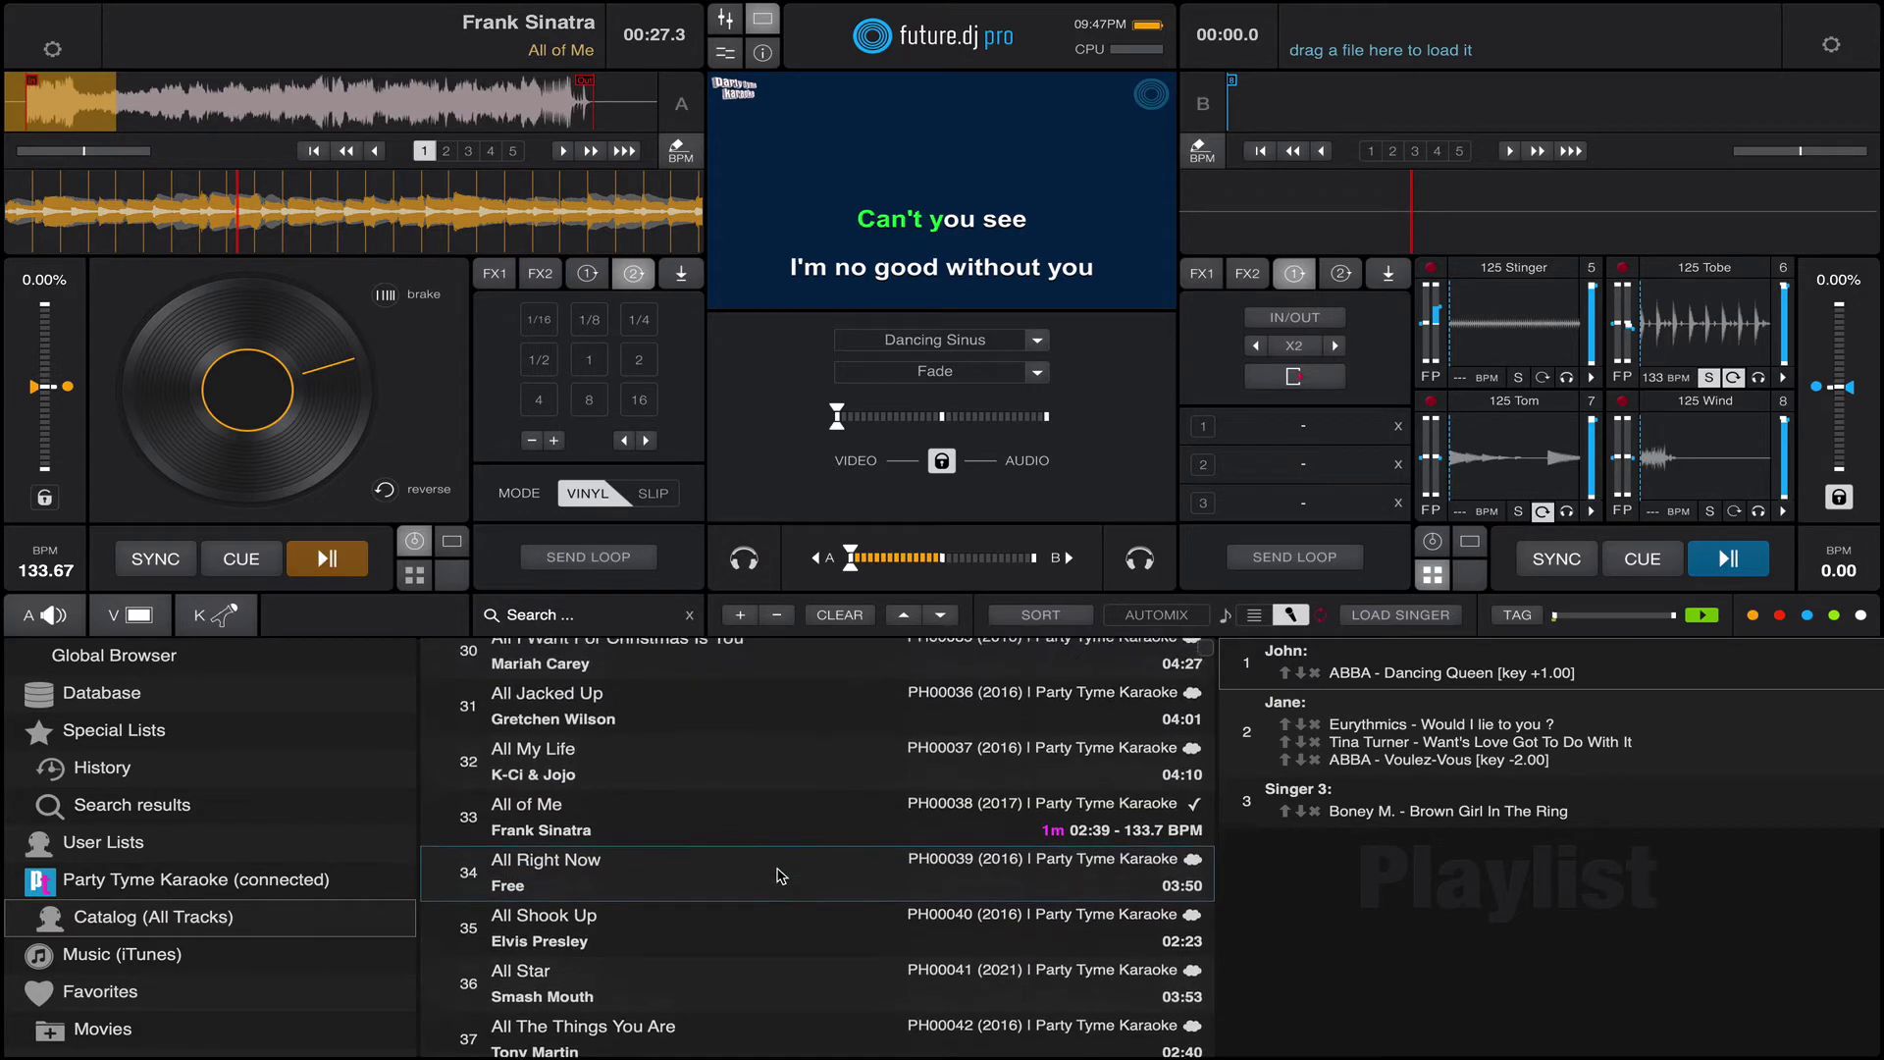
scroll(781, 876, up, 1)
click(741, 682)
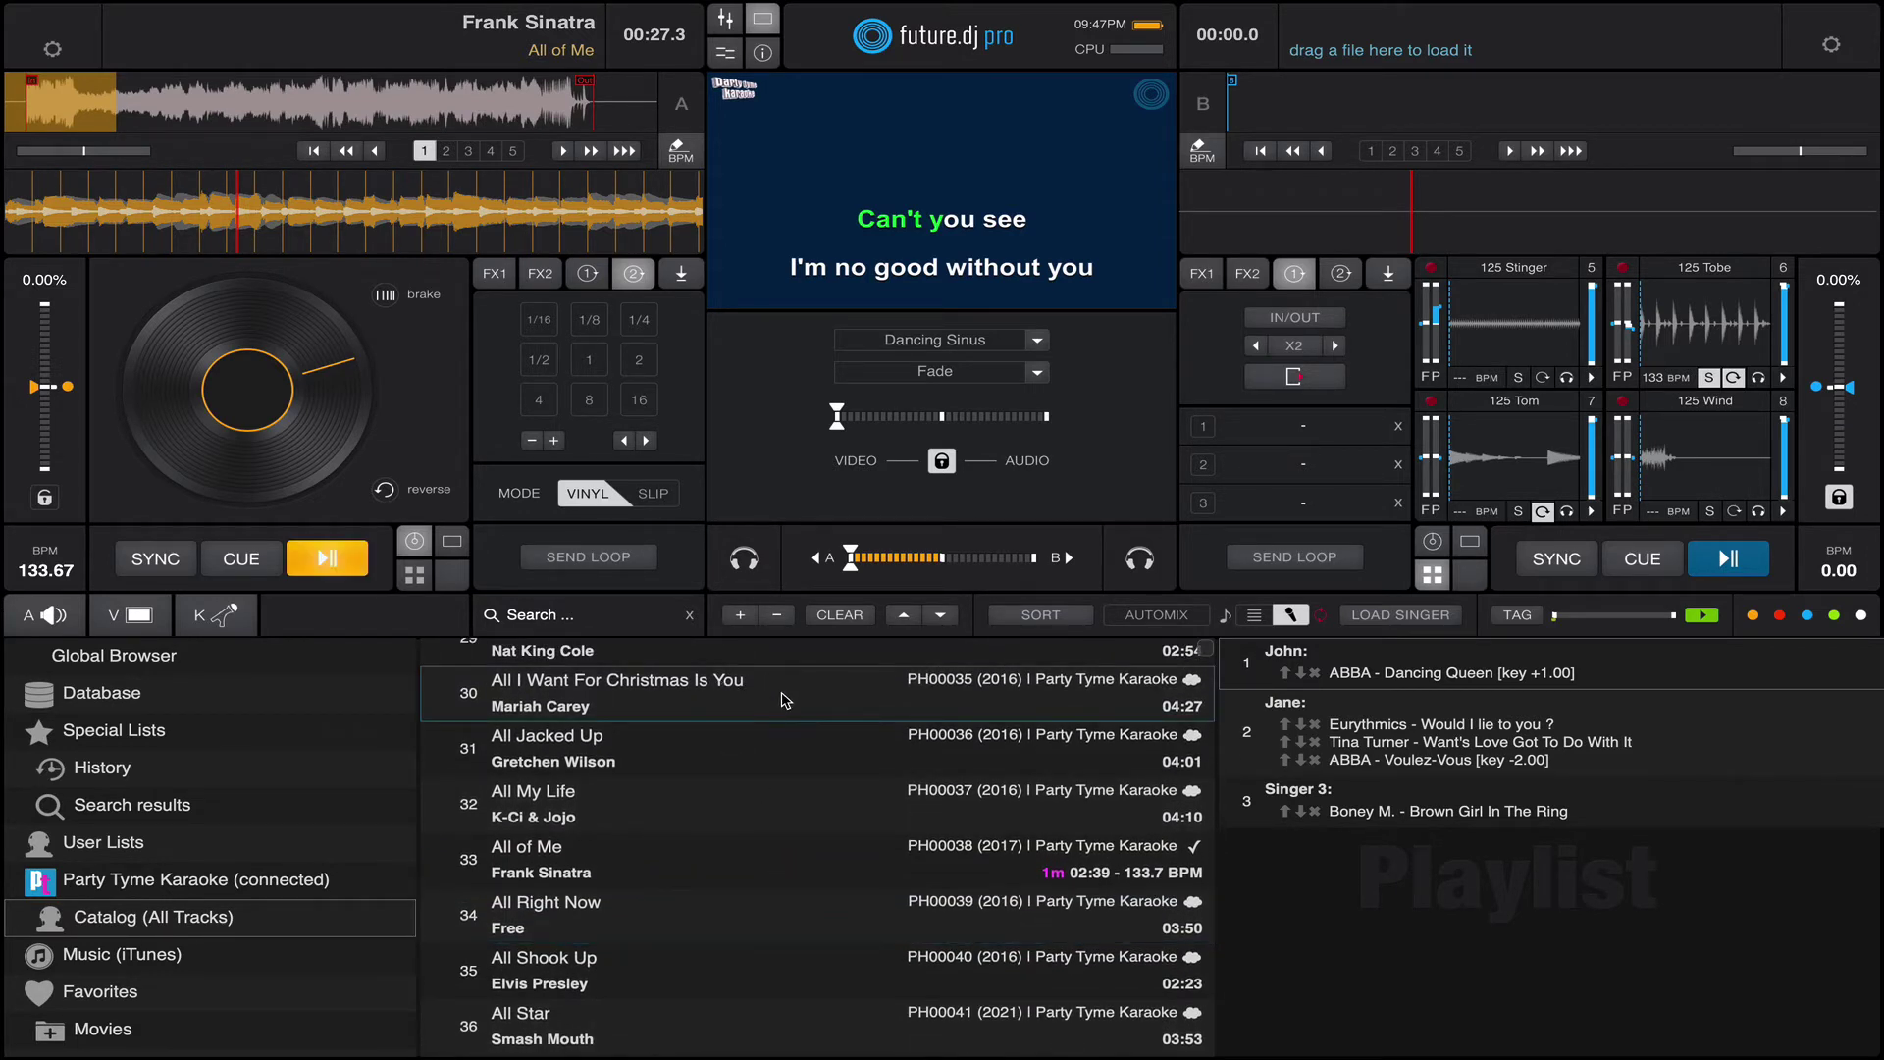
scroll(785, 699, up, 3)
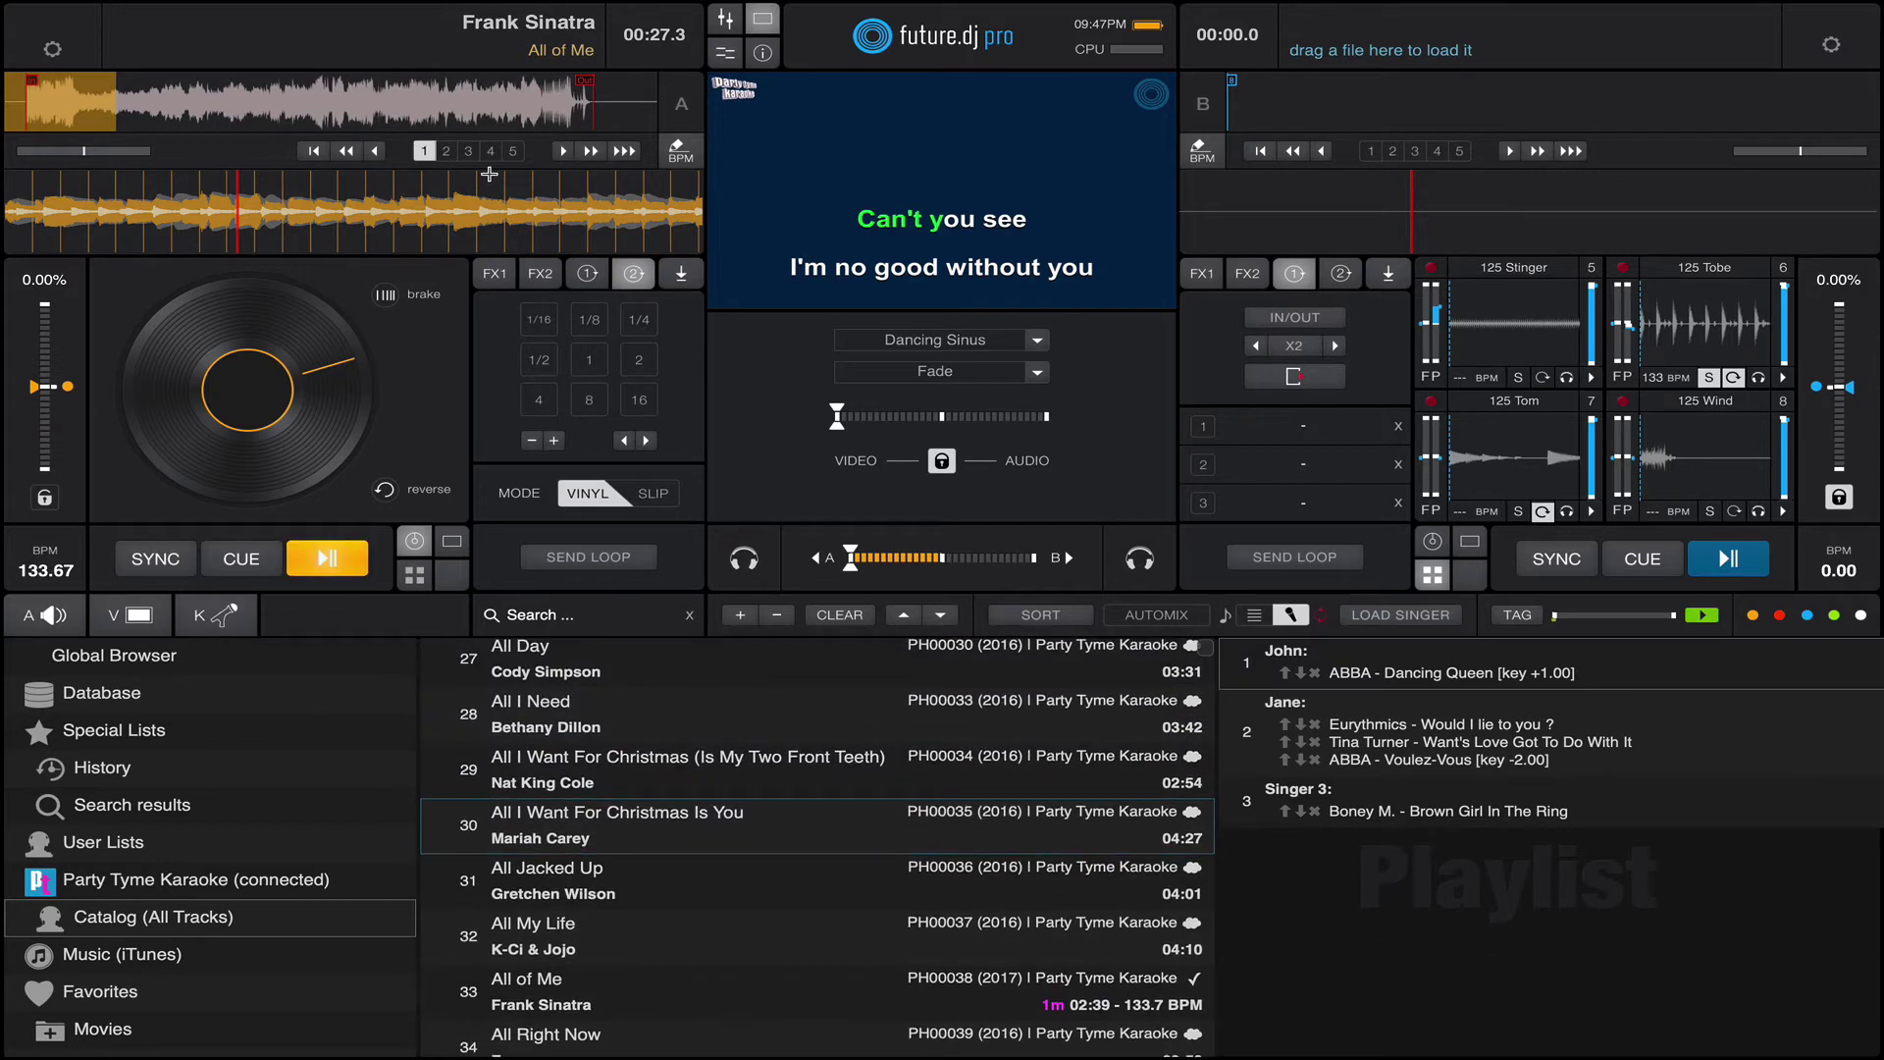
Load the song onto deck A, play it, and show the mixer with its key readout.
drag(488, 173, 489, 177)
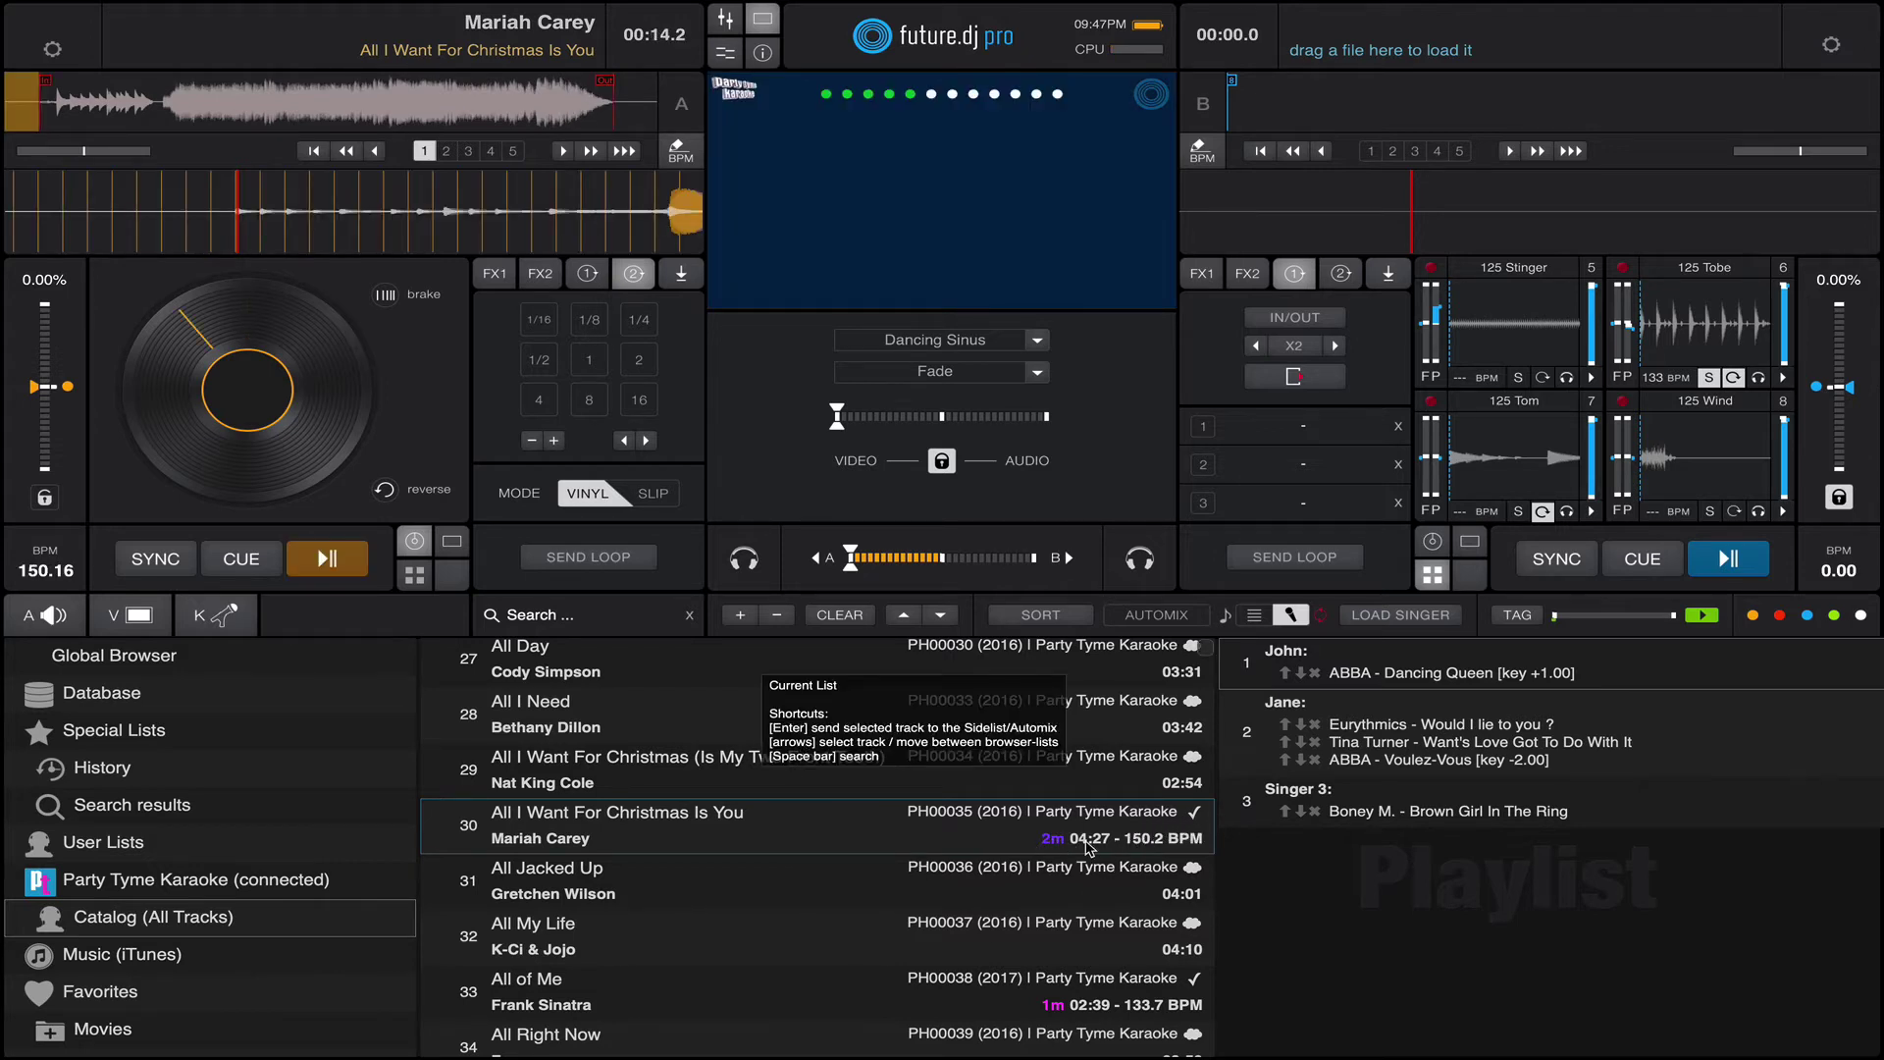
click(340, 567)
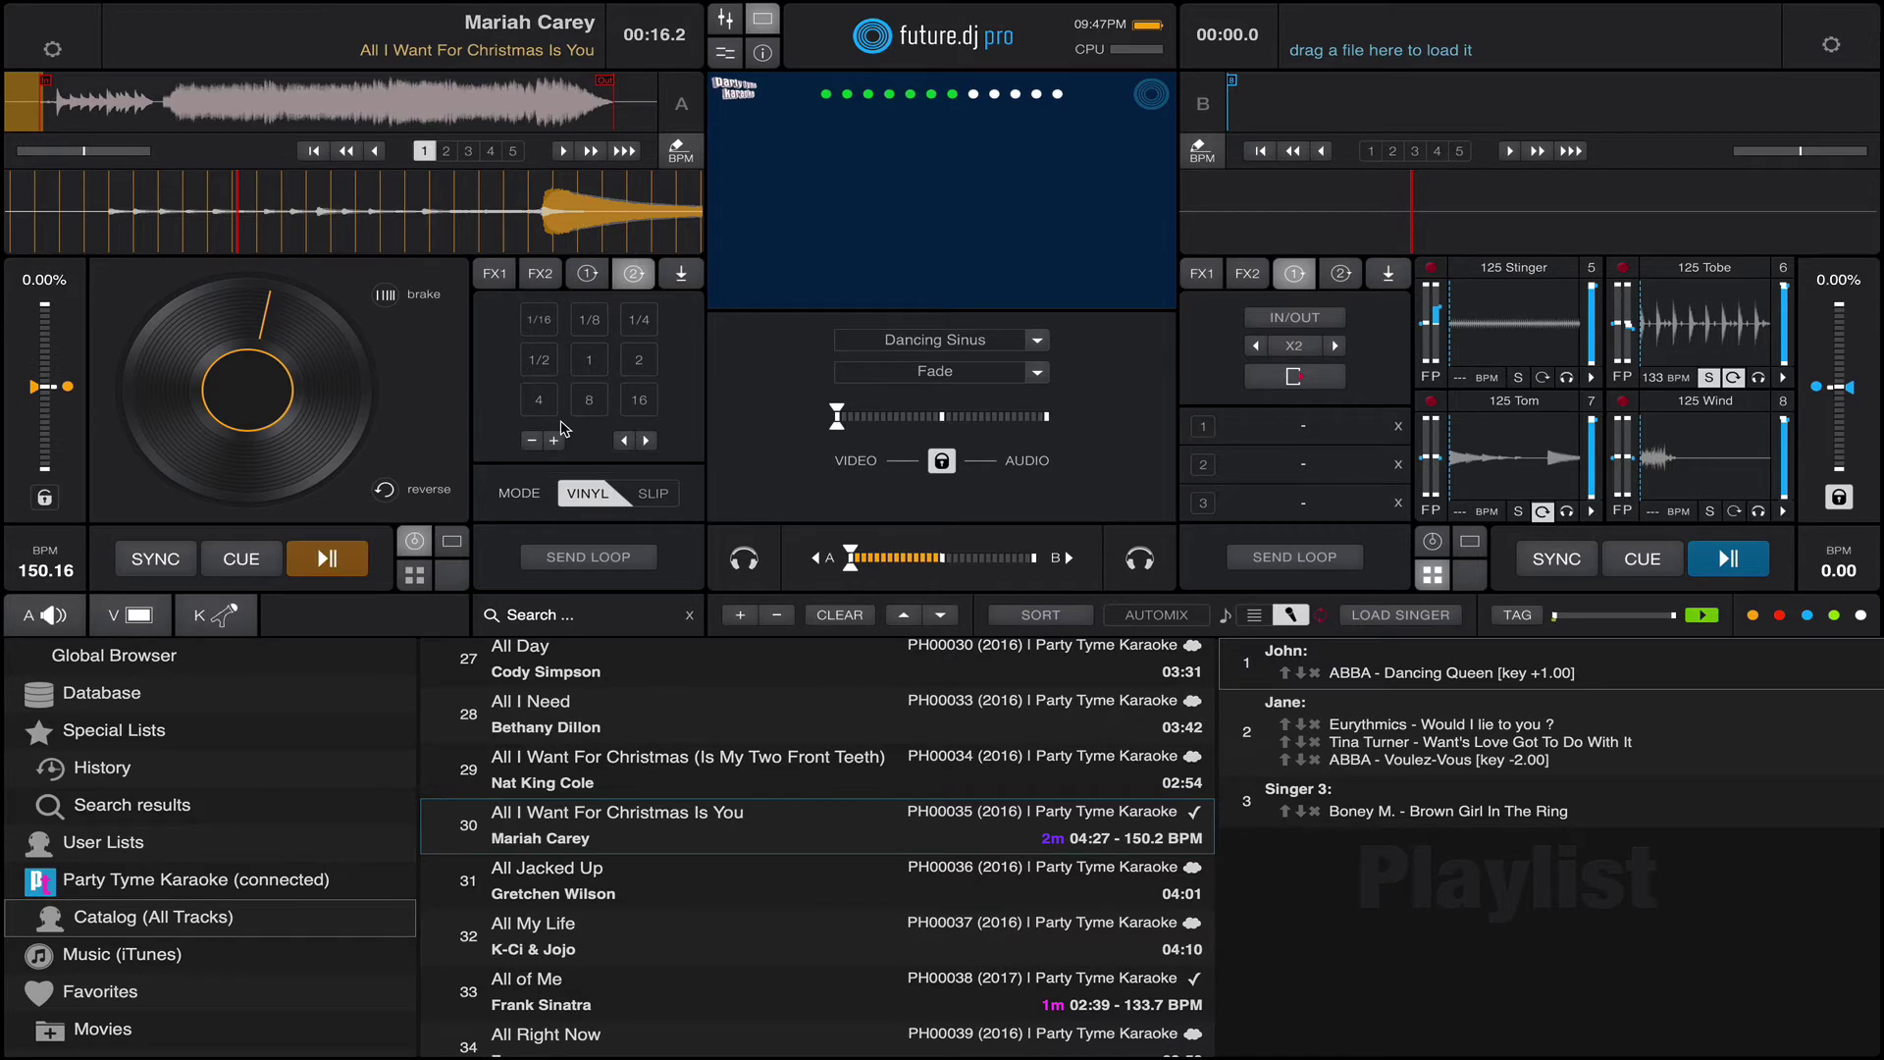
click(727, 21)
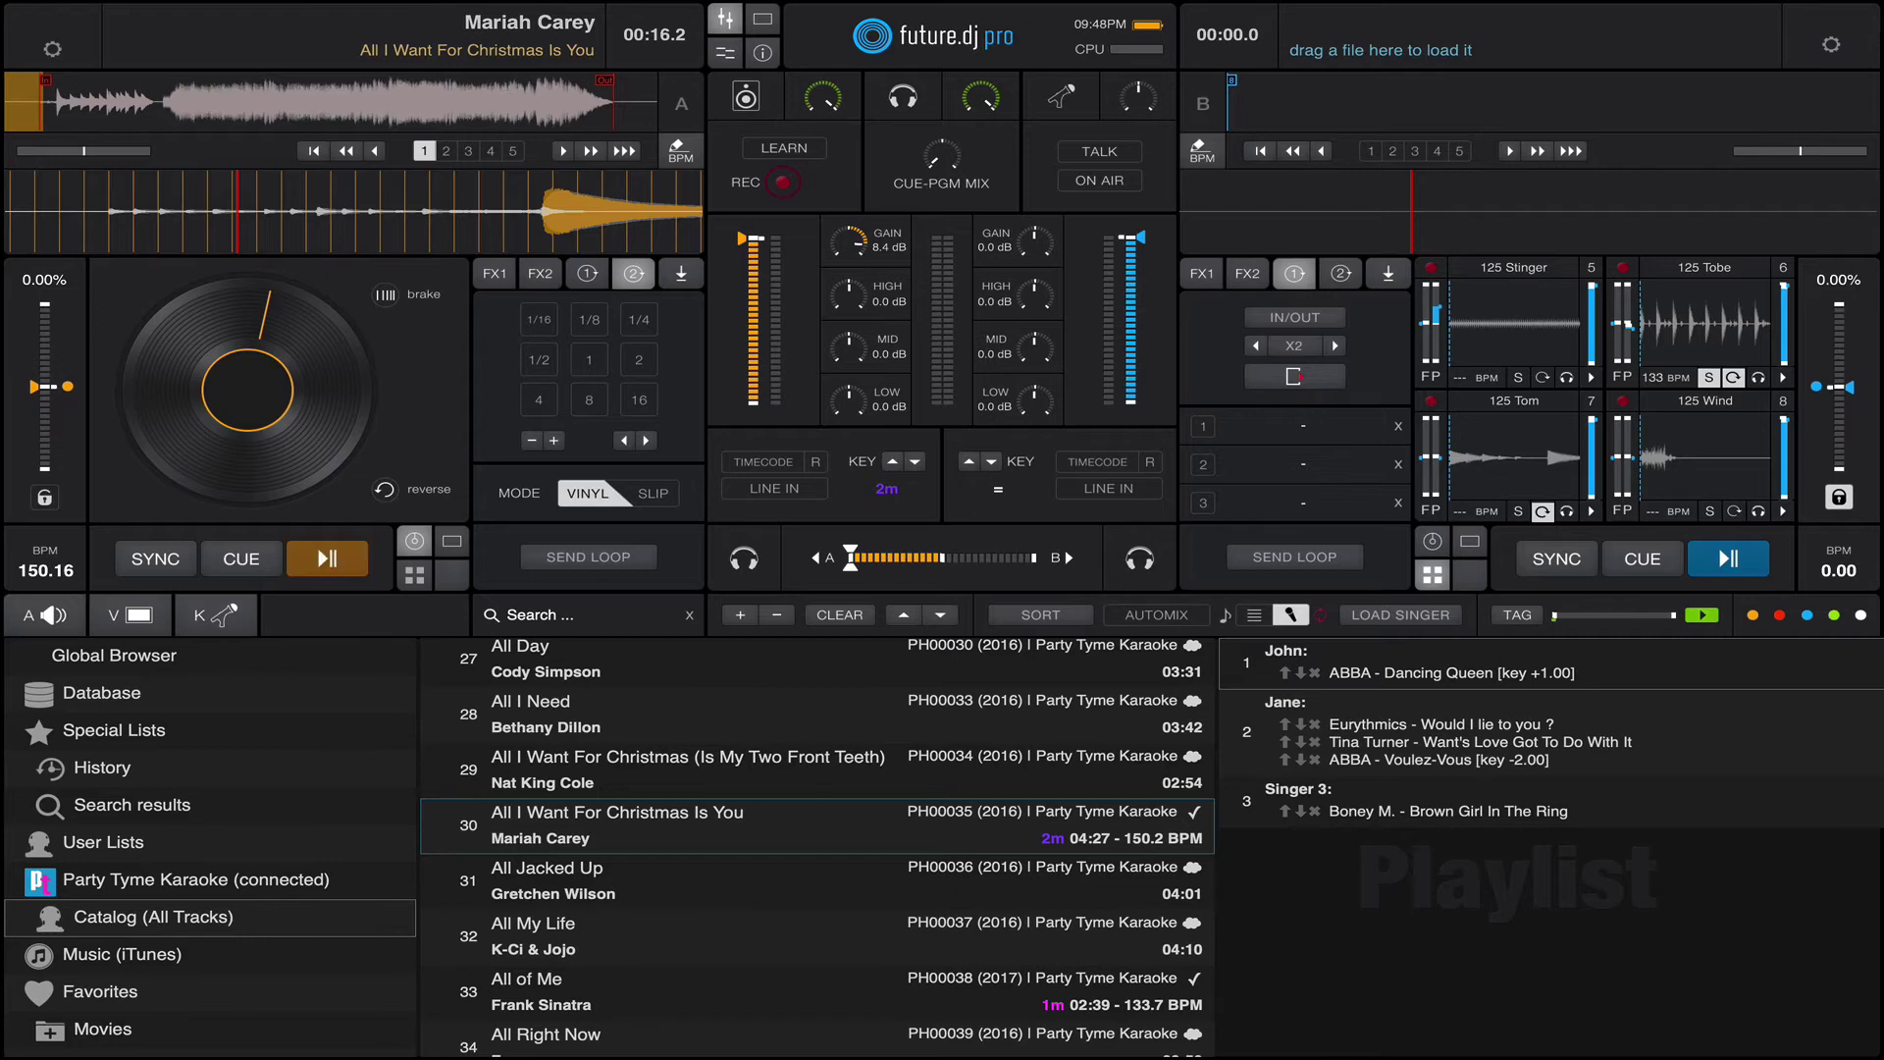
Set Key Notation to Standard Notation in General preferences.
click(1832, 44)
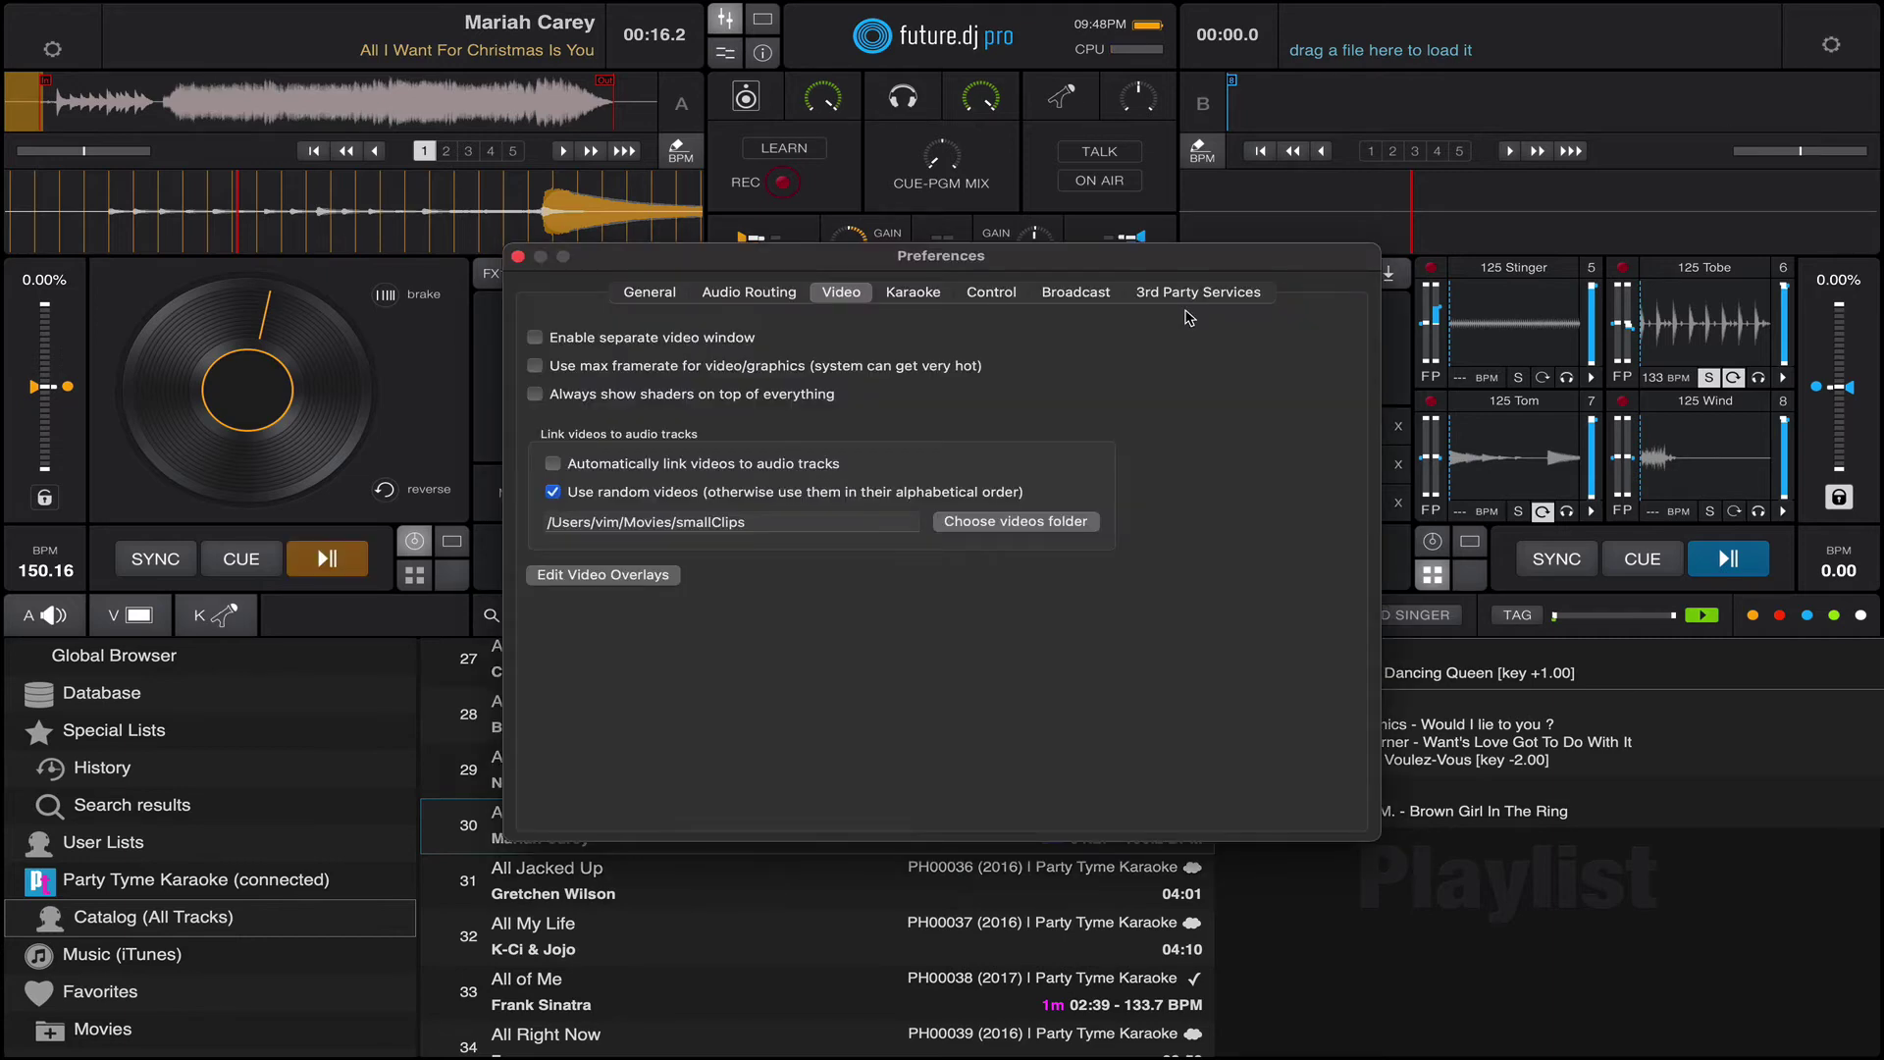
click(638, 292)
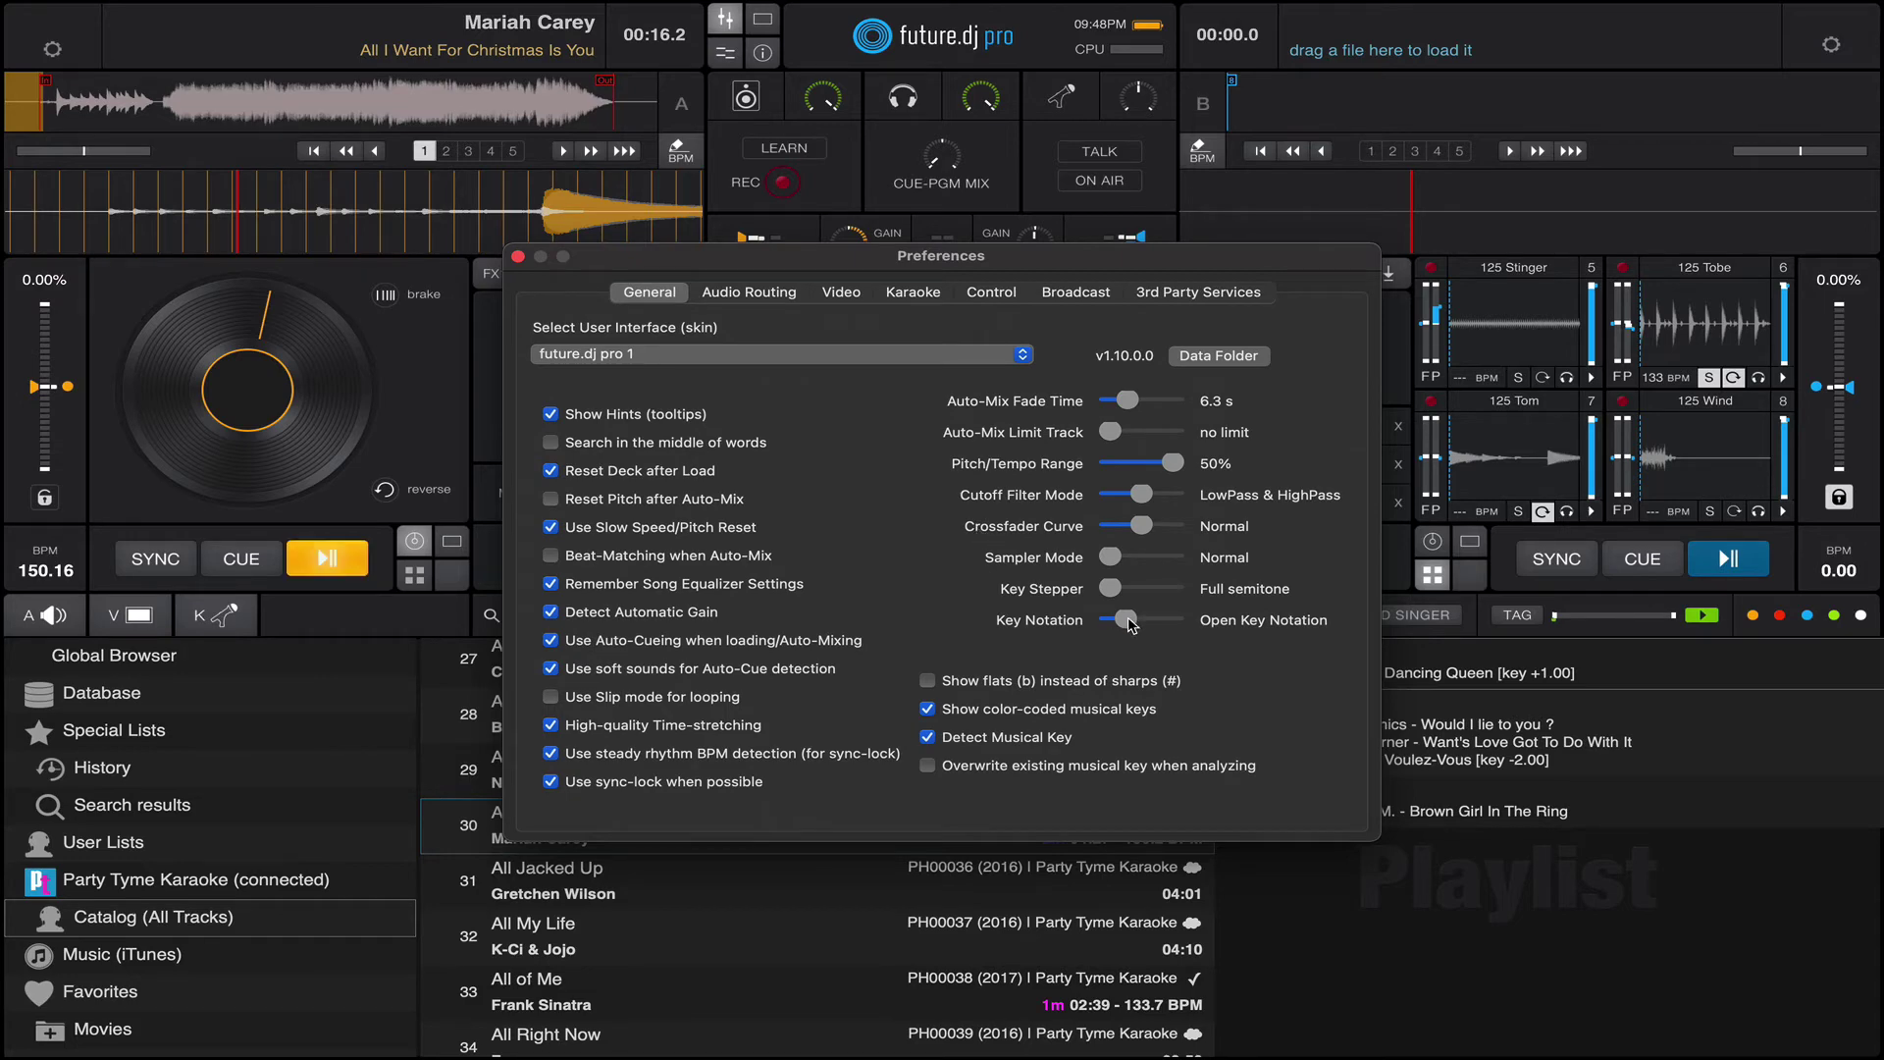
drag(1131, 625, 1124, 624)
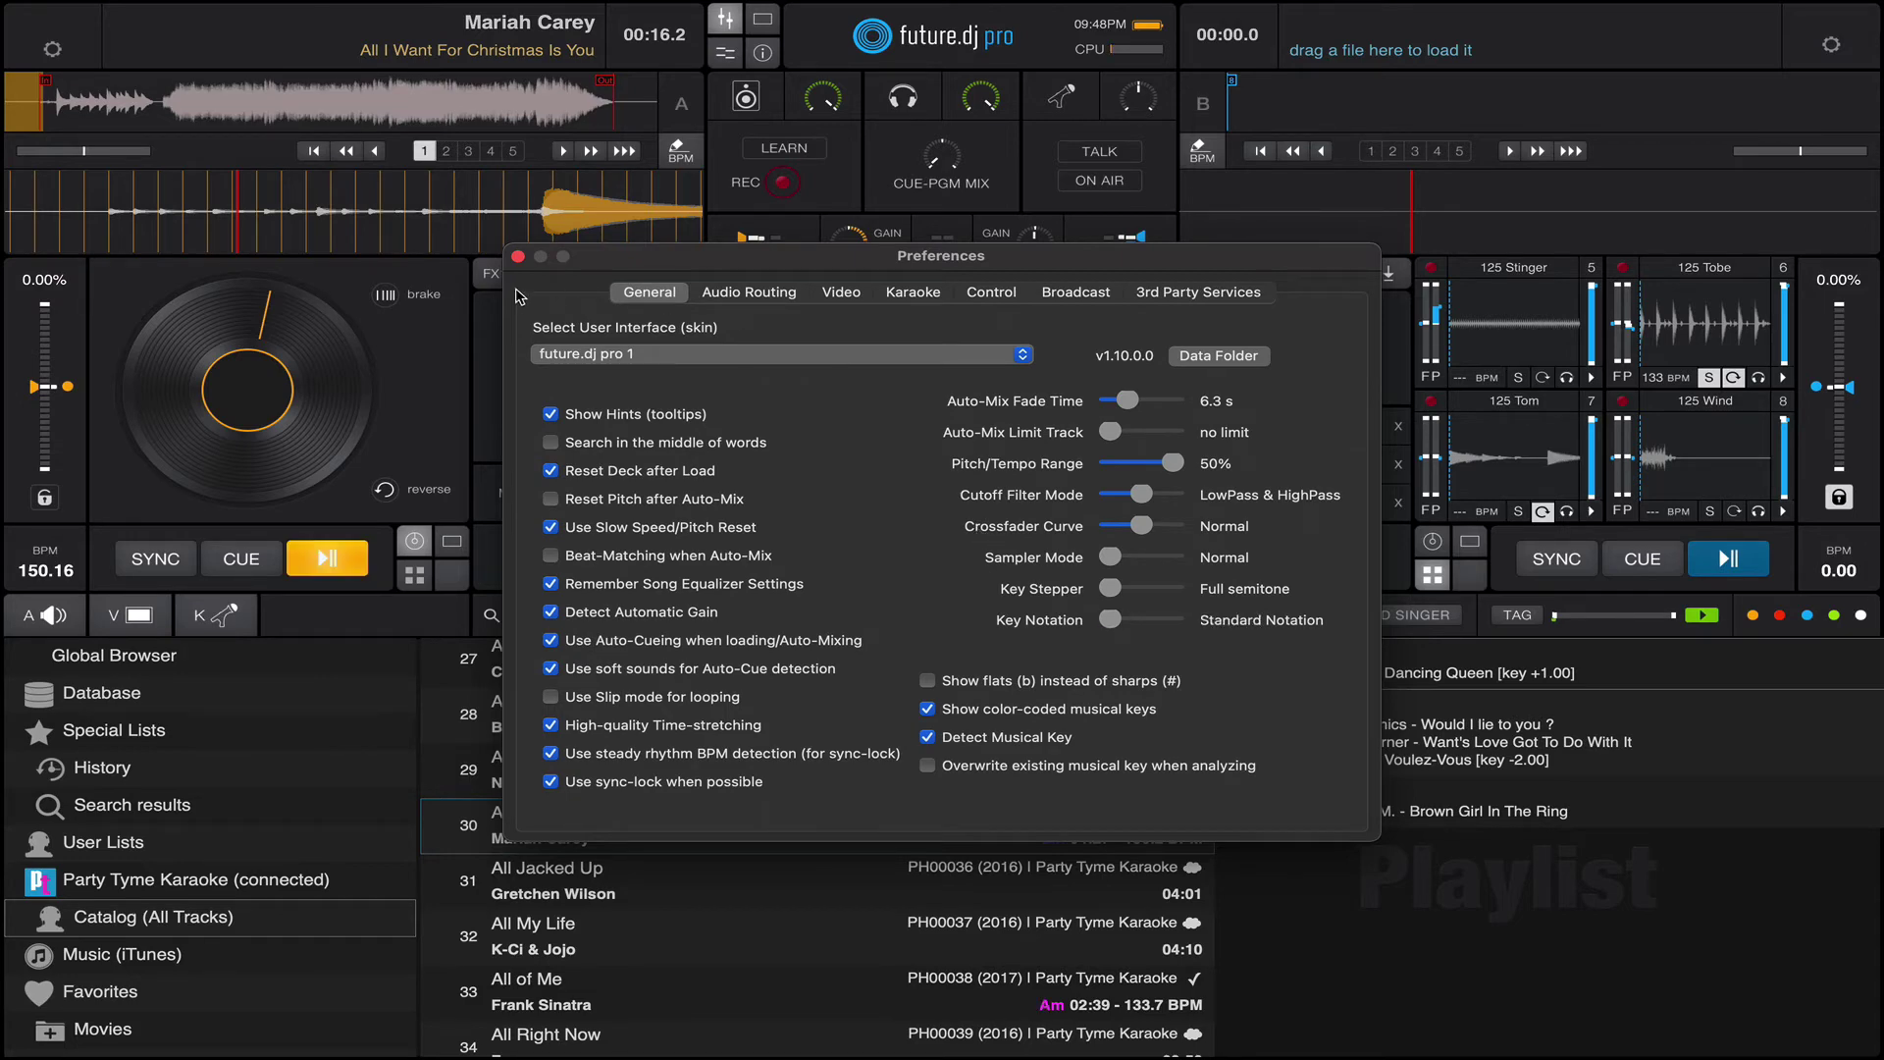
click(518, 258)
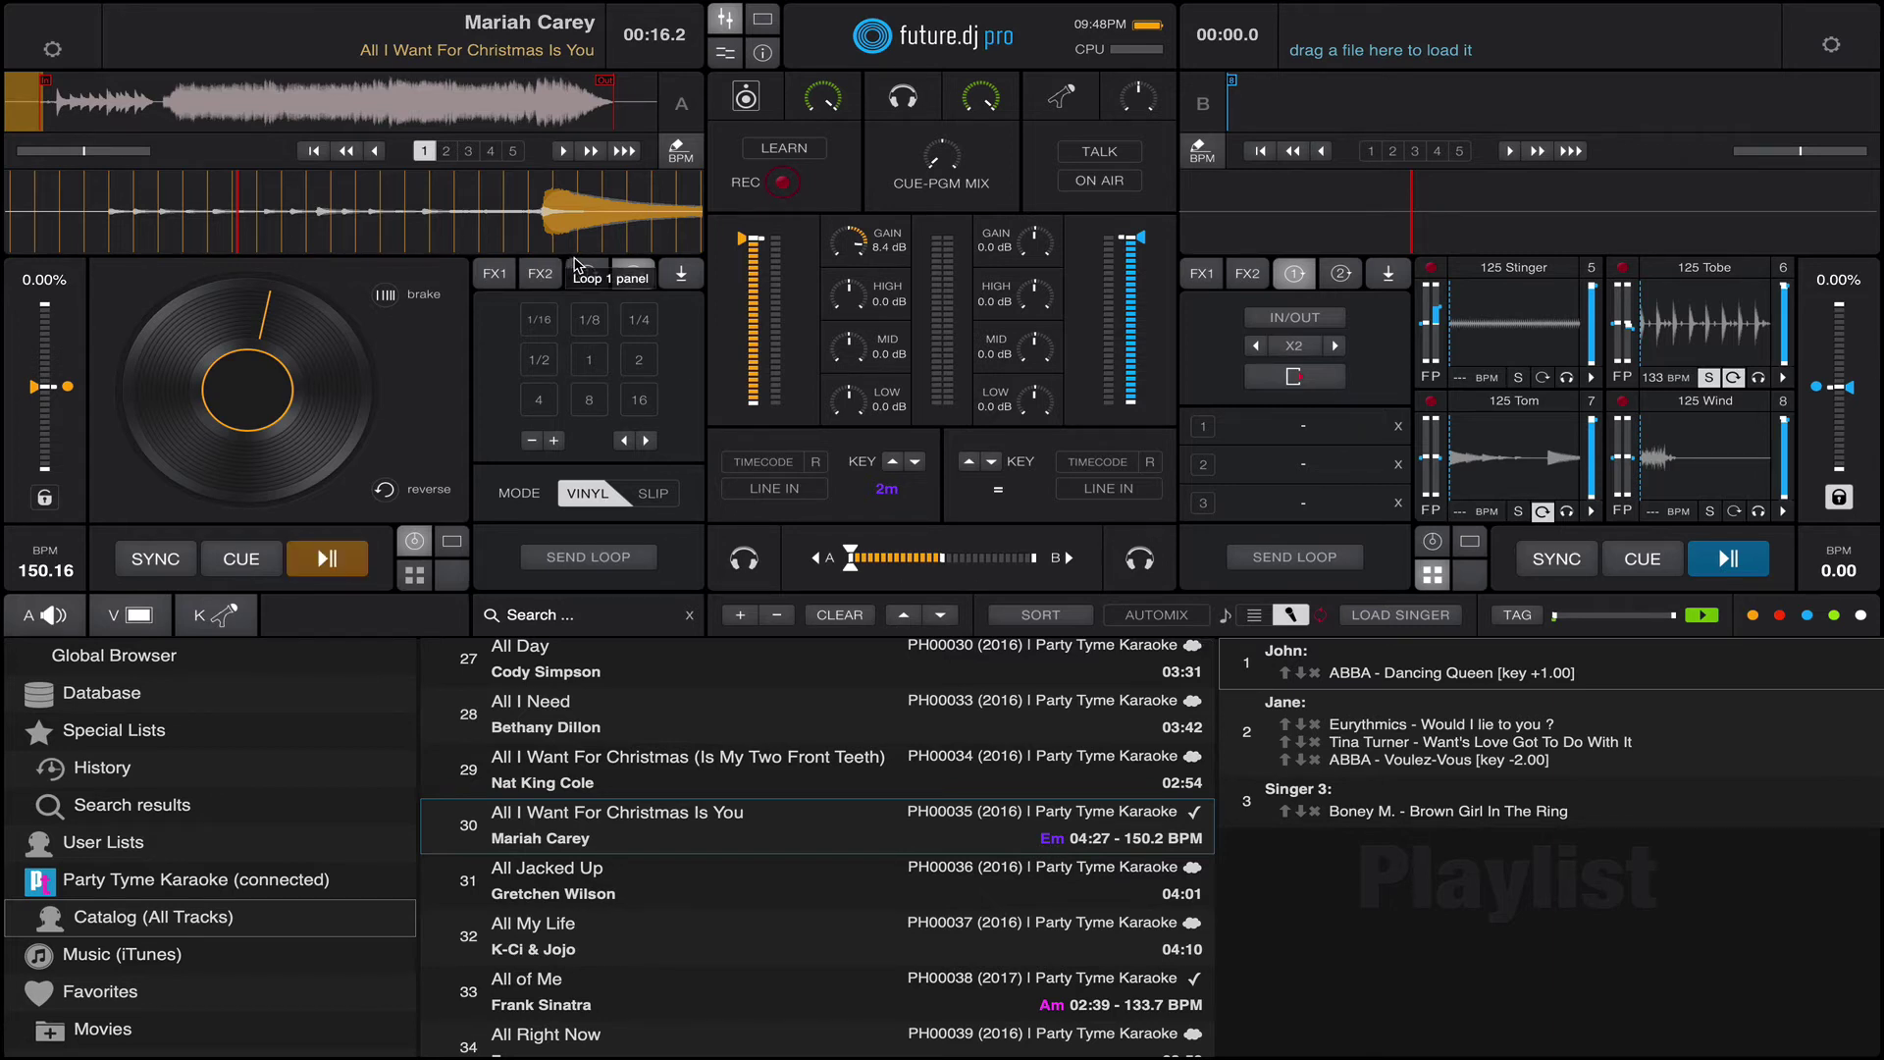
Adjust deck A's key to +1 (Fm) and return to the karaoke video view.
click(913, 463)
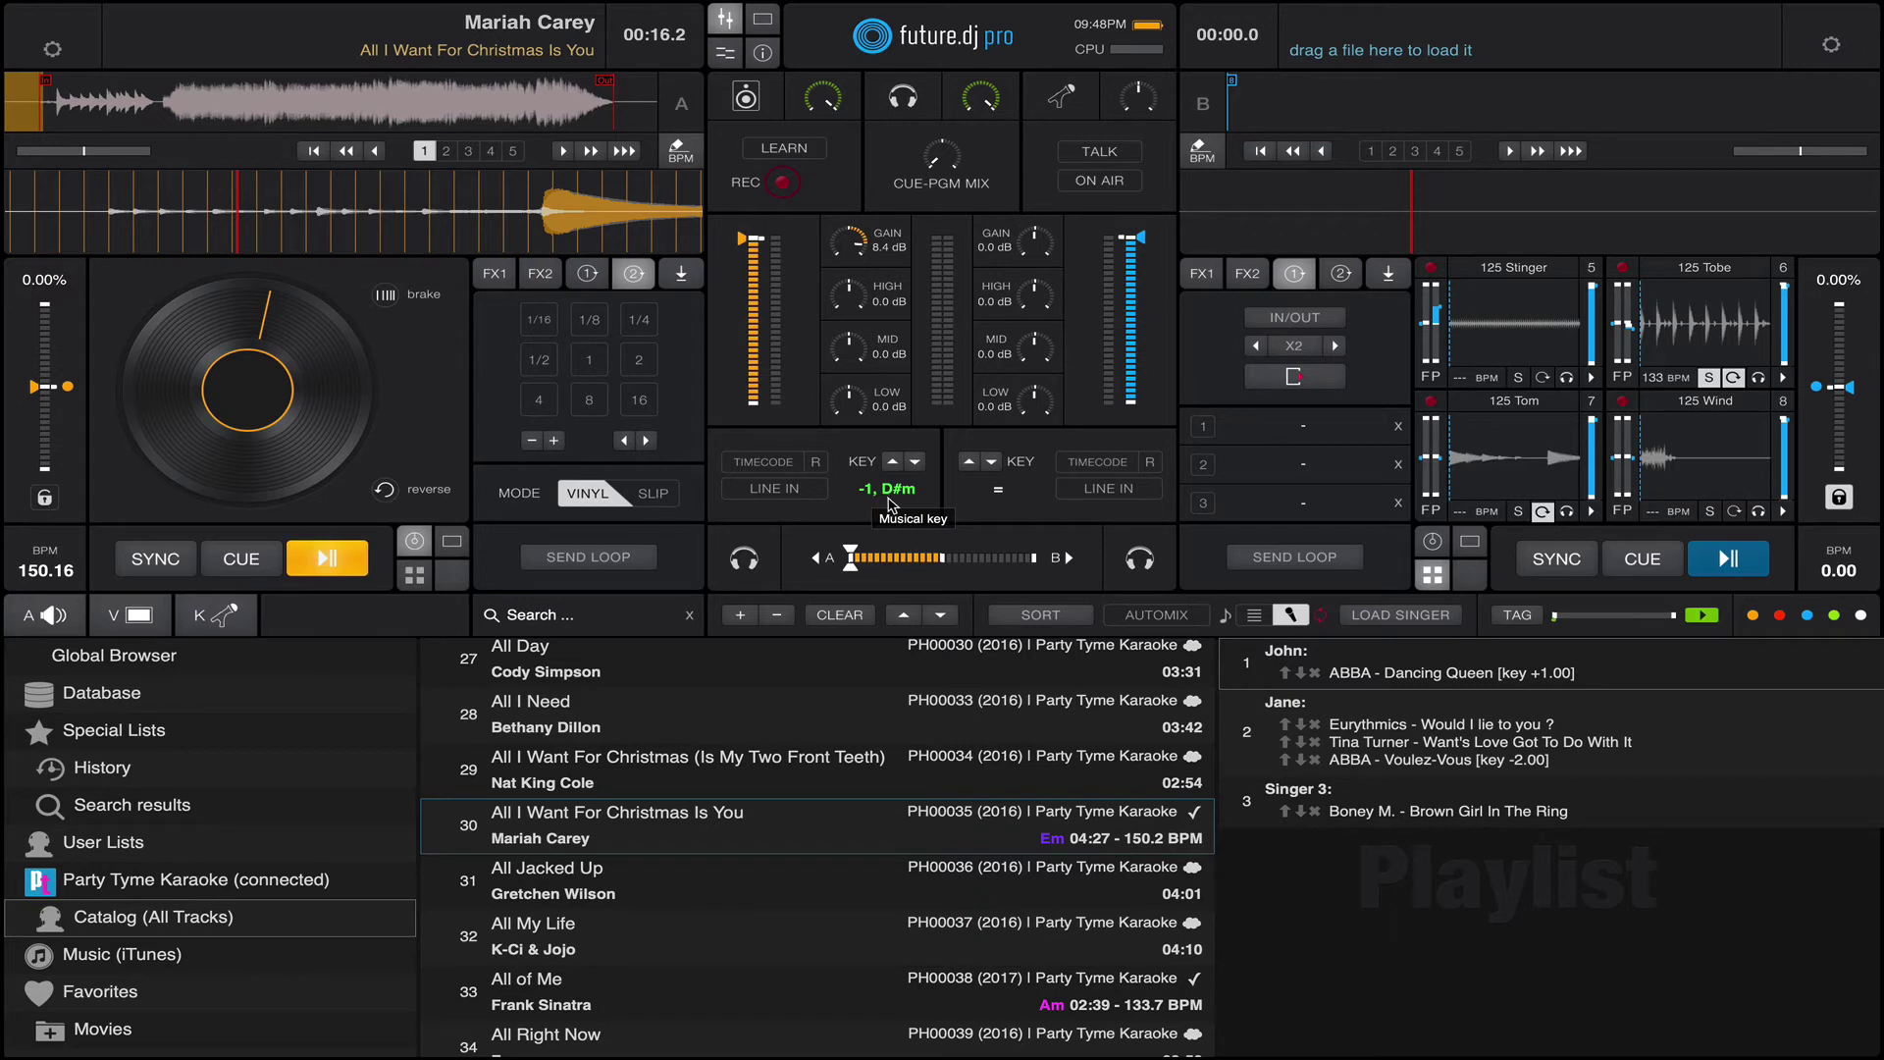
click(894, 464)
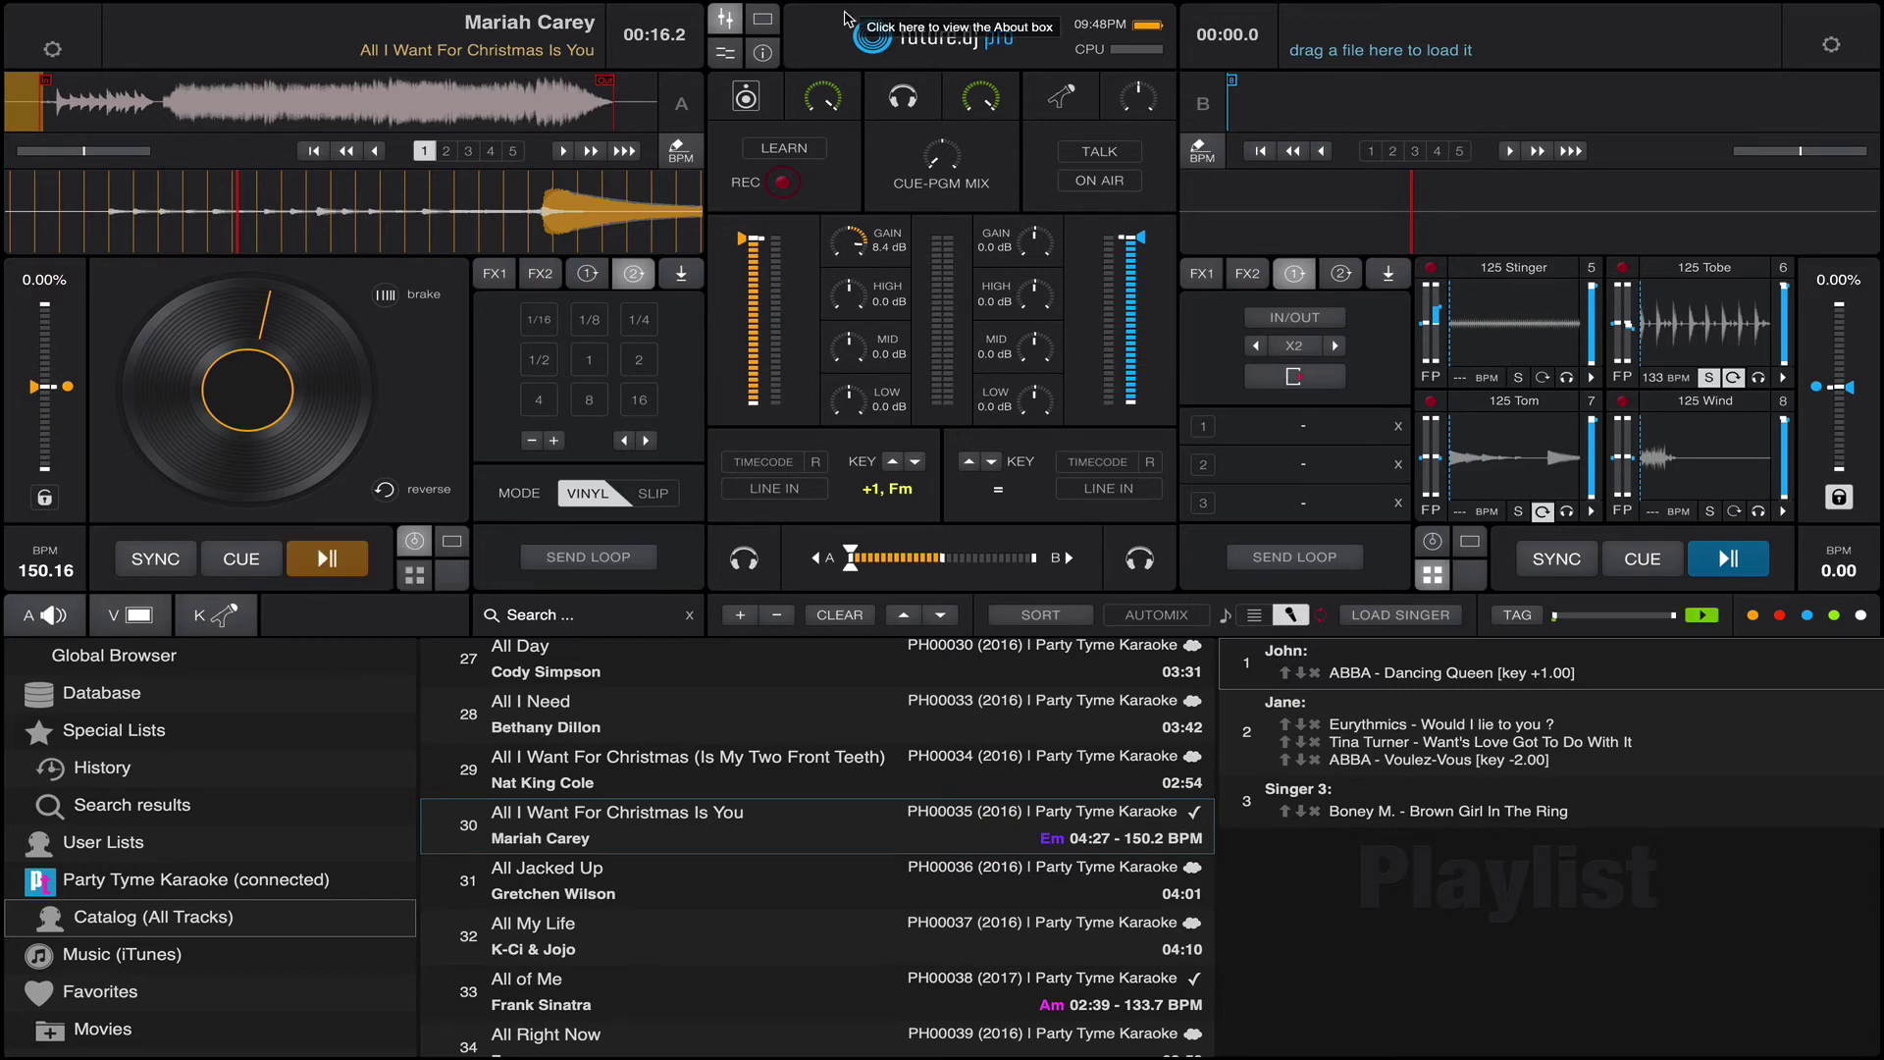
click(763, 30)
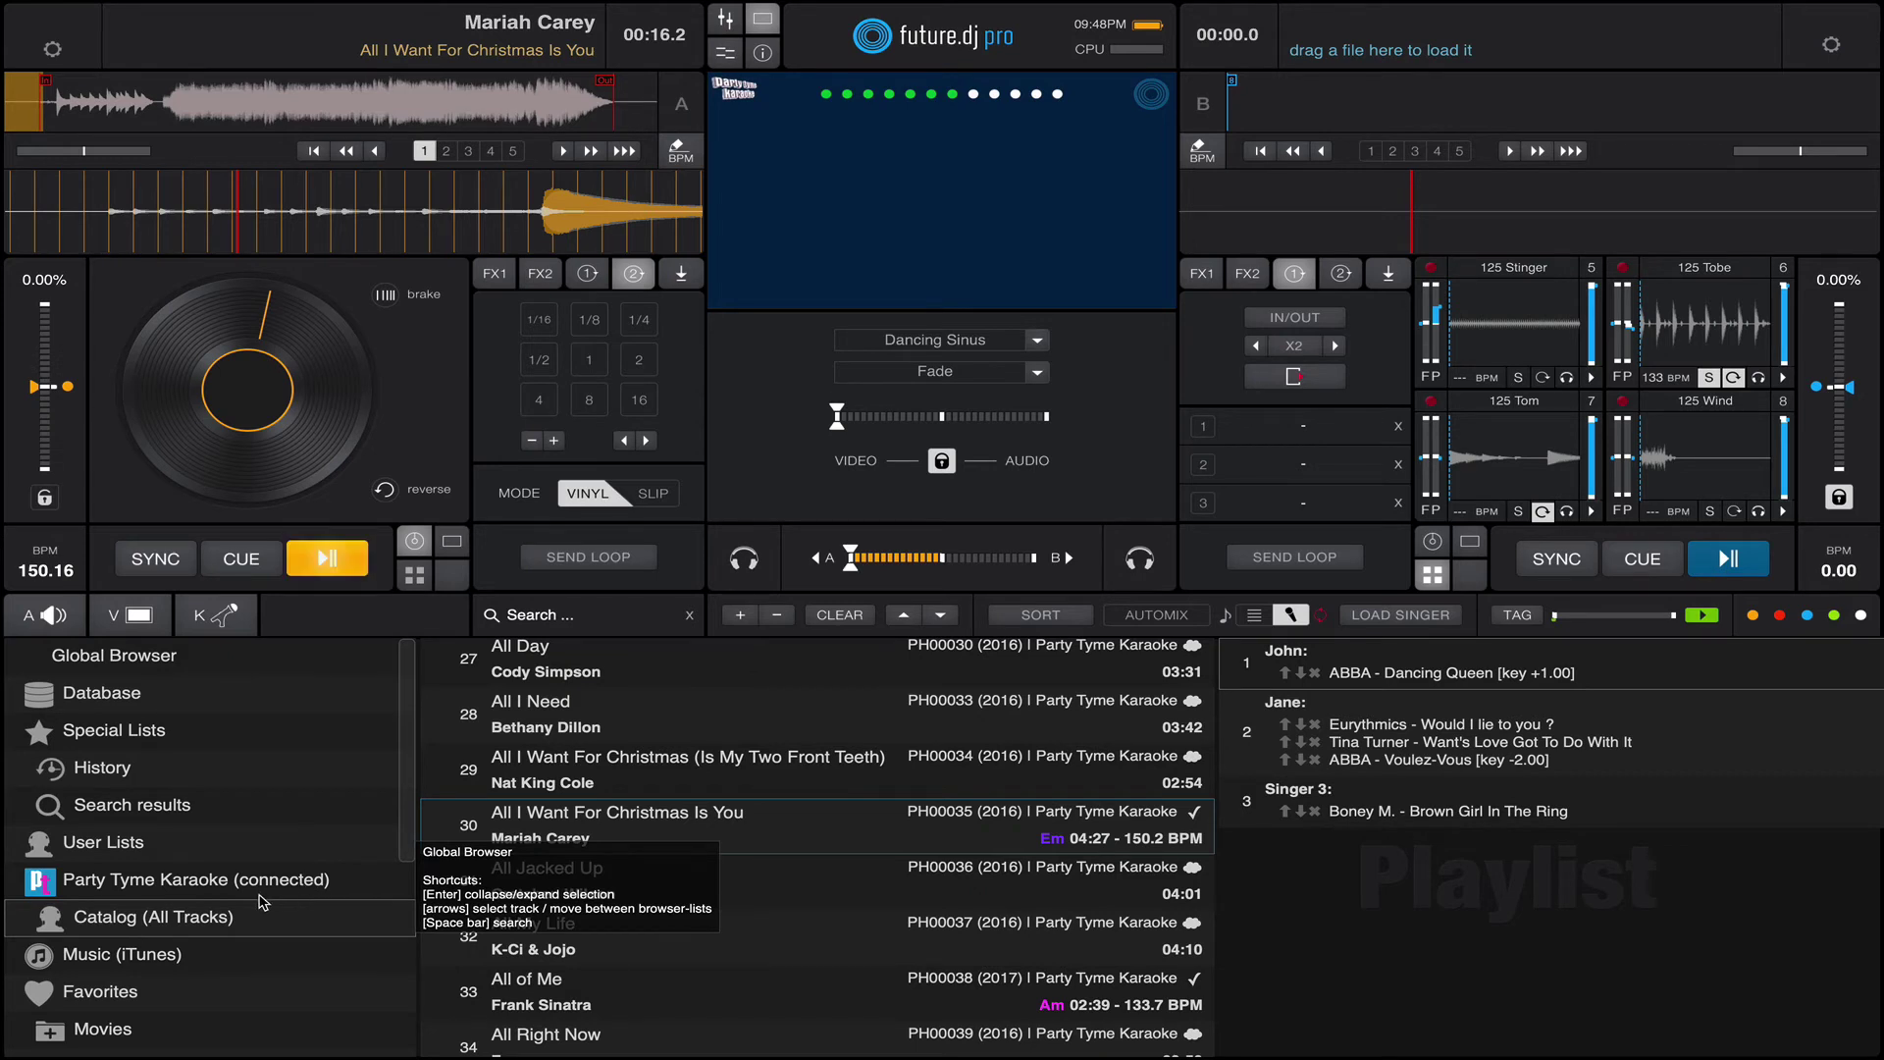
Jump deck A's song ahead to 01:22.4, where the lyrics display.
click(870, 731)
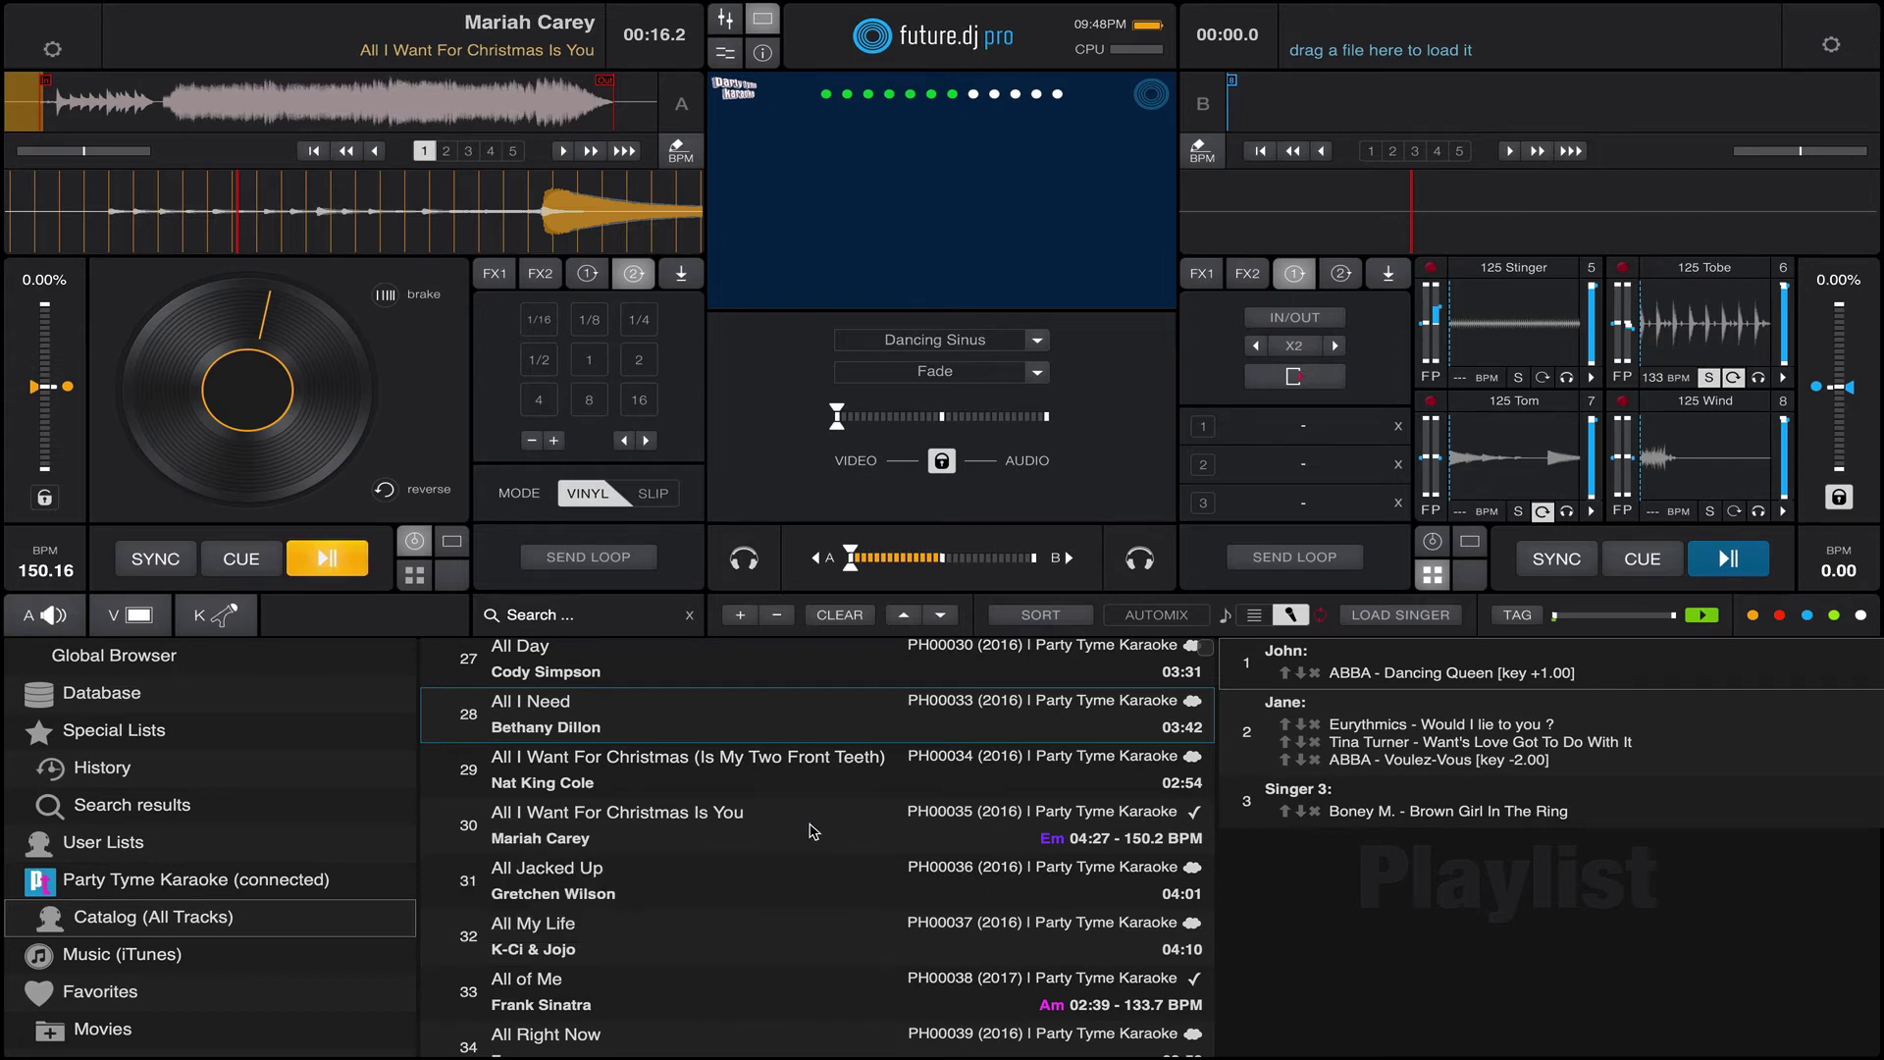
click(208, 106)
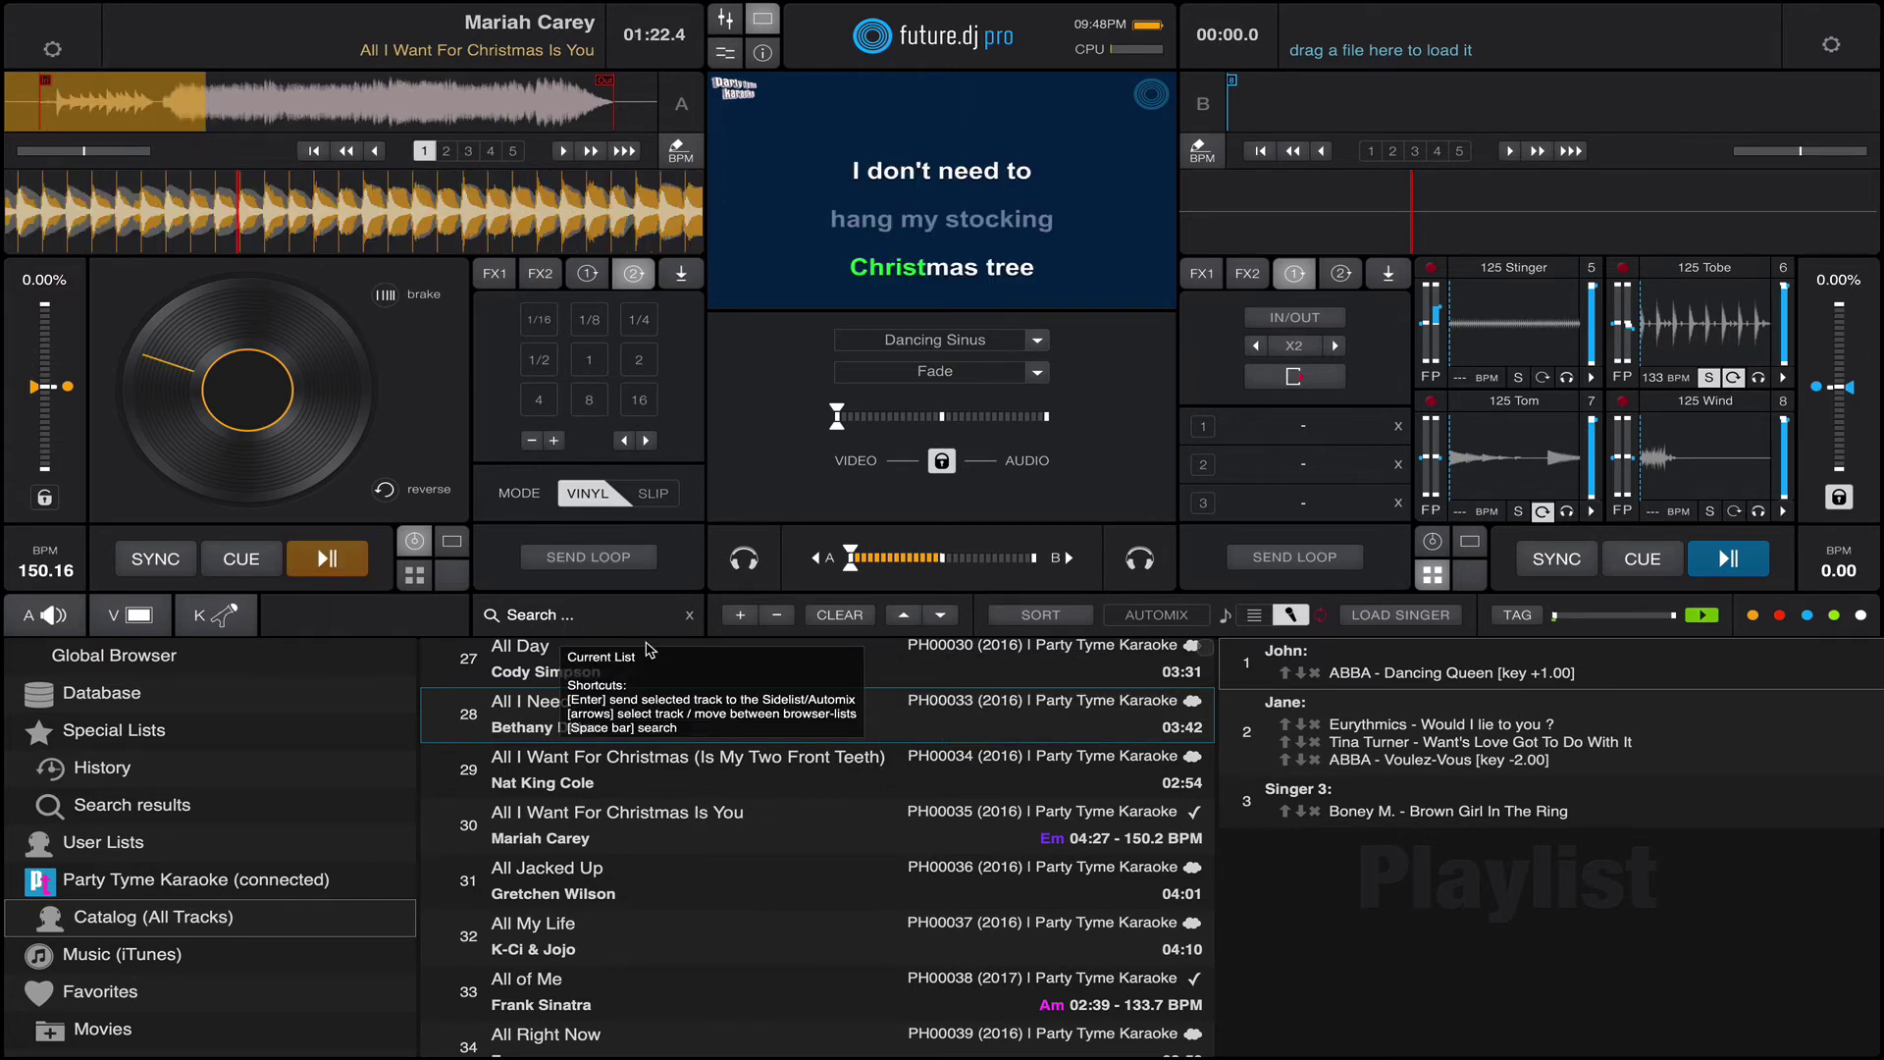
key(space)
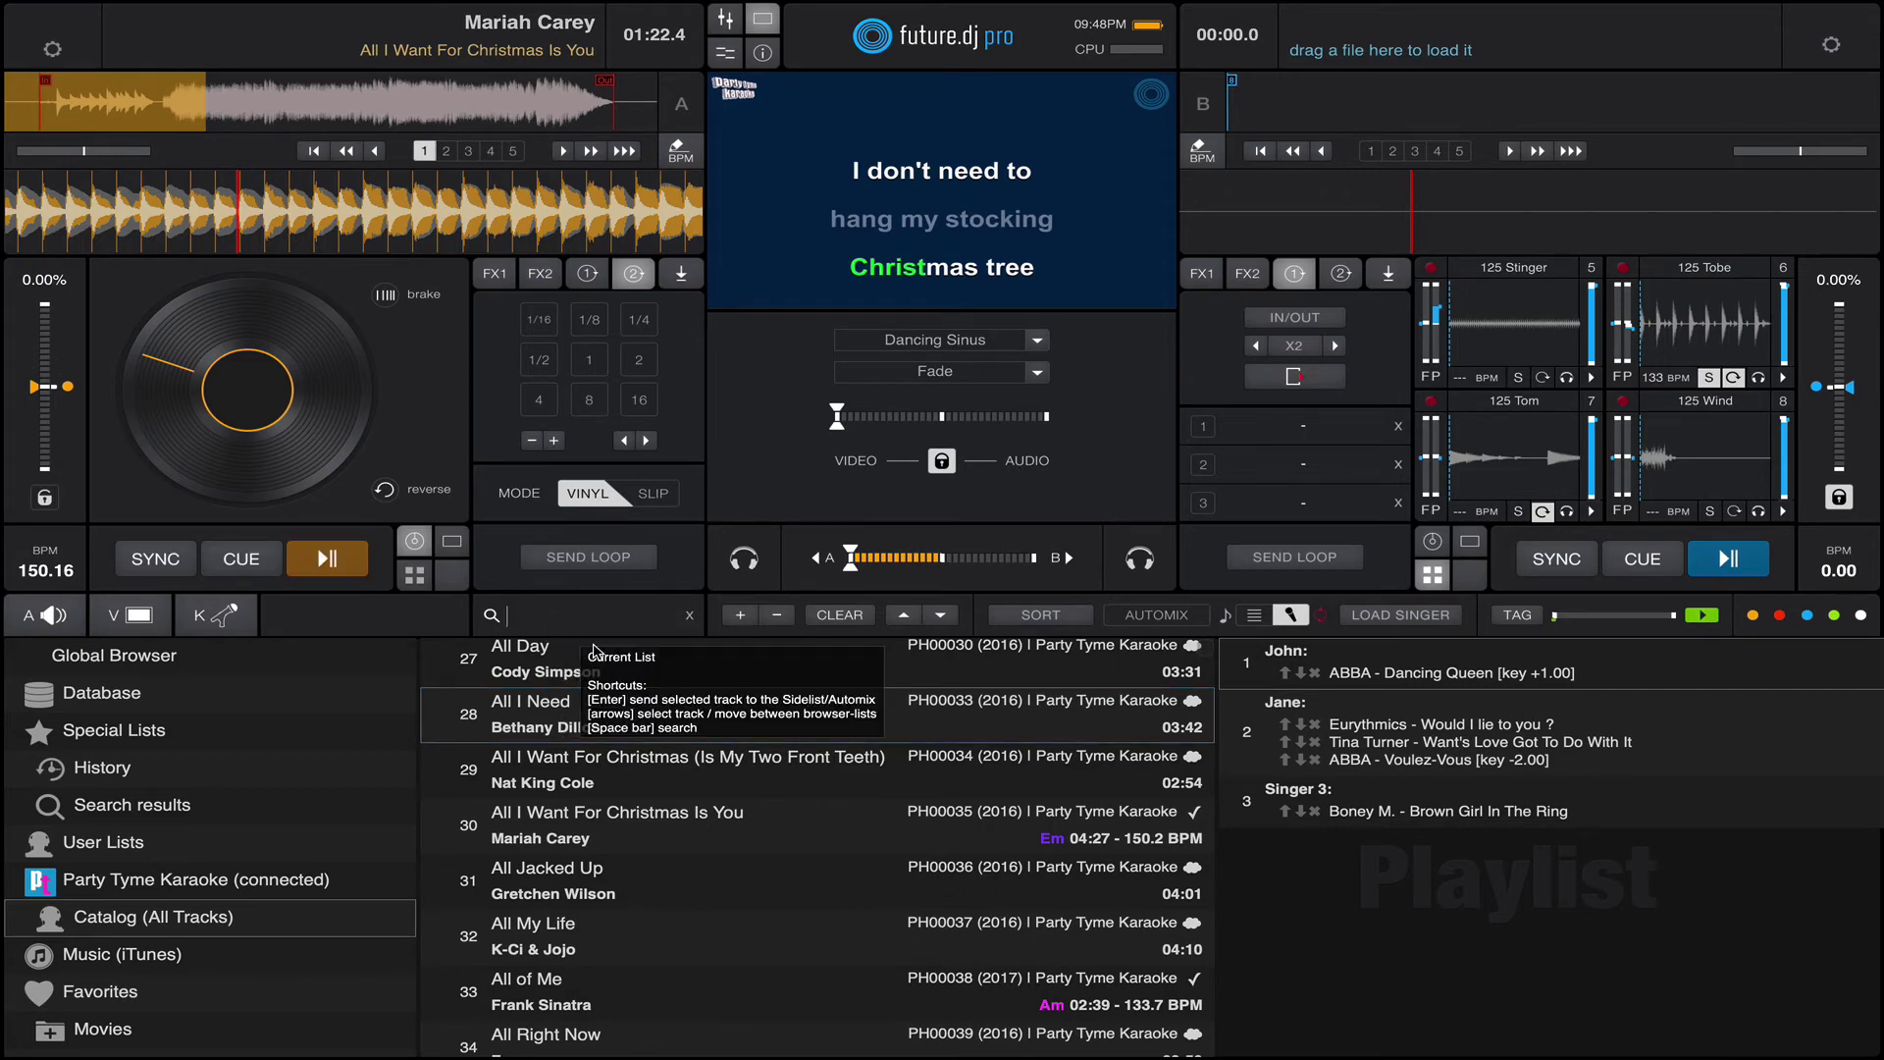
Return to Party Tyme's Catalog (All Tracks) and scroll to entries 2789–2795.
click(387, 693)
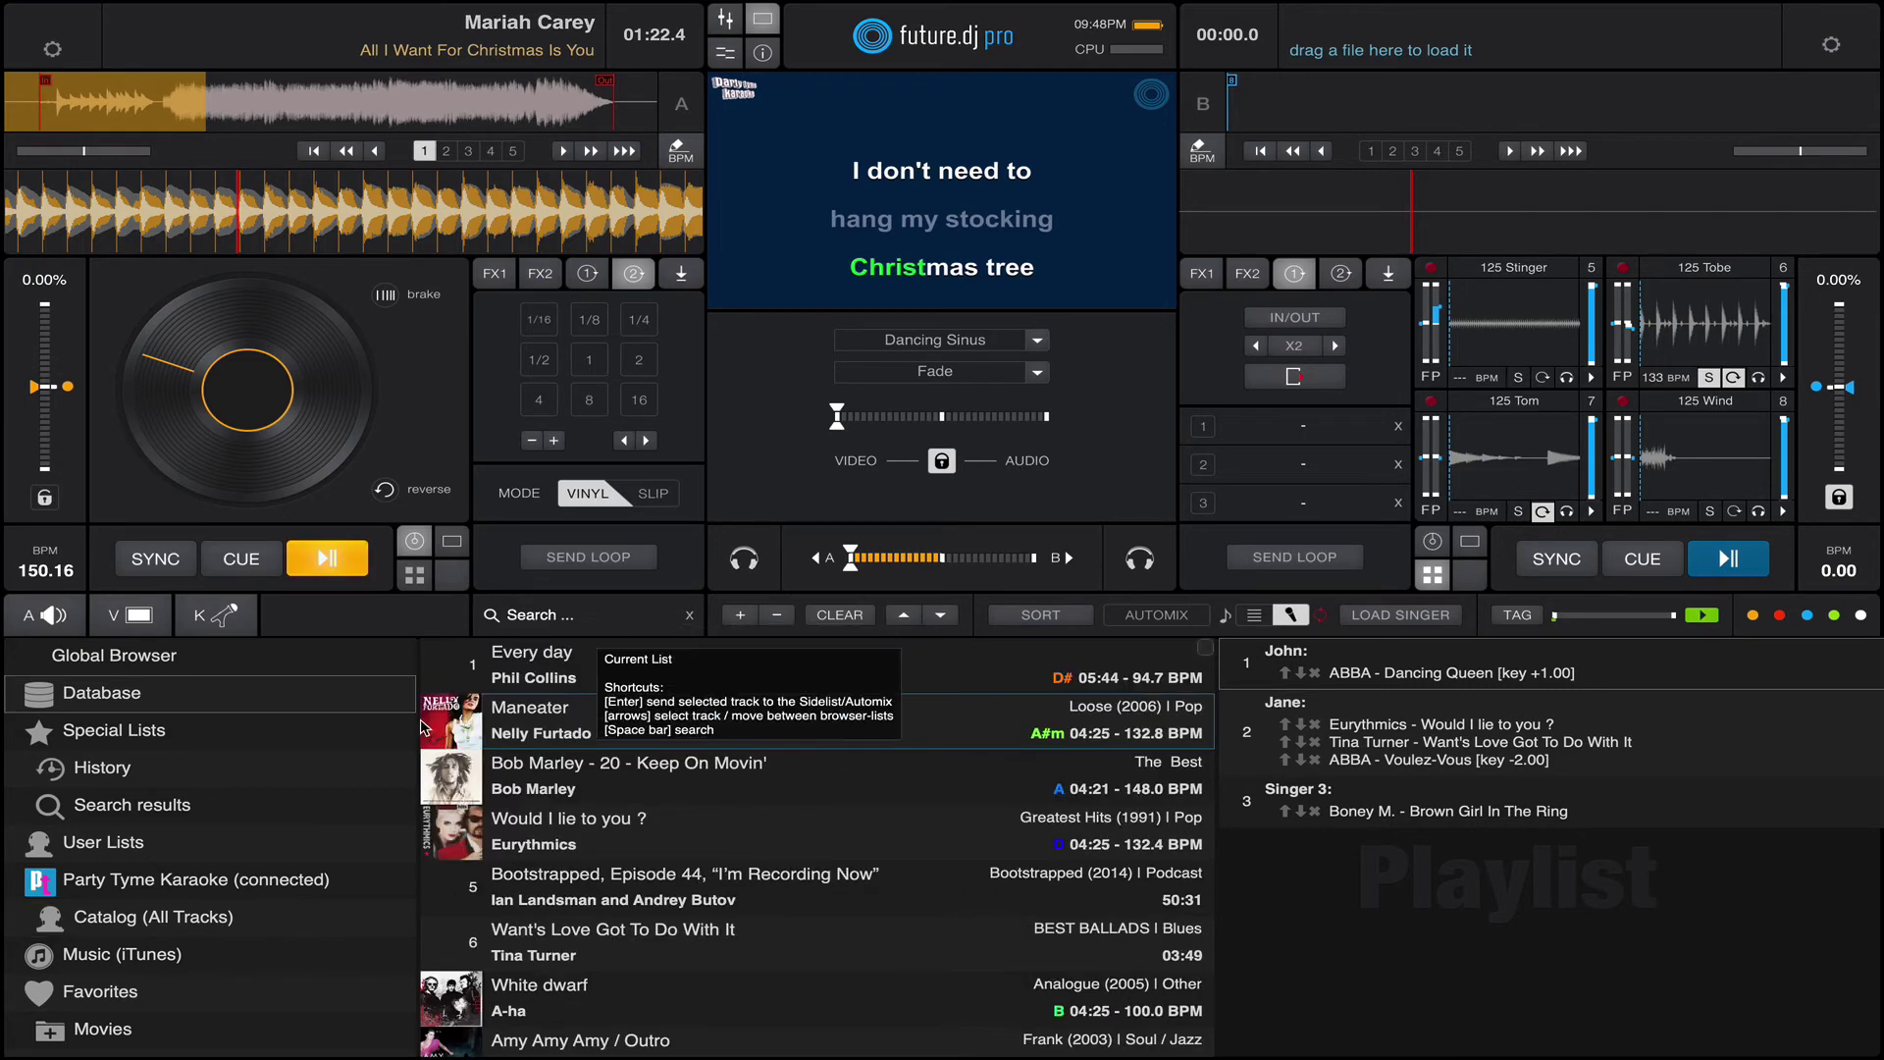
click(273, 919)
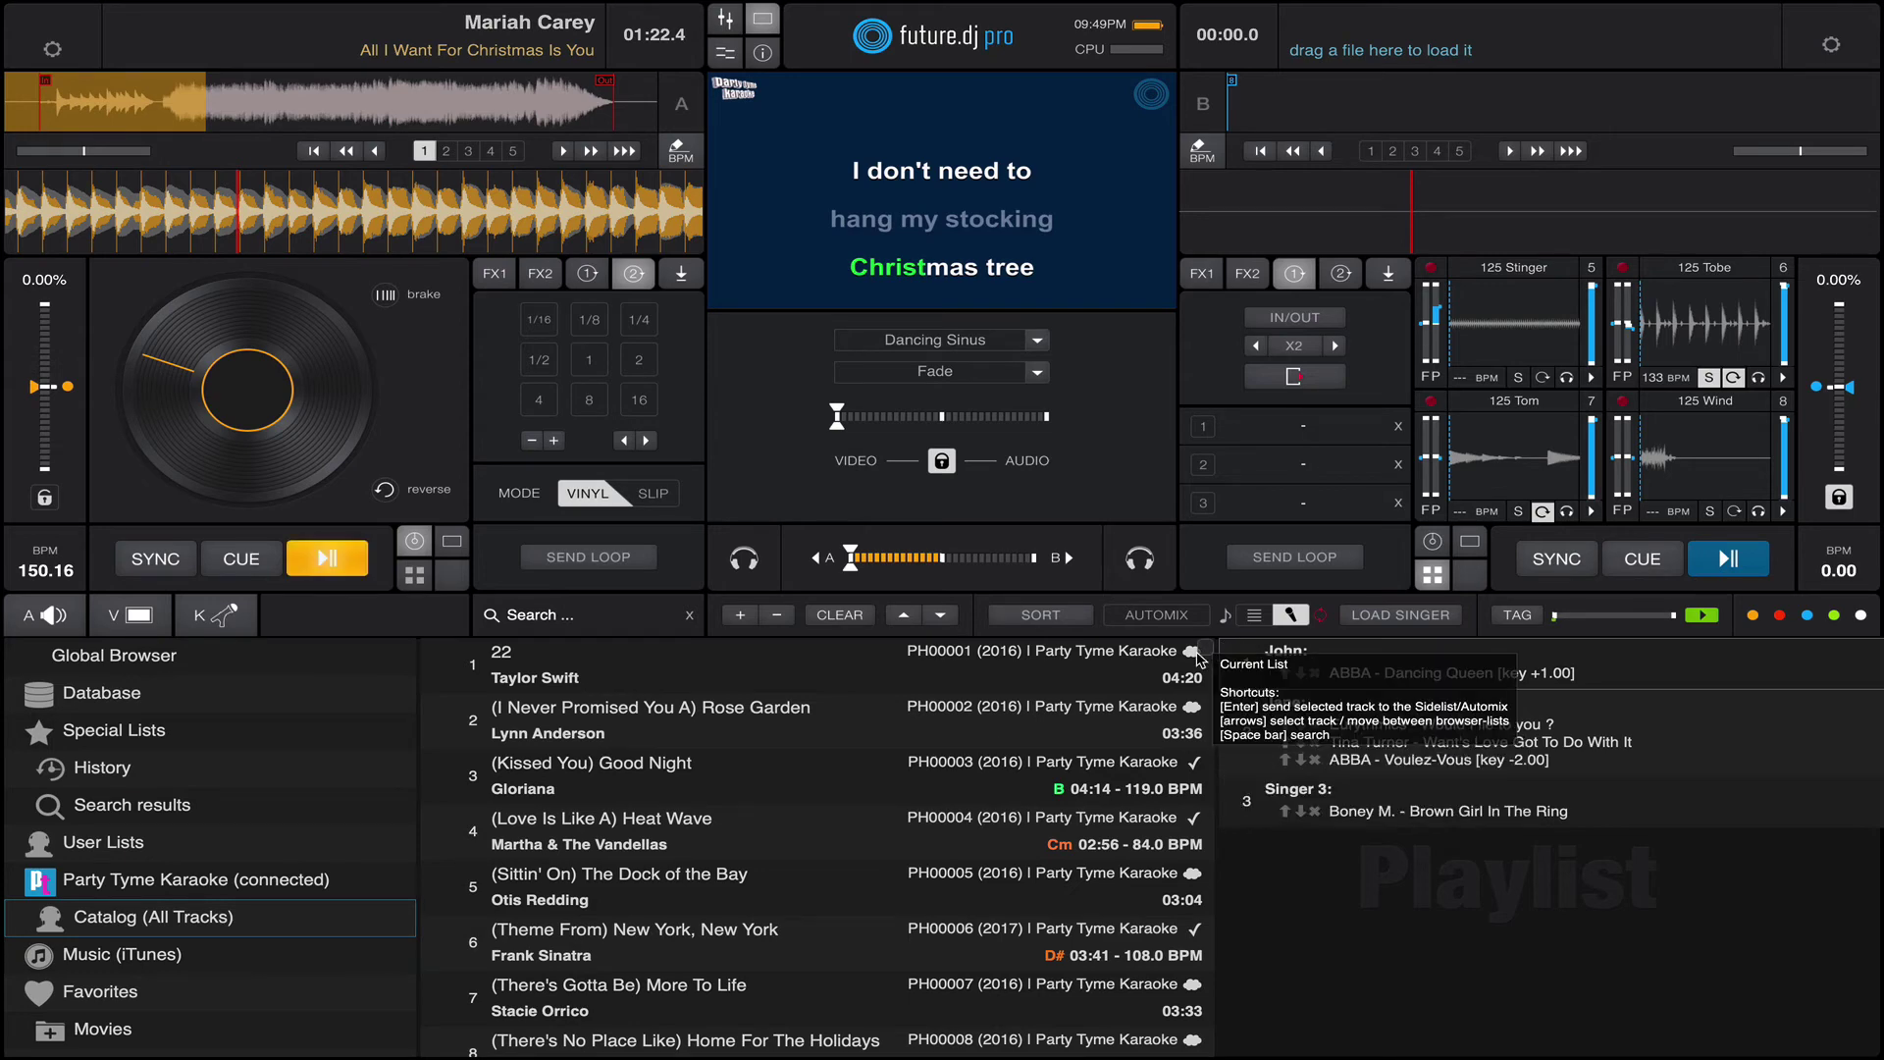
drag(1207, 656, 662, 968)
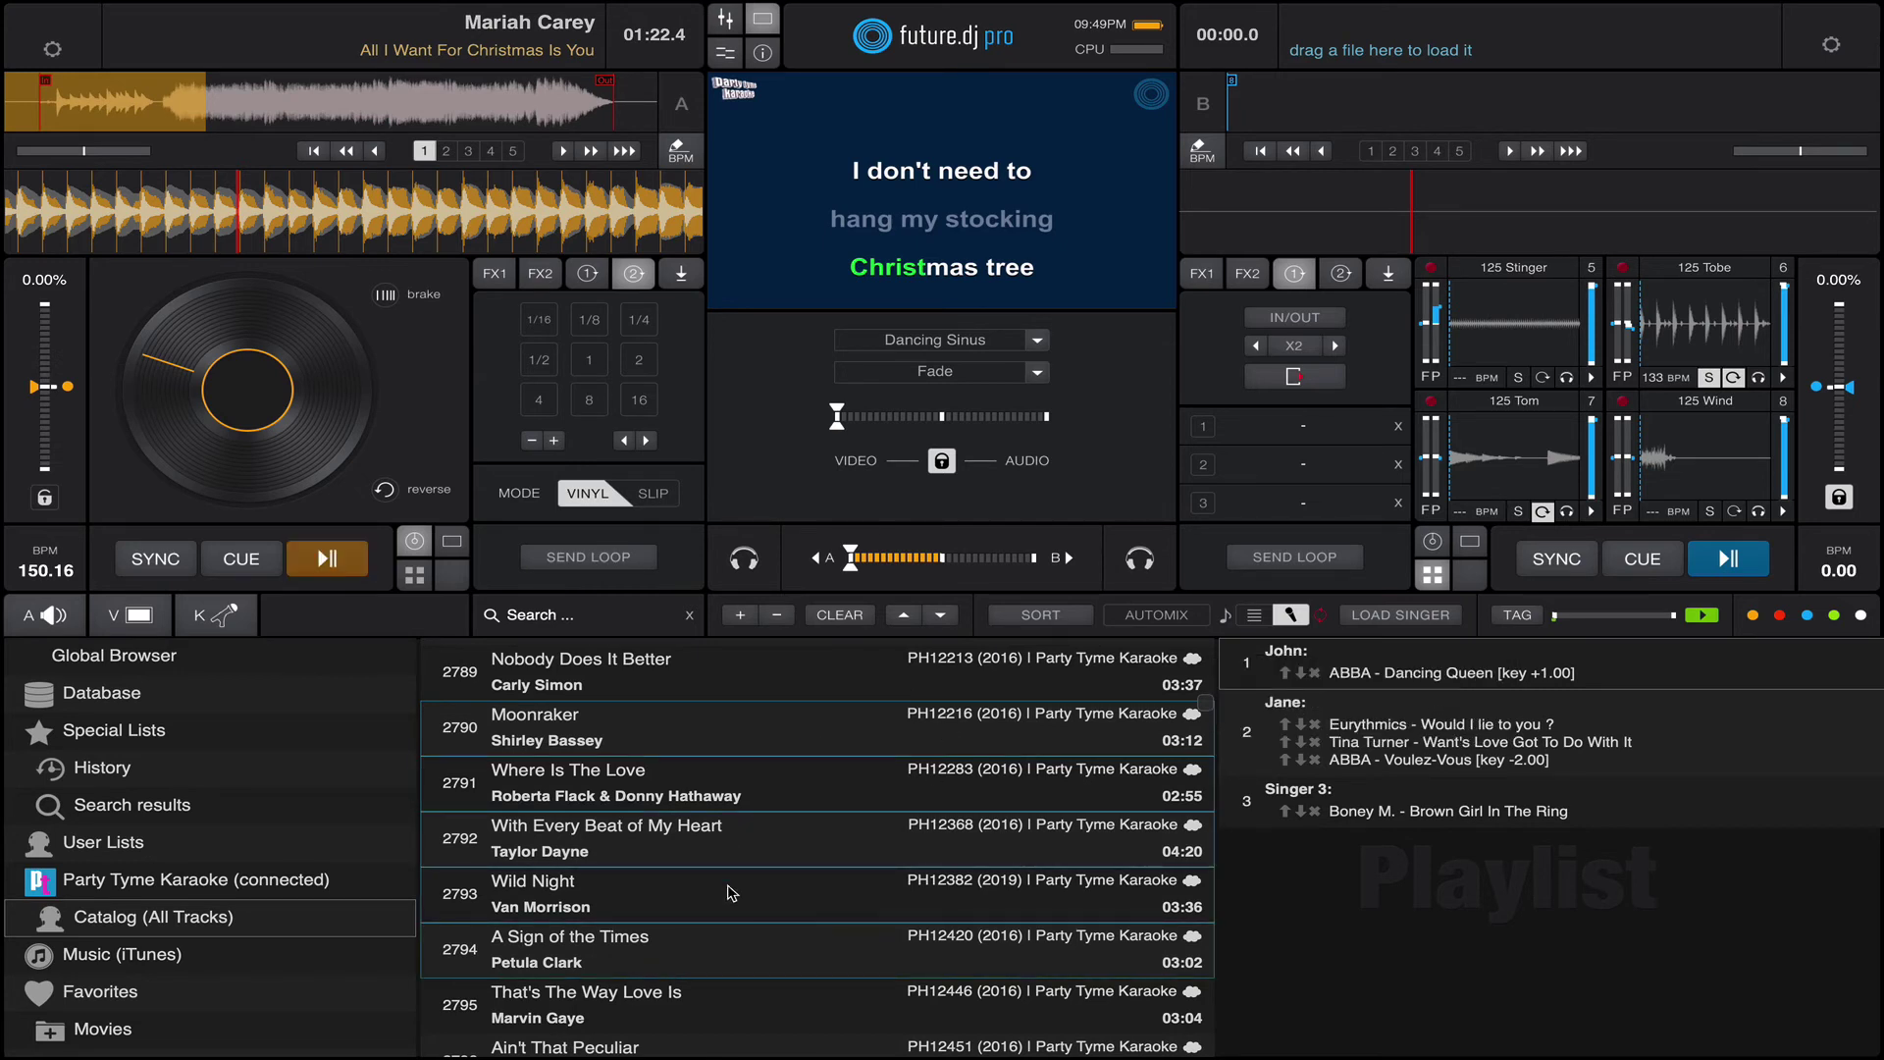
Download selected tracks Moonraker through A Sign of the Times offline, then pick Where Is The Love, With Every Beat of My Heart, Wild Night.
right_click(778, 790)
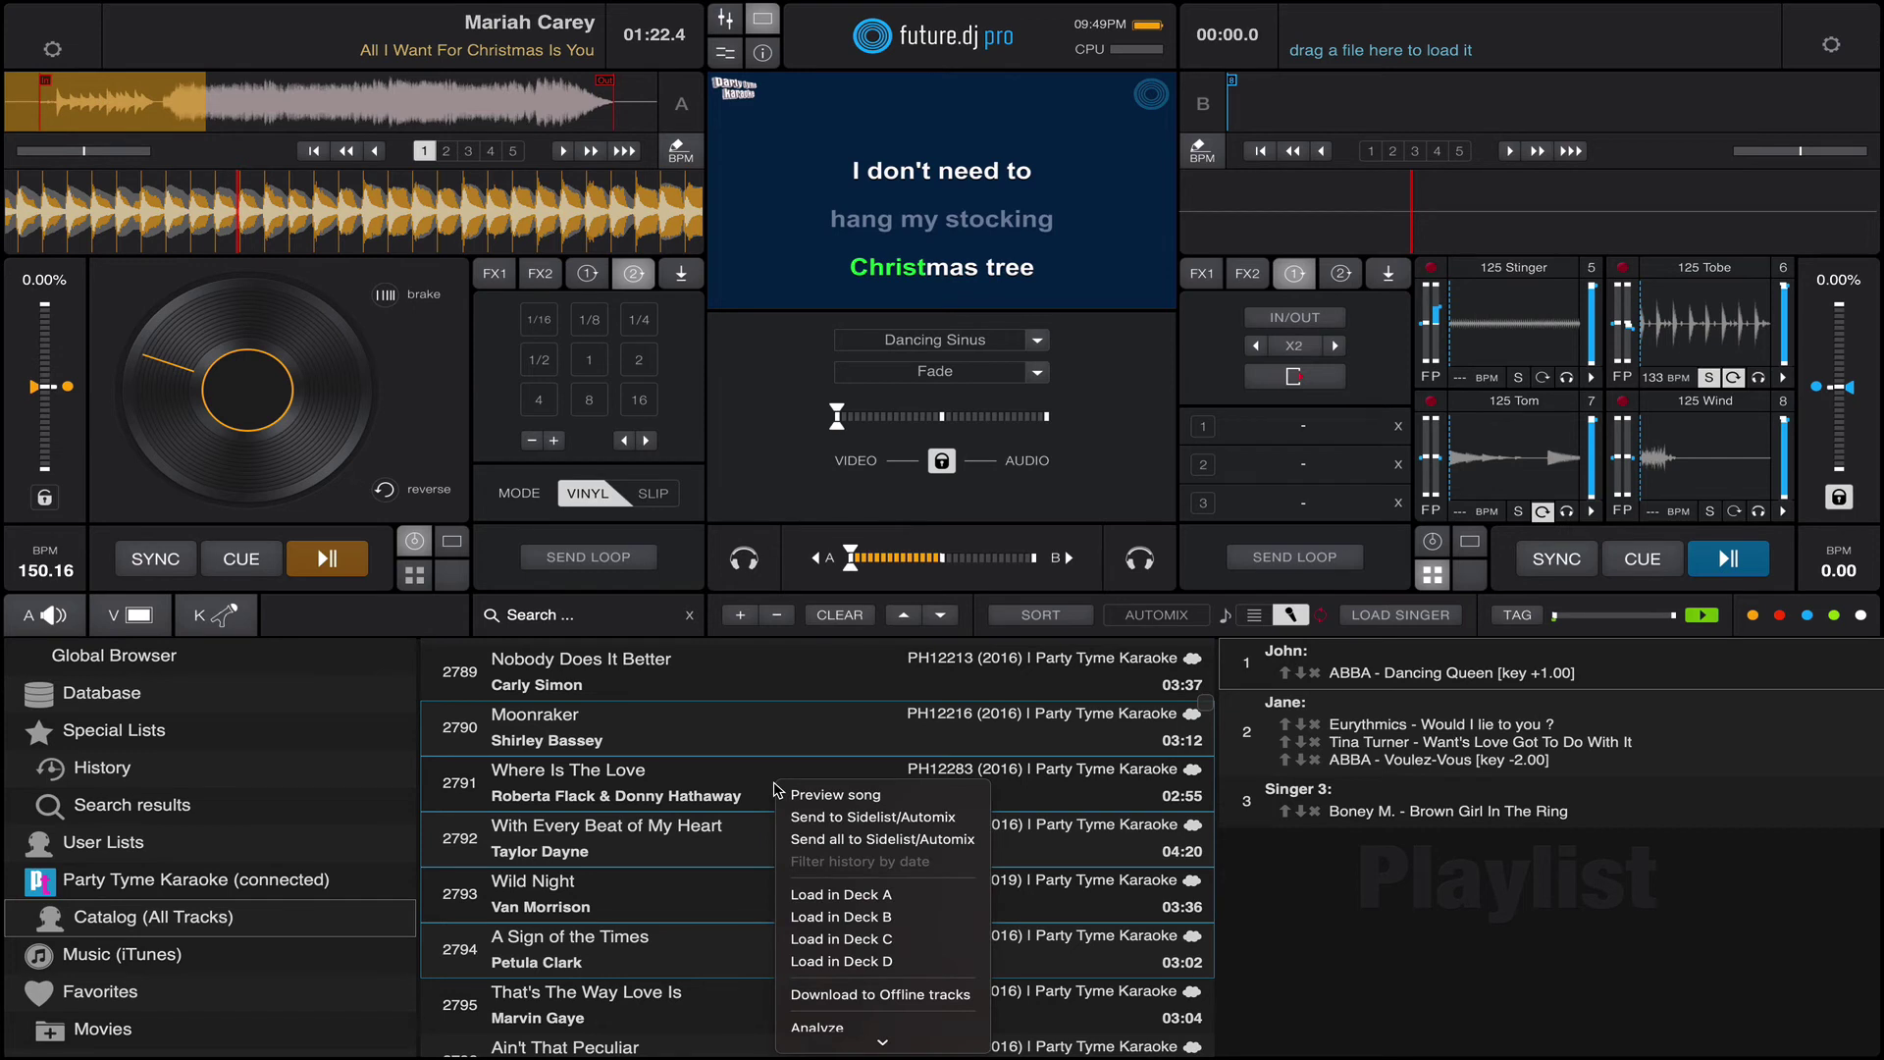
click(899, 996)
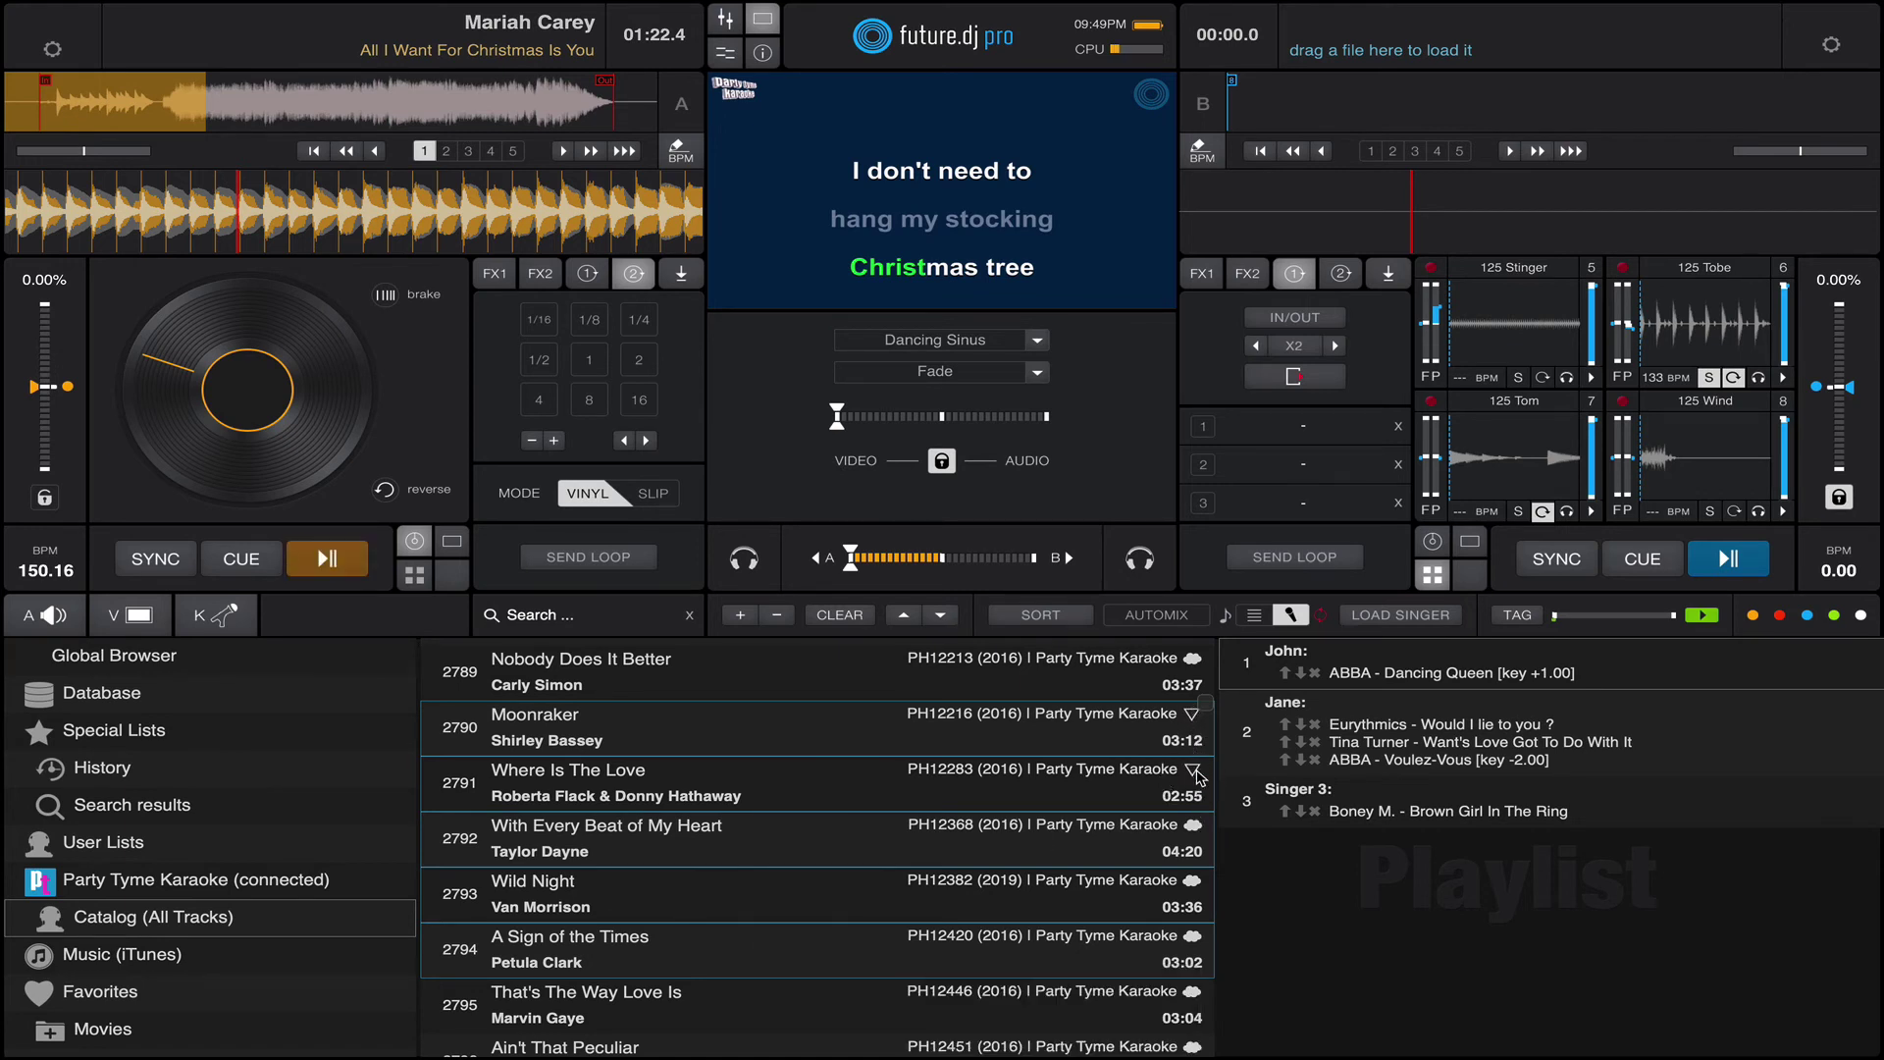
click(1069, 801)
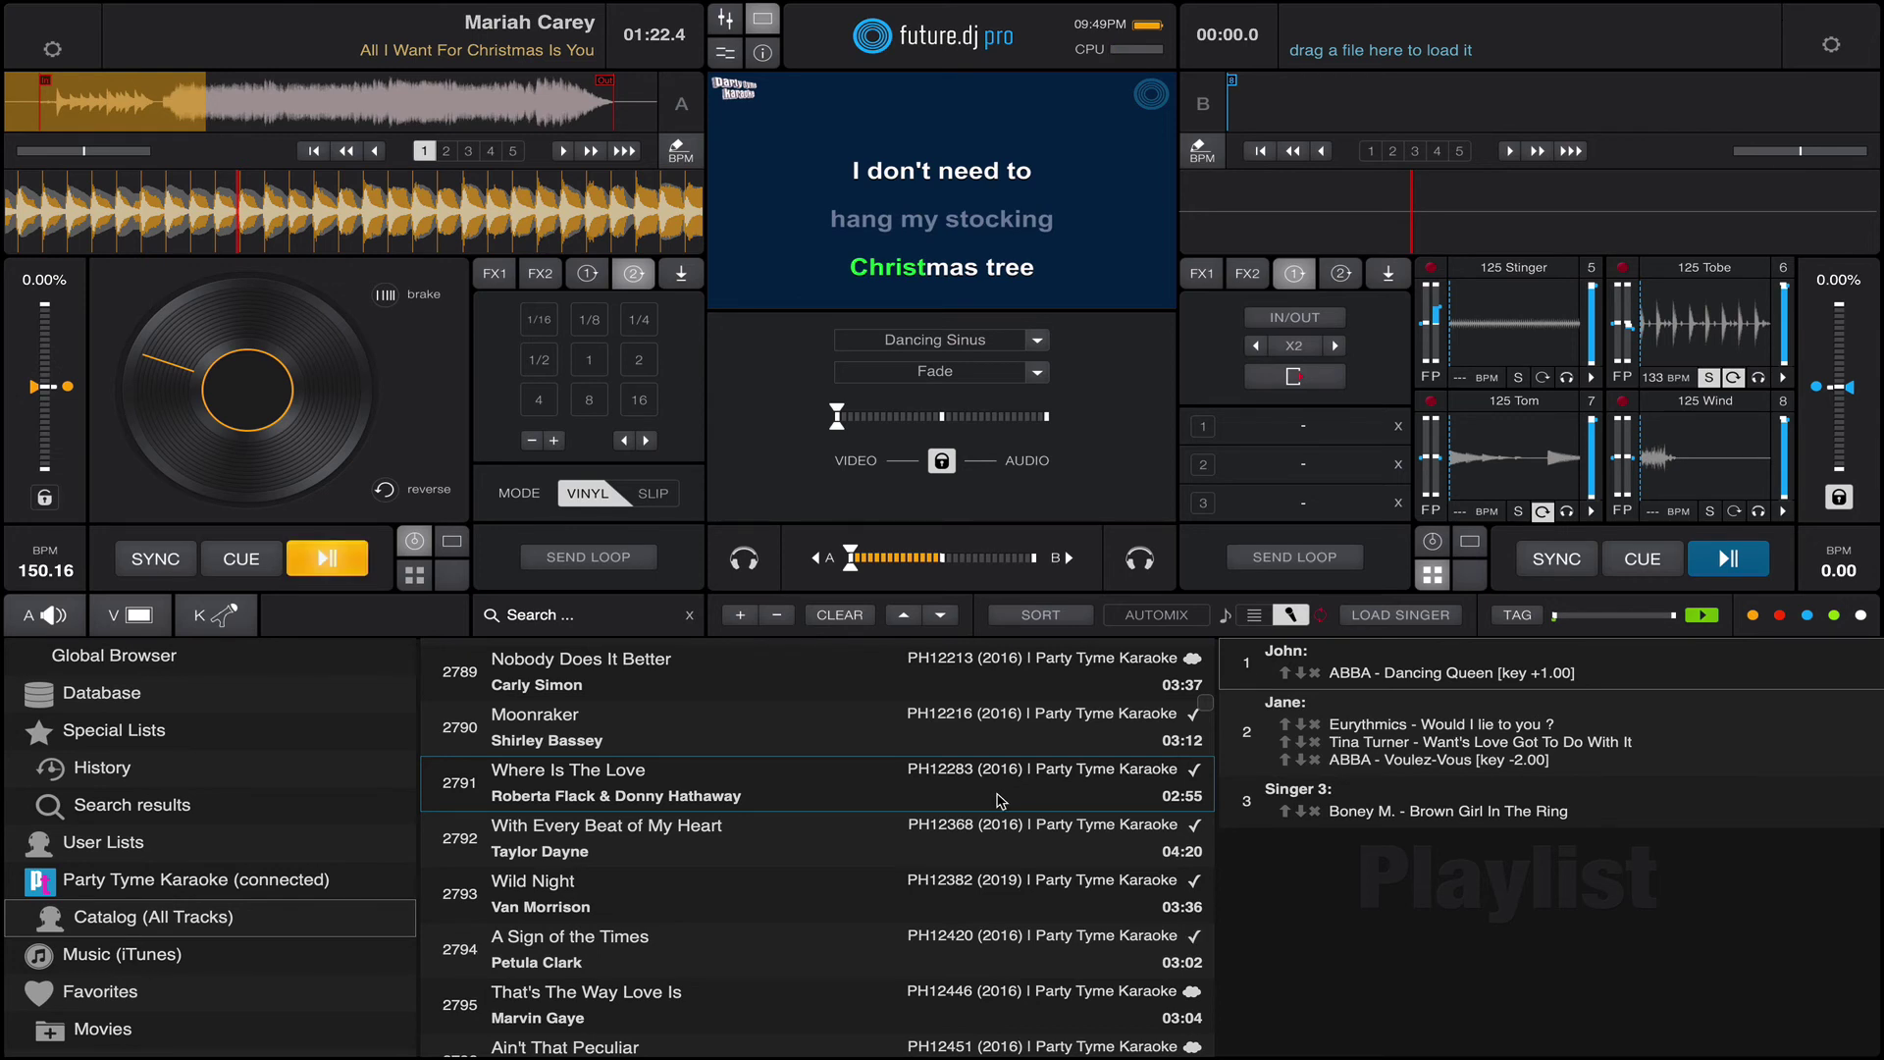
click(922, 841)
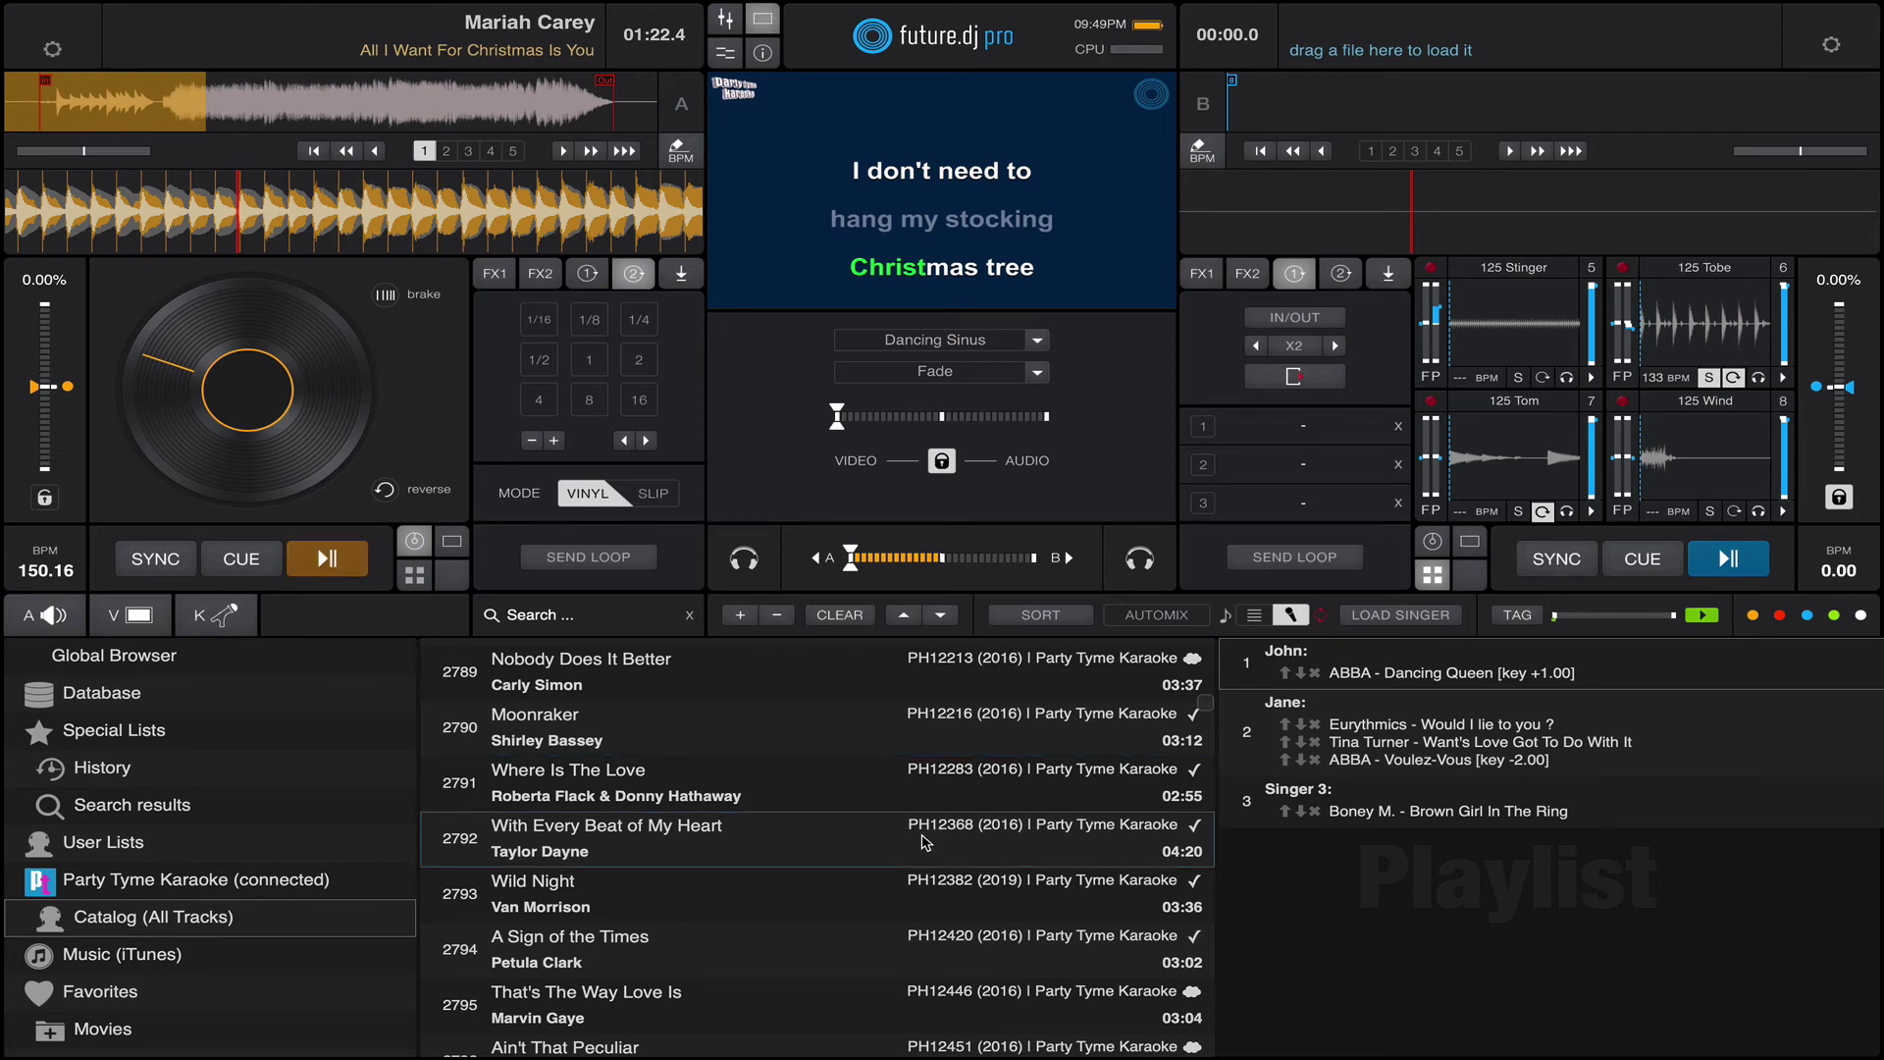
click(850, 784)
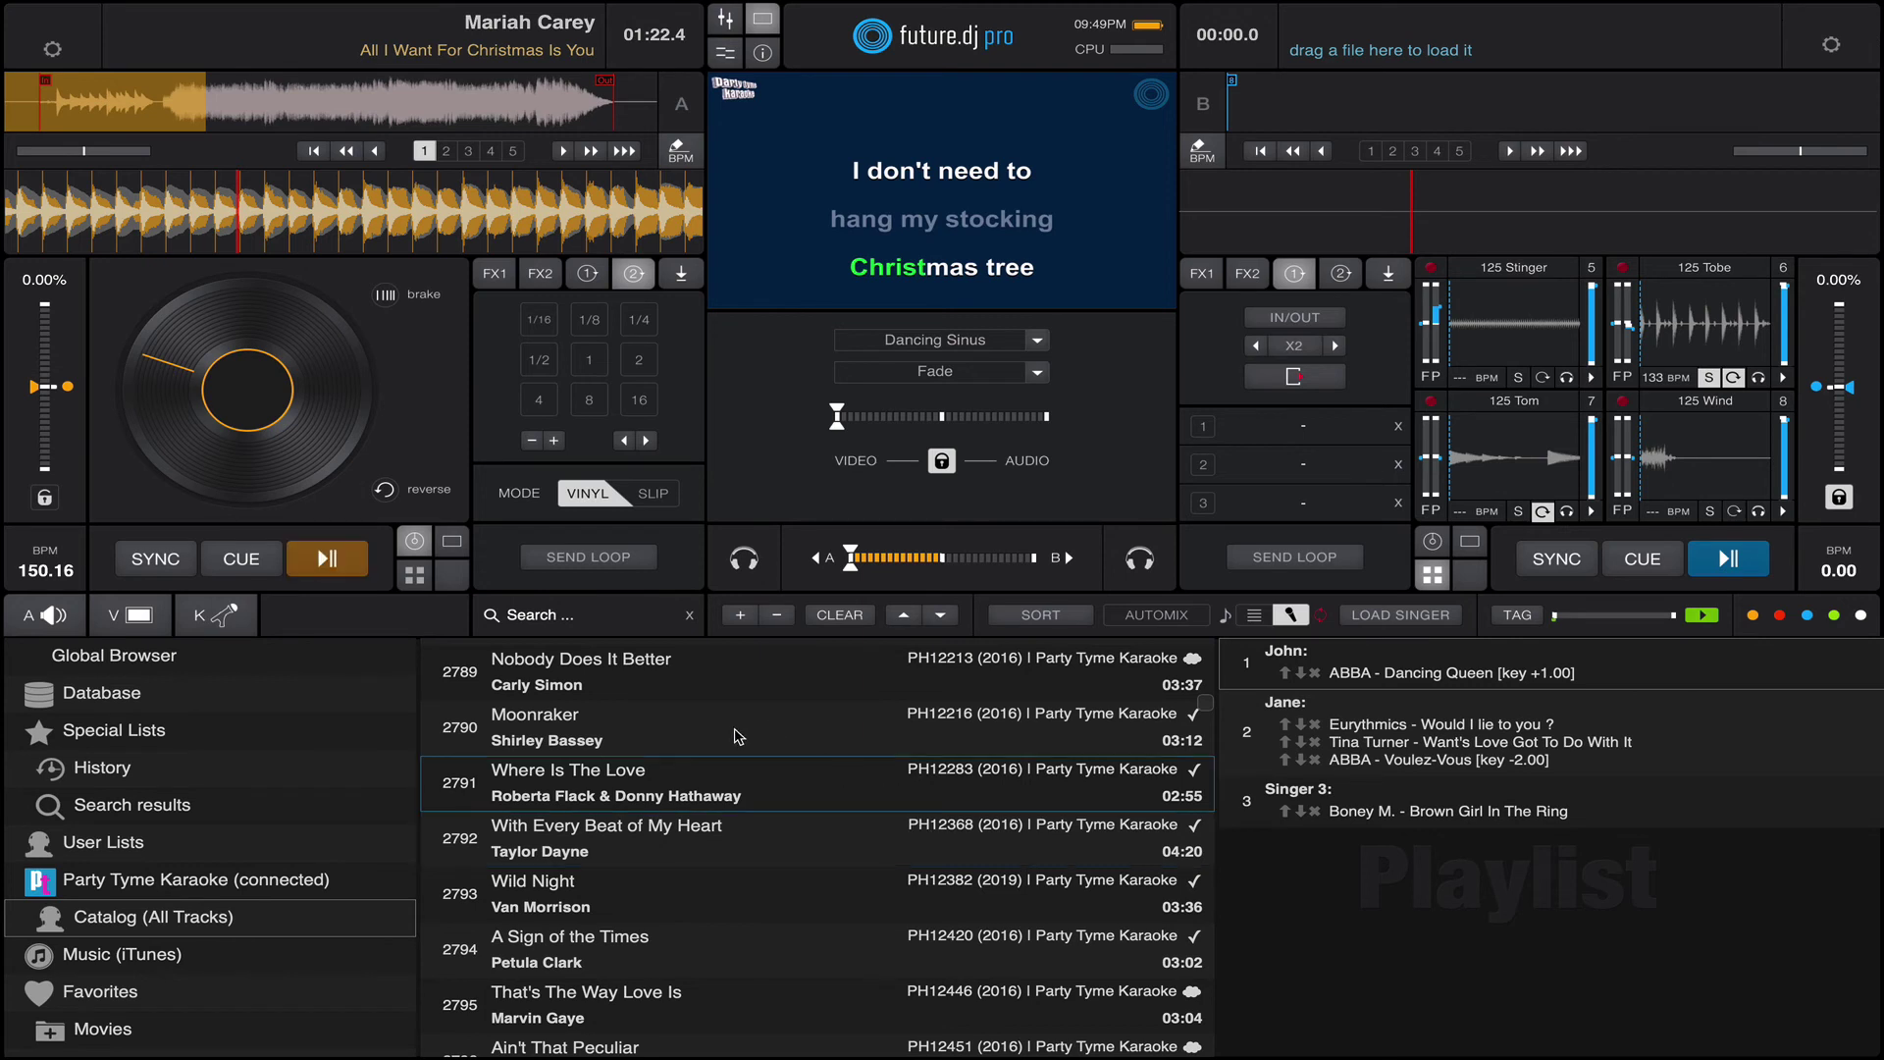
click(732, 892)
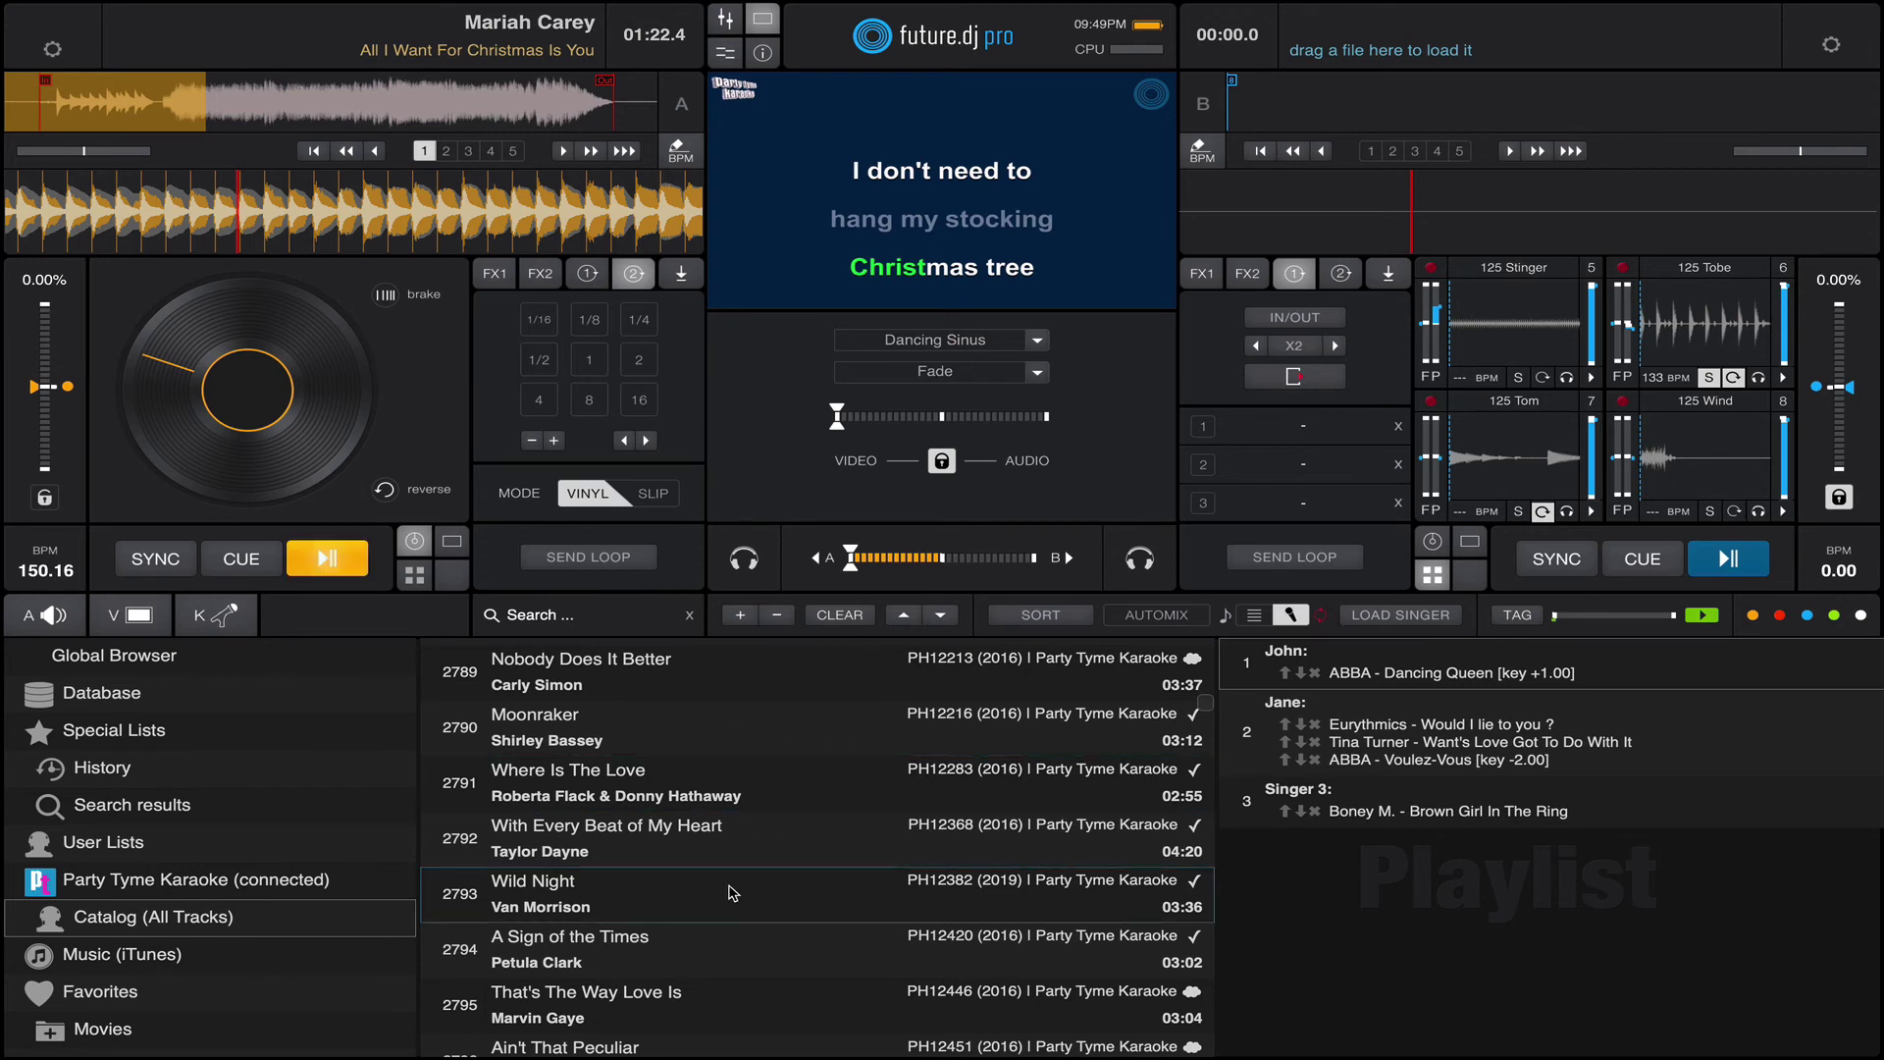